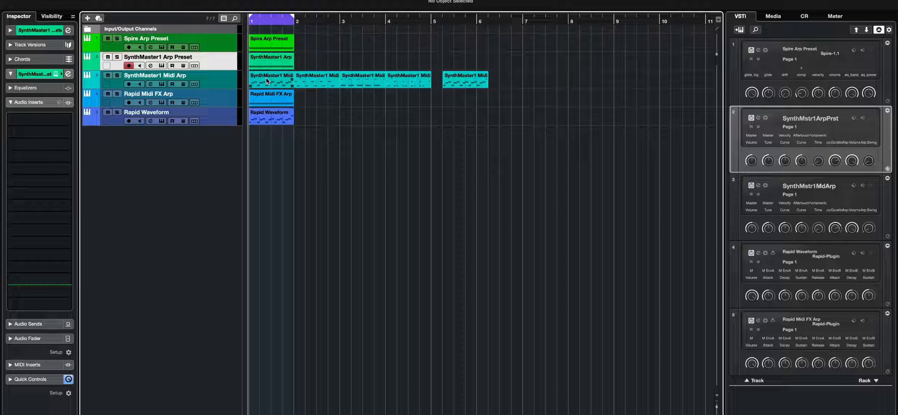
- Zoom into the arrangement and select each instrument track in turn to compare their arpeggiated parts
{"action": "key", "text": "h"}
{"action": "key", "text": "h"}
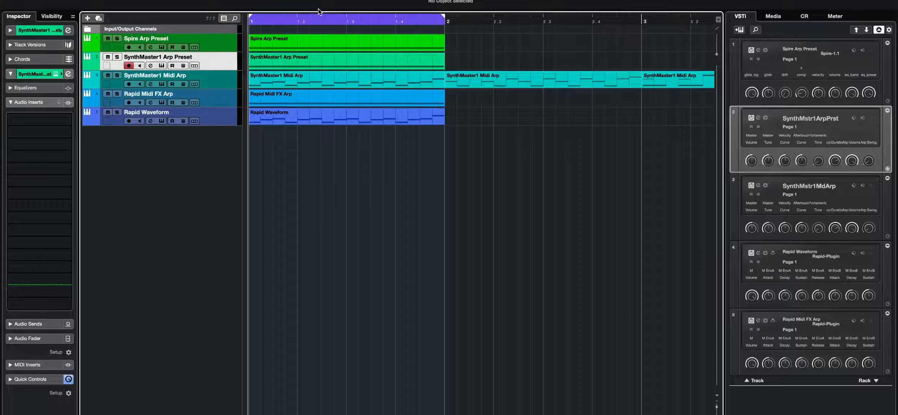
{"action": "left_click", "coordinate": [230, 44]}
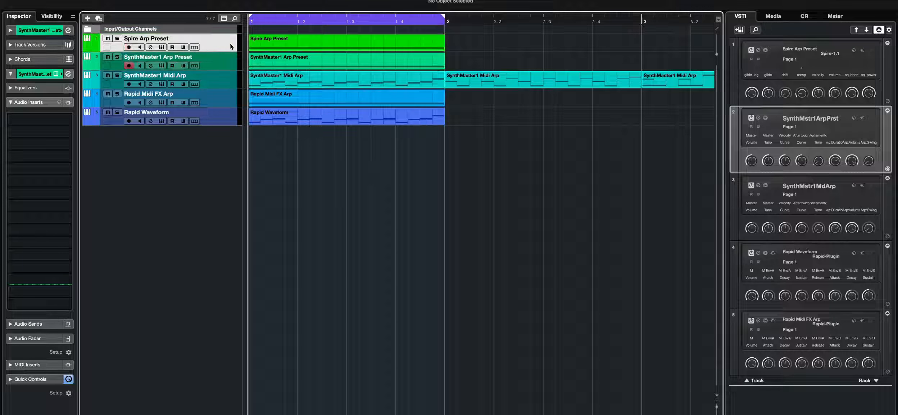
{"action": "left_click", "coordinate": [223, 57]}
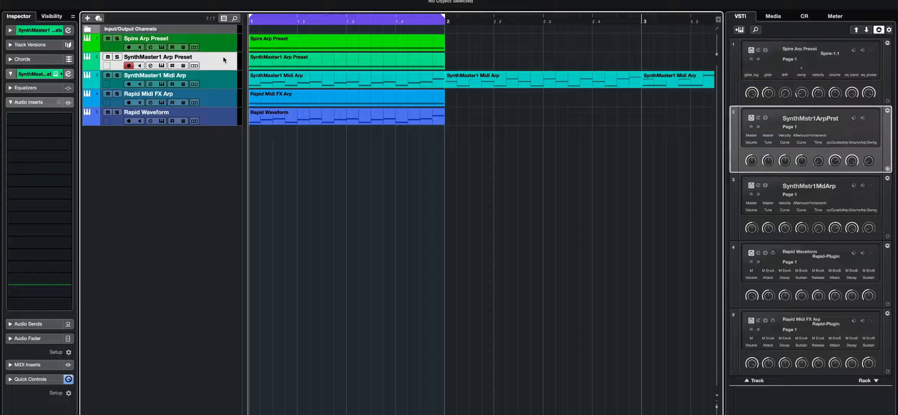
{"action": "left_click", "coordinate": [226, 80]}
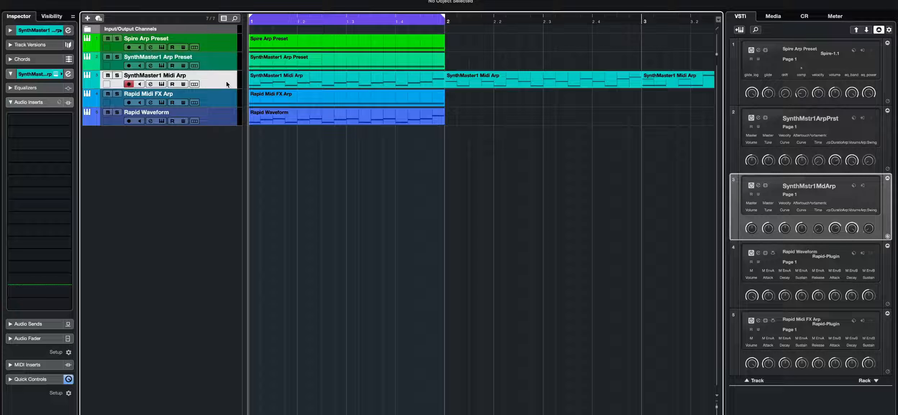
{"action": "left_click", "coordinate": [214, 104]}
{"action": "left_click", "coordinate": [216, 113]}
{"action": "left_click", "coordinate": [217, 101]}
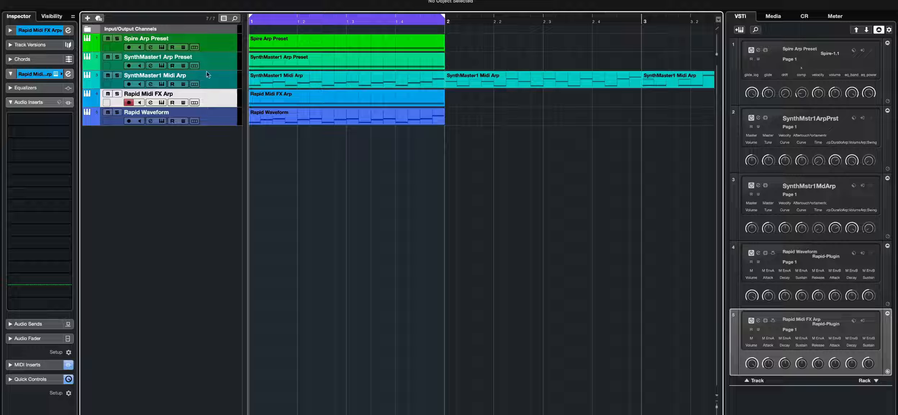
{"action": "left_click", "coordinate": [208, 44]}
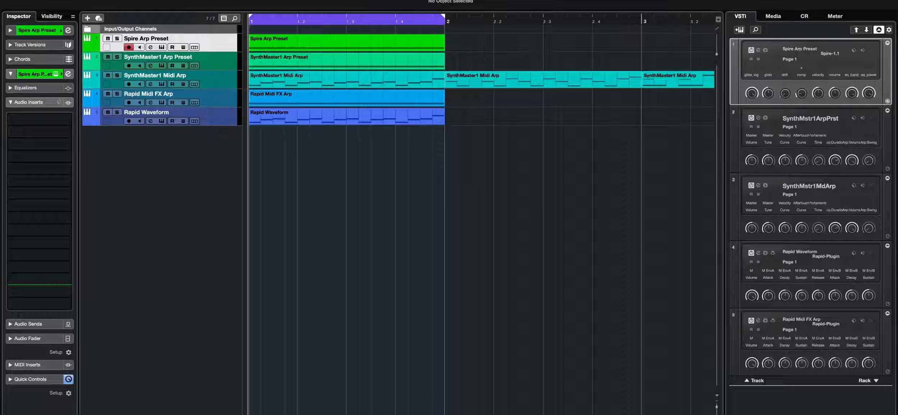
- Open the Spire instrument editor for the Spire Arp Preset track and reposition its window
{"action": "key", "text": "h"}
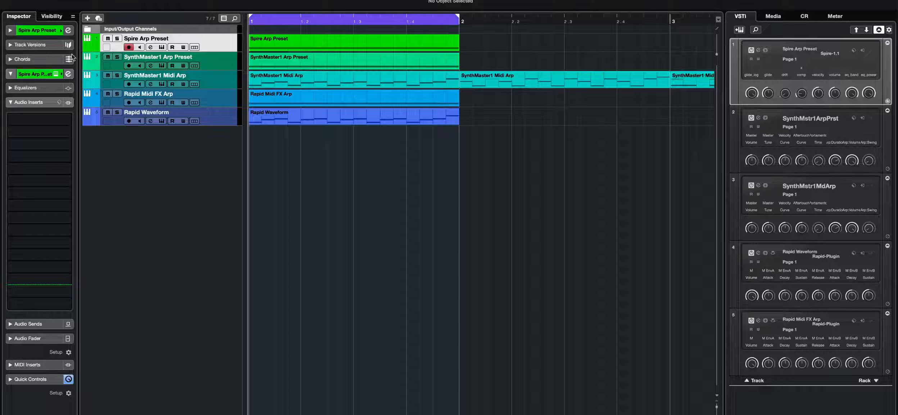
{"action": "left_click", "coordinate": [55, 73]}
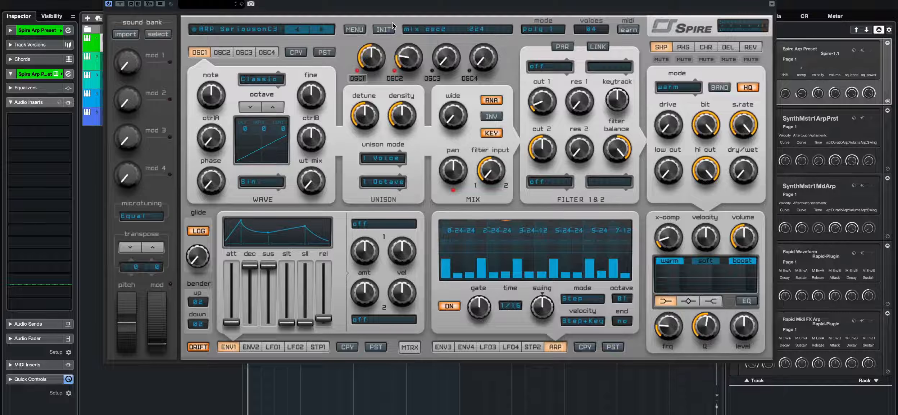
{"action": "left_click_drag", "start_coordinate": [393, 0], "coordinate": [367, 21]}
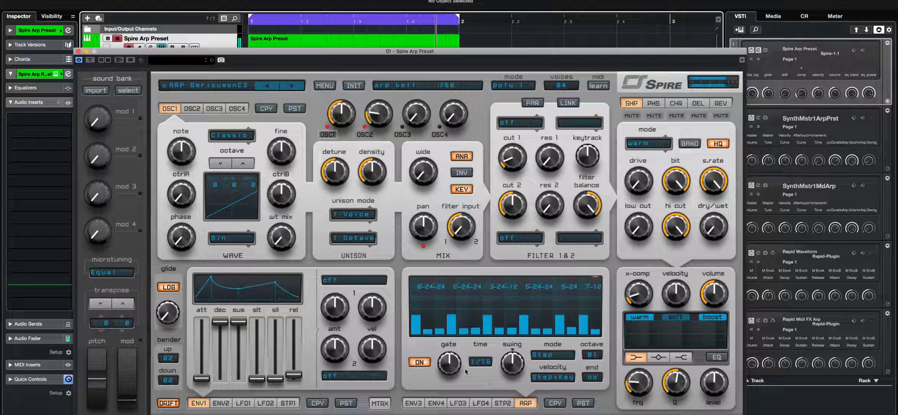
- Adjust the arpeggiator gate knob, then reset the swing and gate knobs to their defaults
{"action": "left_click_drag", "start_coordinate": [459, 370], "coordinate": [459, 352]}
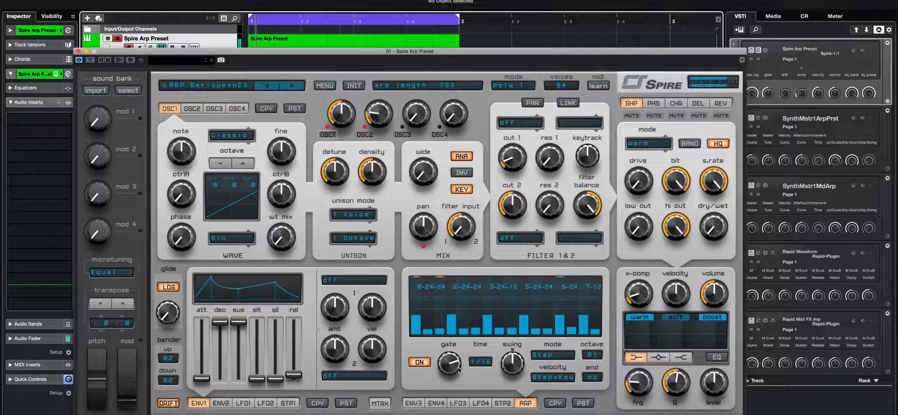
{"action": "left_click_drag", "start_coordinate": [459, 370], "coordinate": [457, 367]}
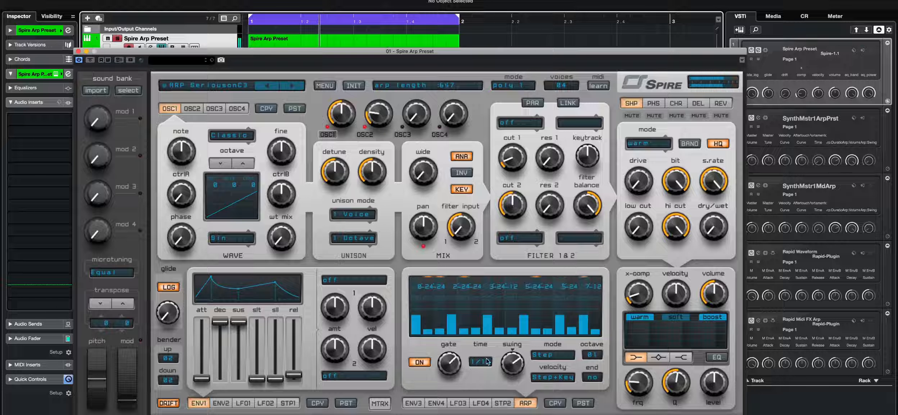
{"action": "double_click", "coordinate": [511, 372]}
{"action": "double_click", "coordinate": [444, 362]}
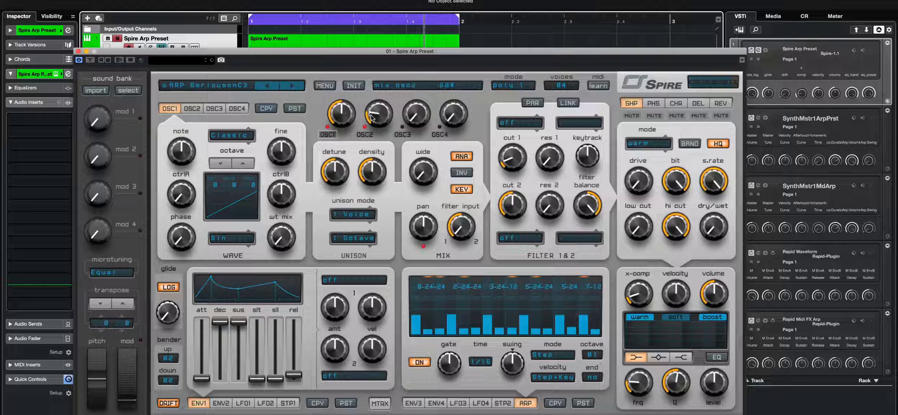
- Switch back and forth between the OSC1 and OSC2 pages to compare the two oscillators
{"action": "scroll", "coordinate": [373, 118], "scroll_direction": "up", "scroll_amount": 2}
{"action": "left_click", "coordinate": [187, 108]}
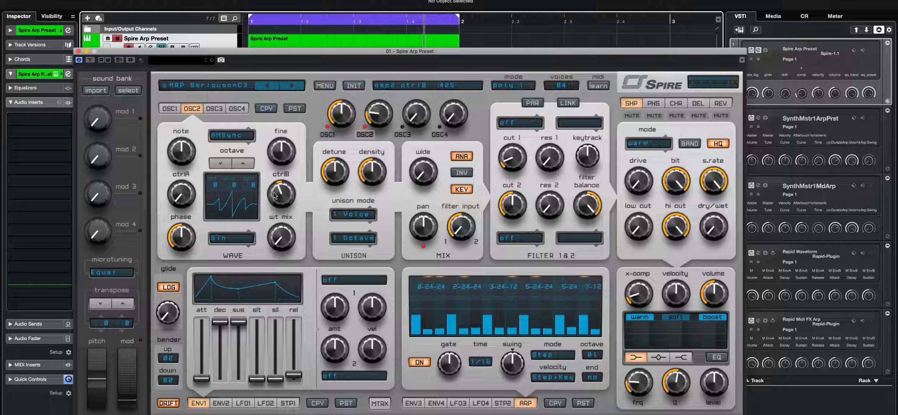
{"action": "left_click", "coordinate": [170, 109]}
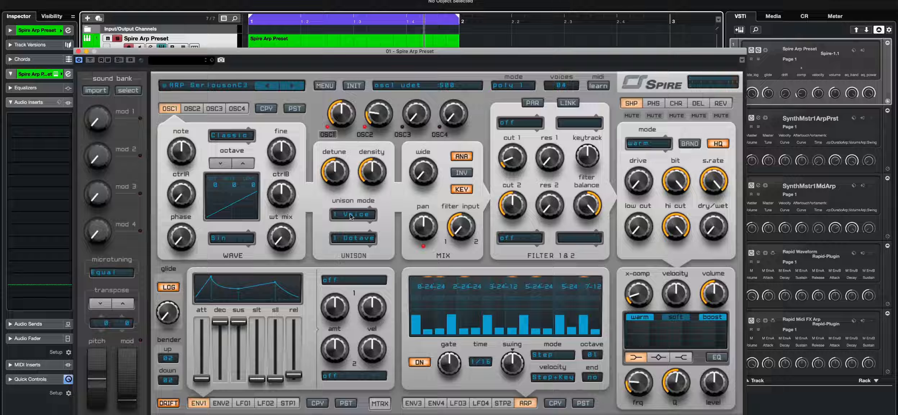
{"action": "left_click", "coordinate": [192, 108]}
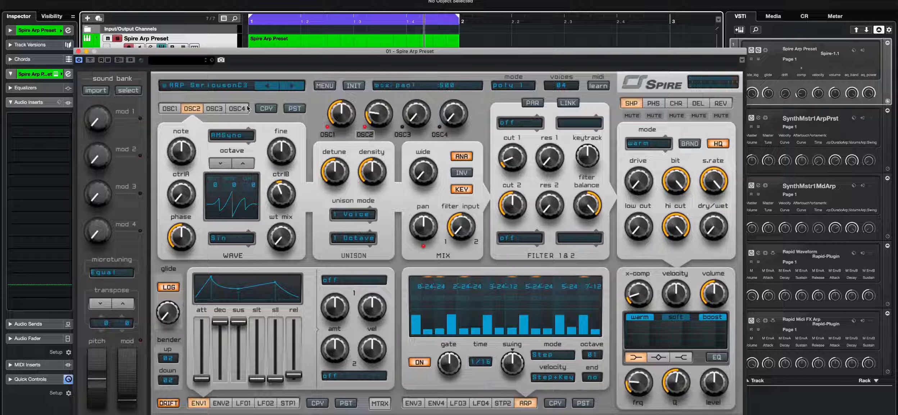
{"action": "left_click", "coordinate": [173, 110]}
{"action": "left_click", "coordinate": [192, 108]}
{"action": "left_click", "coordinate": [174, 110]}
{"action": "left_click", "coordinate": [192, 108]}
{"action": "left_click", "coordinate": [174, 109]}
{"action": "left_click", "coordinate": [192, 109]}
{"action": "left_click", "coordinate": [174, 109]}
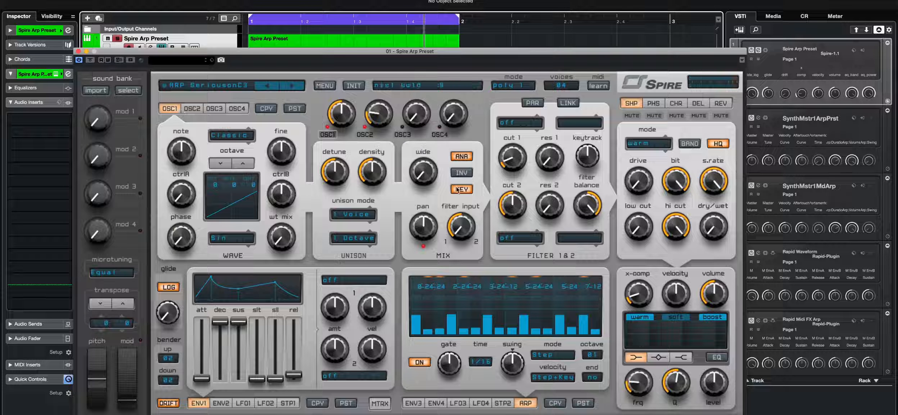
{"action": "left_click", "coordinate": [197, 106]}
{"action": "left_click", "coordinate": [175, 108]}
- Browse the chorus, delay, reverb and ENV3 pages, returning to the arpeggiator page
{"action": "left_click", "coordinate": [681, 104]}
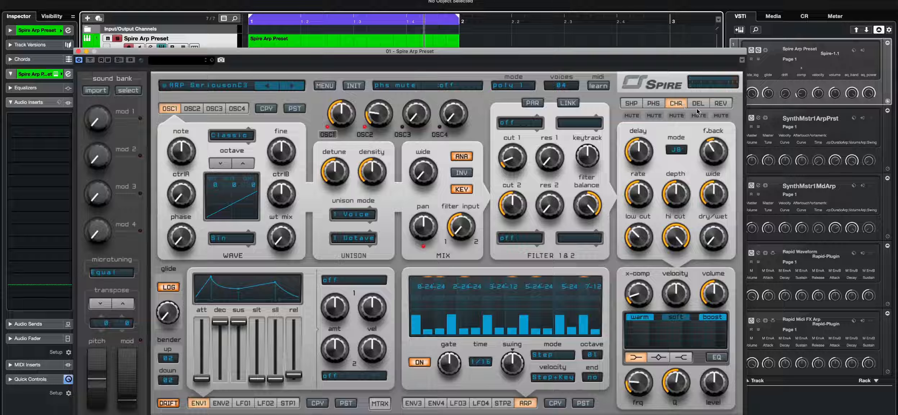
{"action": "left_click", "coordinate": [698, 104]}
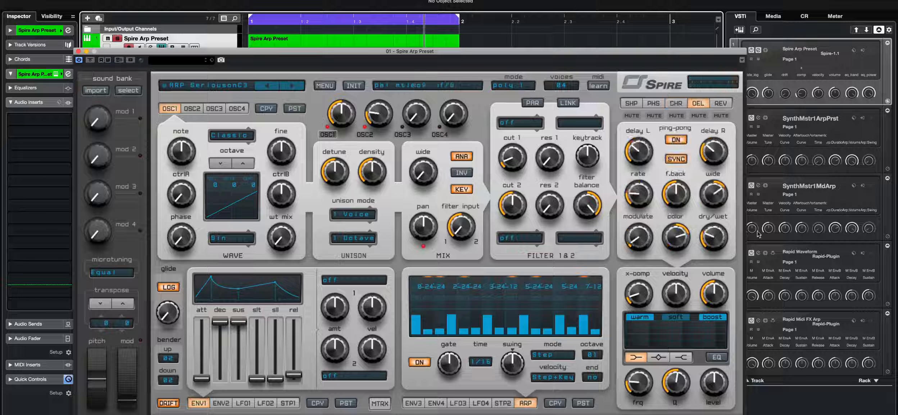
{"action": "left_click", "coordinate": [720, 104]}
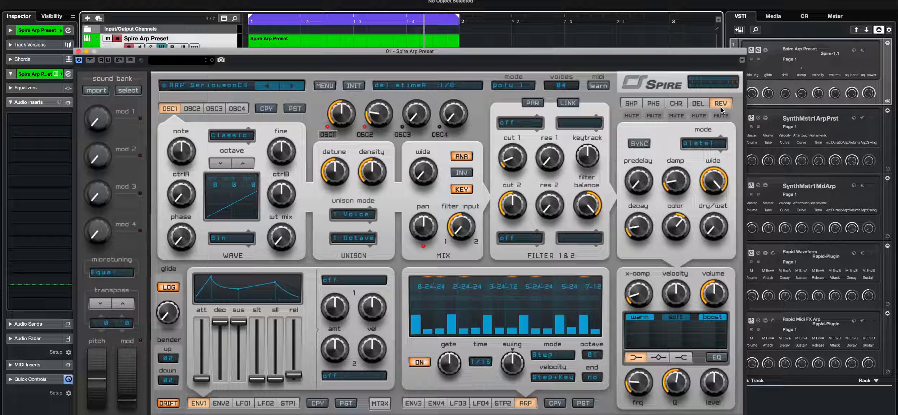
{"action": "left_click", "coordinate": [698, 103]}
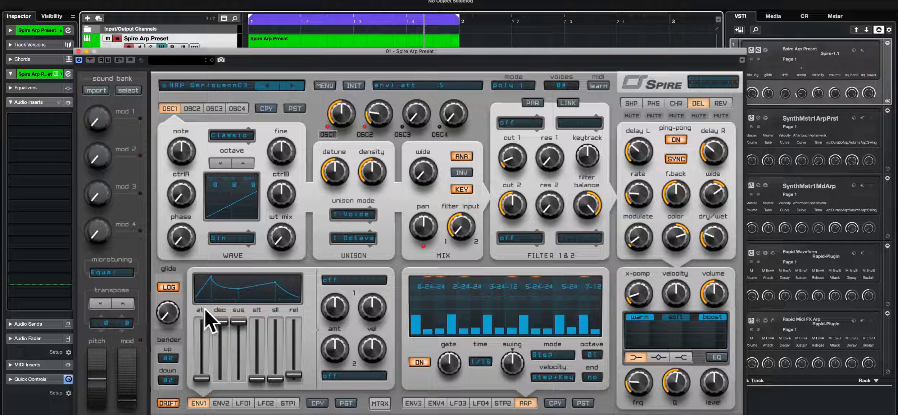
{"action": "left_click", "coordinate": [415, 404]}
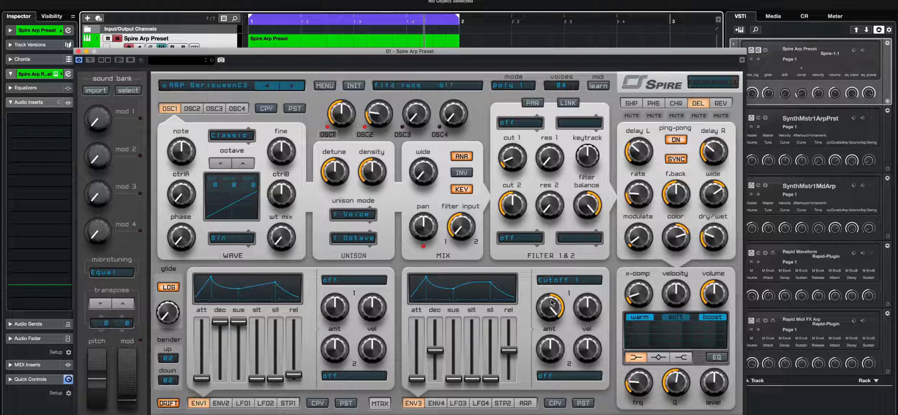
{"action": "left_click", "coordinate": [526, 404]}
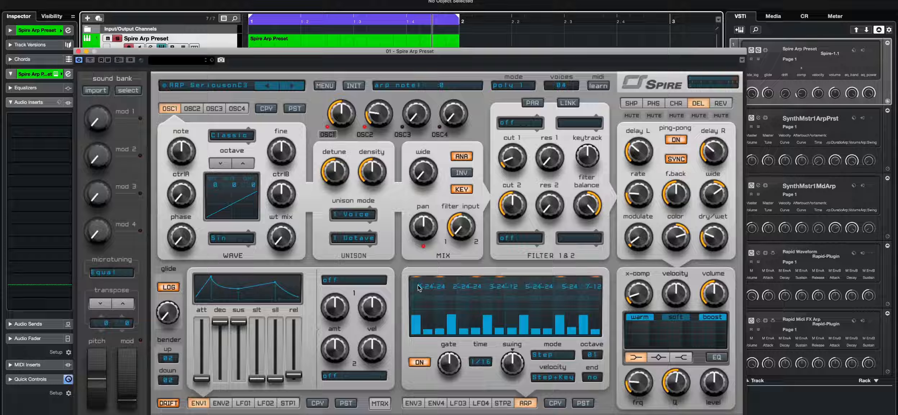
- Open the Spire Arp Preset MIDI part in the key editor and move the synth window up
{"action": "left_click", "coordinate": [292, 41]}
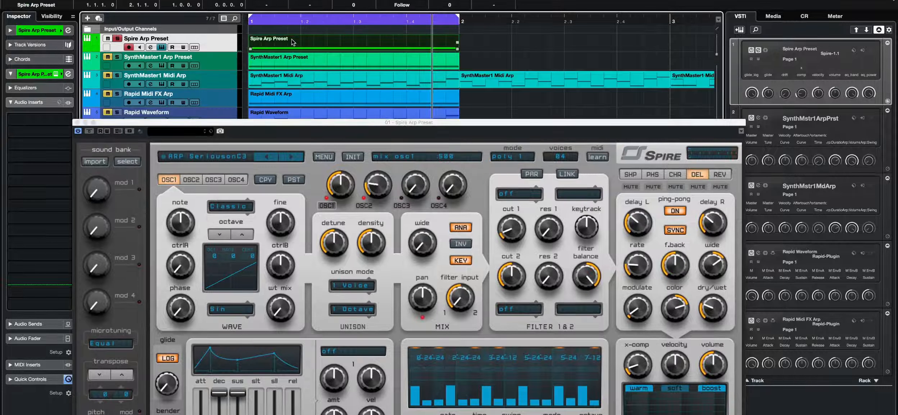
{"action": "double_click", "coordinate": [293, 40]}
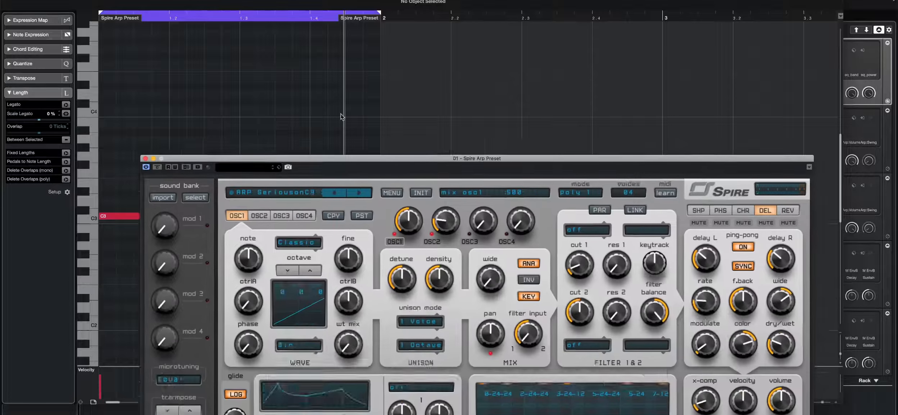
{"action": "left_click_drag", "start_coordinate": [419, 296], "coordinate": [307, 21]}
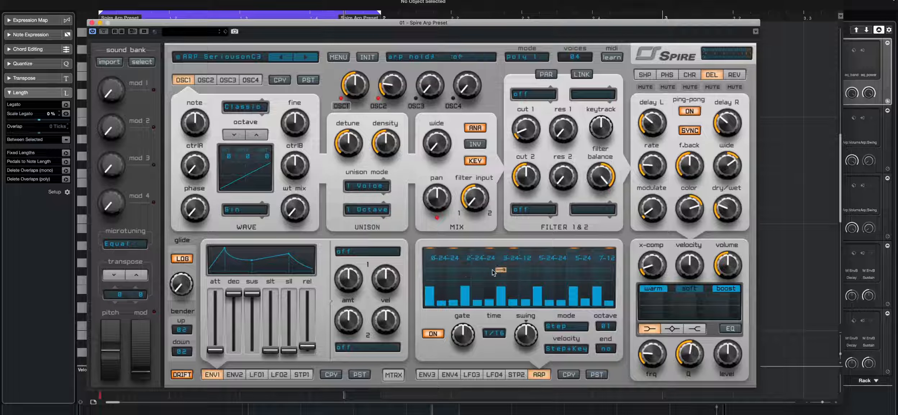
- Toggle the hold flags on several arpeggiator steps in the step sequencer
{"action": "left_click", "coordinate": [455, 271]}
{"action": "left_click", "coordinate": [549, 271]}
{"action": "left_click", "coordinate": [598, 271]}
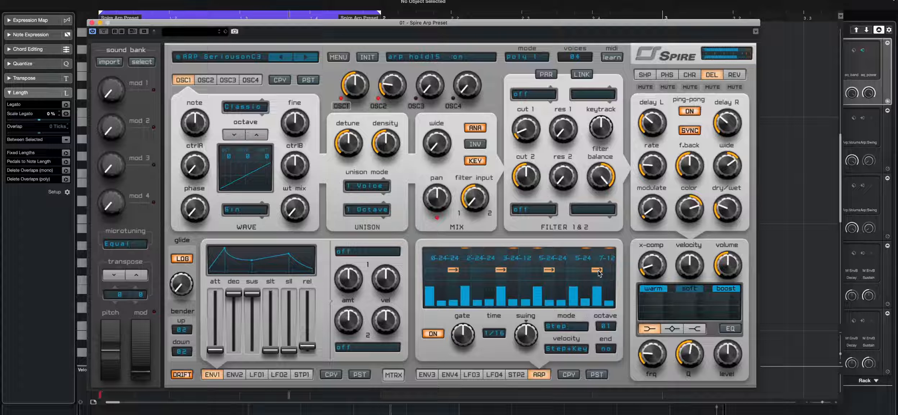
{"action": "left_click", "coordinate": [454, 270]}
{"action": "left_click", "coordinate": [503, 272]}
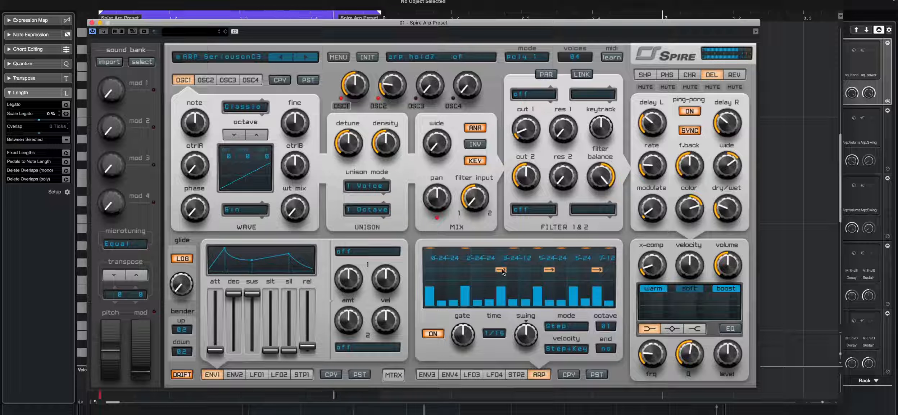
{"action": "left_click", "coordinate": [549, 270]}
{"action": "left_click", "coordinate": [597, 270]}
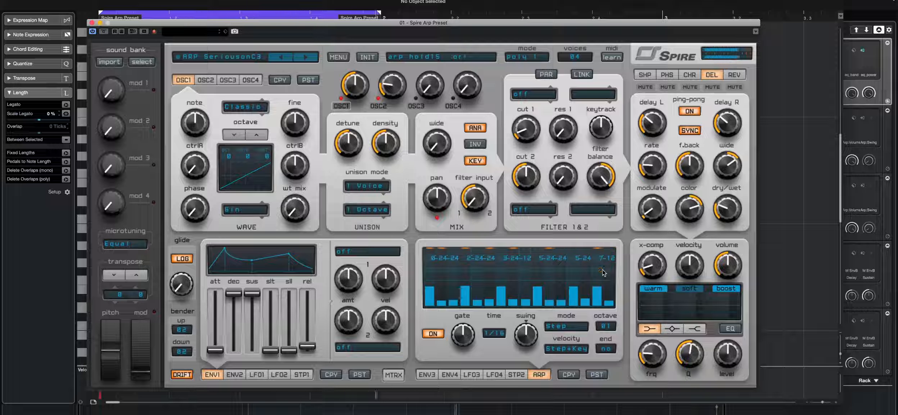
{"action": "left_click", "coordinate": [602, 270]}
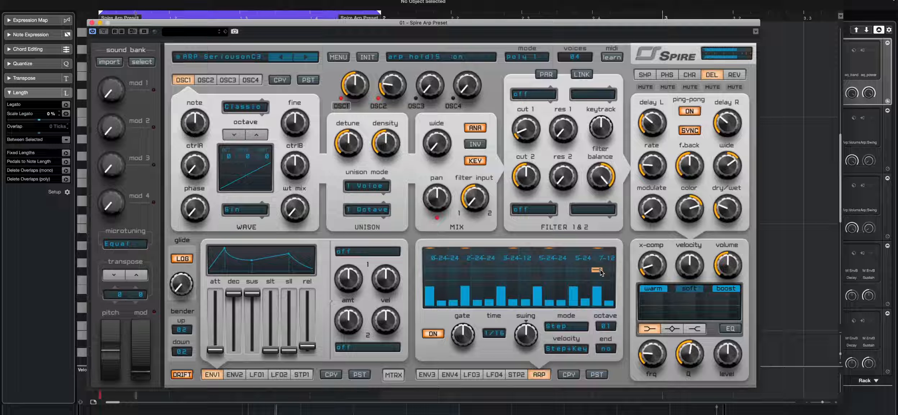
{"action": "left_click", "coordinate": [600, 272]}
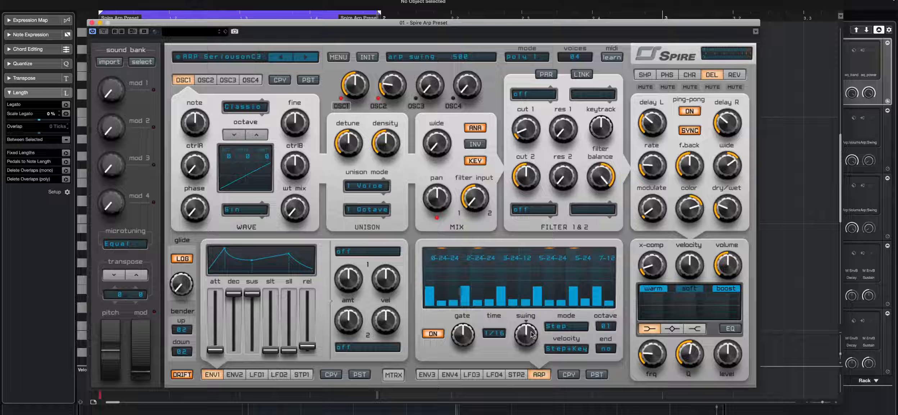
- Adjust the arpeggiator gate knob to change the note length
{"action": "left_click_drag", "start_coordinate": [464, 333], "coordinate": [472, 293]}
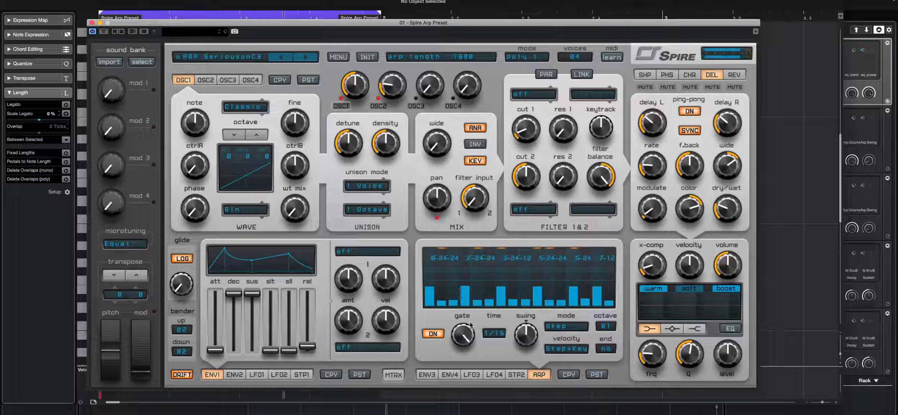
{"action": "mouse_move", "coordinate": [470, 323]}
{"action": "left_mouse_down"}
{"action": "mouse_move", "coordinate": [457, 334]}
{"action": "mouse_move", "coordinate": [461, 325]}
{"action": "left_mouse_up"}
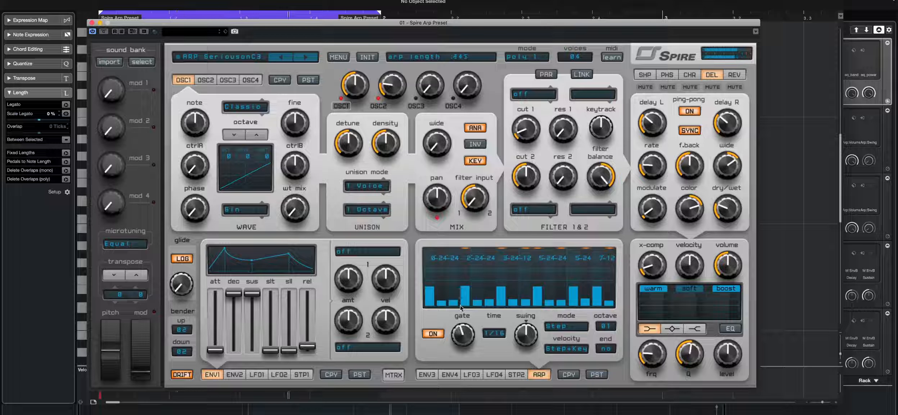
- Set the Spire arpeggiator time division to 1/16
{"action": "left_click", "coordinate": [497, 335]}
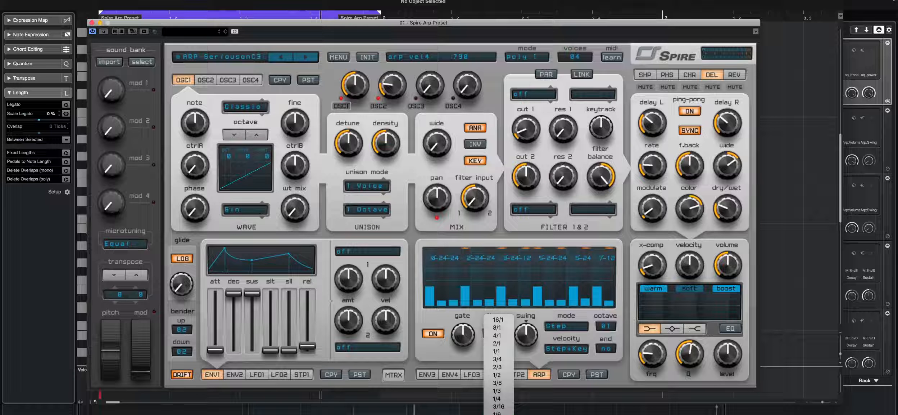
{"action": "left_click", "coordinate": [524, 309]}
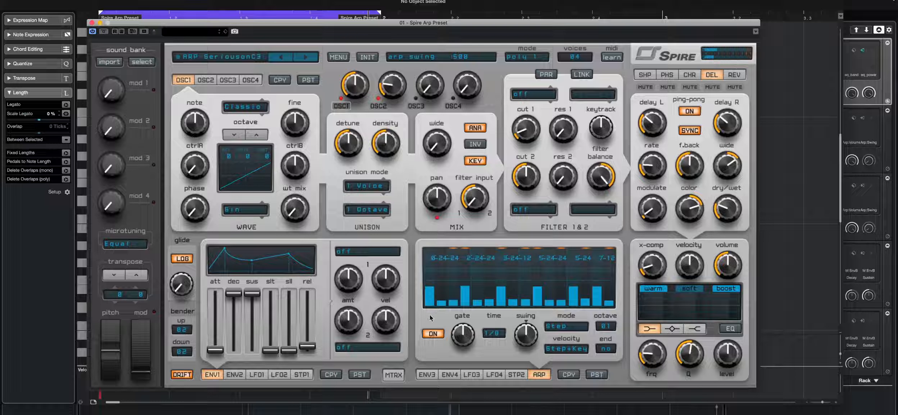
{"action": "left_click", "coordinate": [494, 333]}
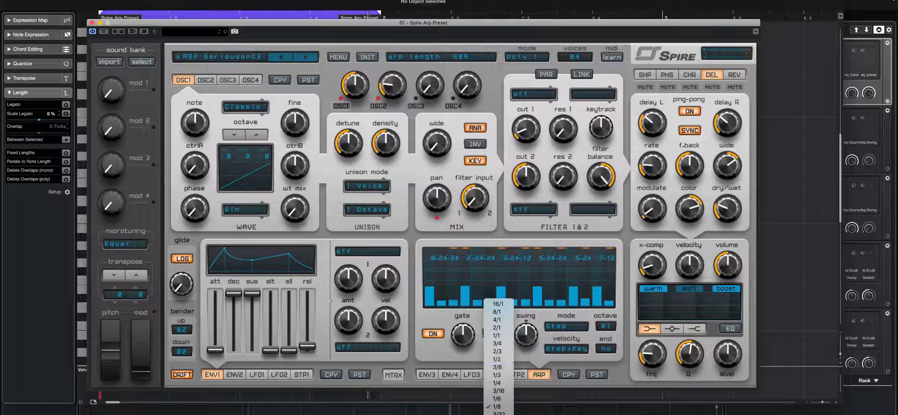
{"action": "left_click", "coordinate": [502, 398]}
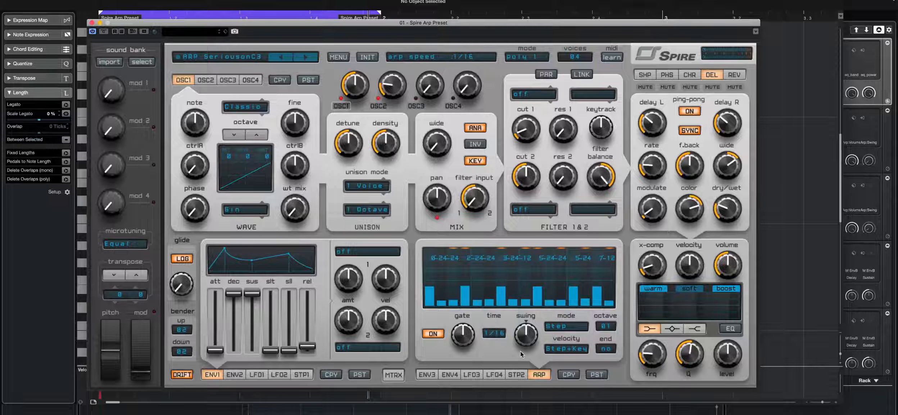
- Raise the arpeggiator swing slightly and set the arpeggiator mode to Up/Down2
{"action": "mouse_move", "coordinate": [526, 338]}
{"action": "left_mouse_down"}
{"action": "mouse_move", "coordinate": [526, 329]}
{"action": "mouse_move", "coordinate": [526, 383]}
{"action": "mouse_move", "coordinate": [531, 340]}
{"action": "left_mouse_up"}
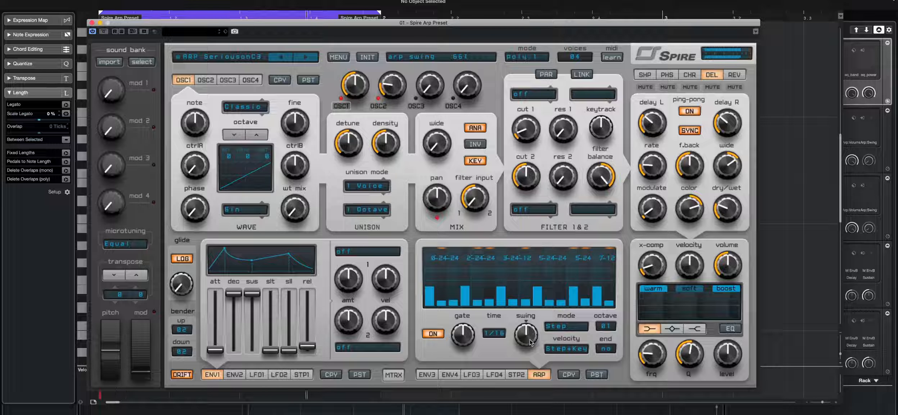
{"action": "left_click", "coordinate": [576, 327]}
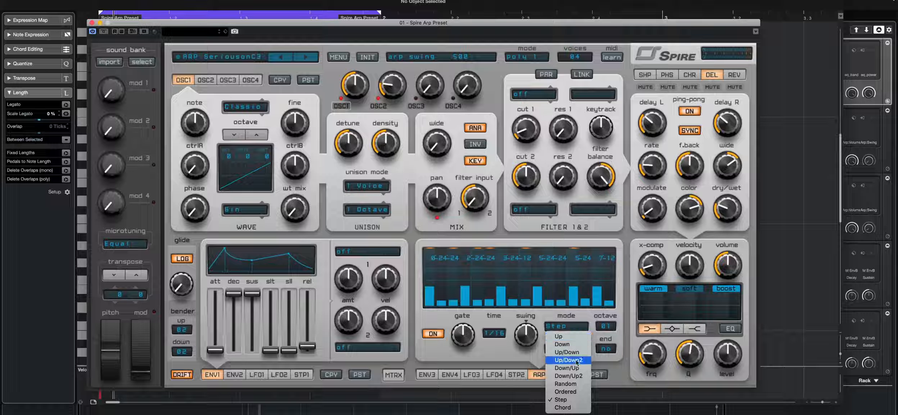
{"action": "left_click", "coordinate": [520, 360]}
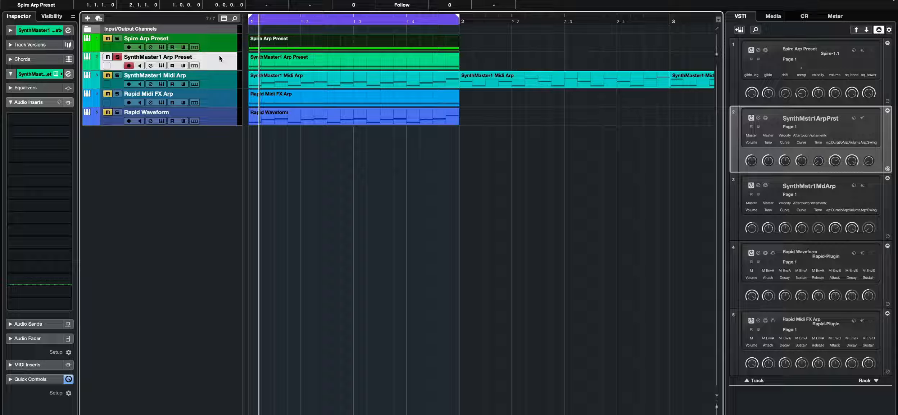
- Start playback and open the SynthMaster One arpeggiator page for the SynthMaster1 Arp Preset track
{"action": "key", "text": "space"}
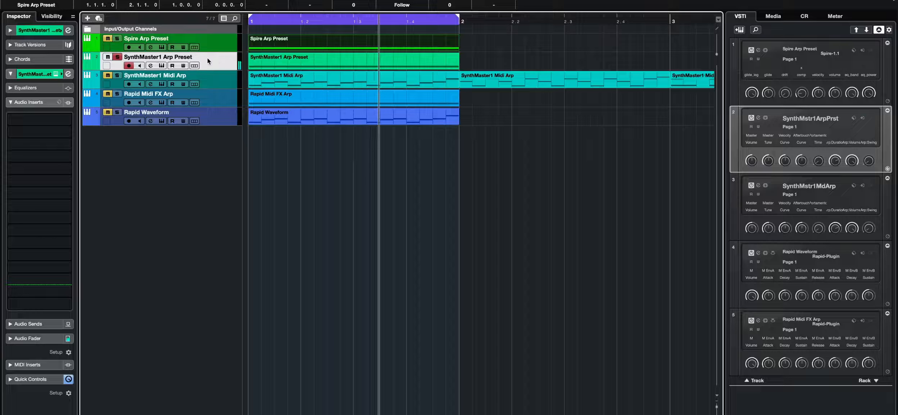
{"action": "left_click", "coordinate": [68, 74]}
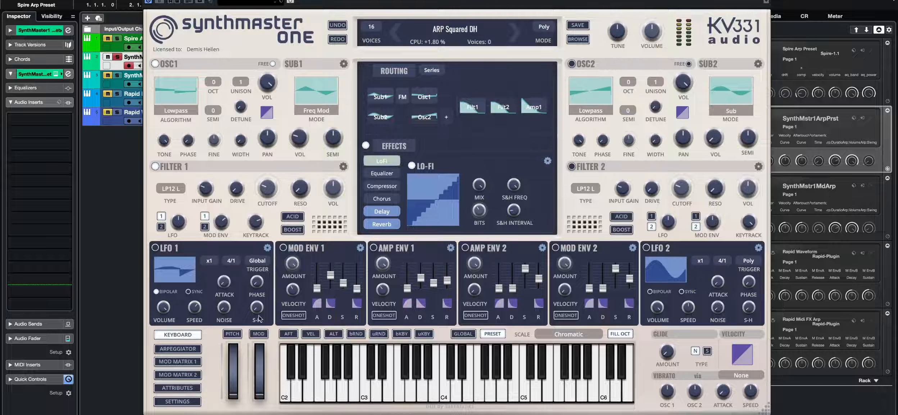
{"action": "left_click", "coordinate": [176, 349]}
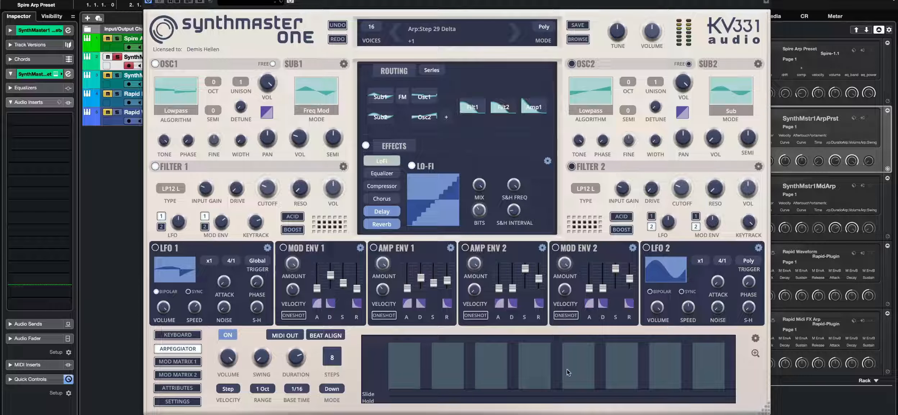
- Expand the arpeggiator editor and set the arpeggiator mode to Sequence
{"action": "left_click", "coordinate": [756, 352]}
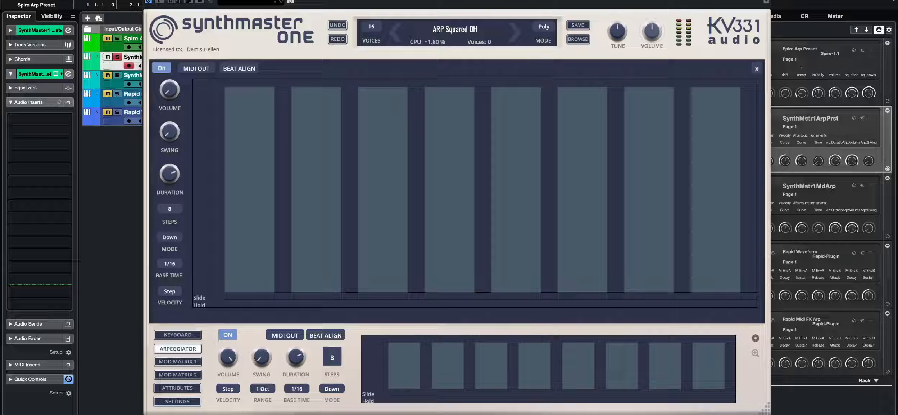
{"action": "left_click", "coordinate": [324, 389]}
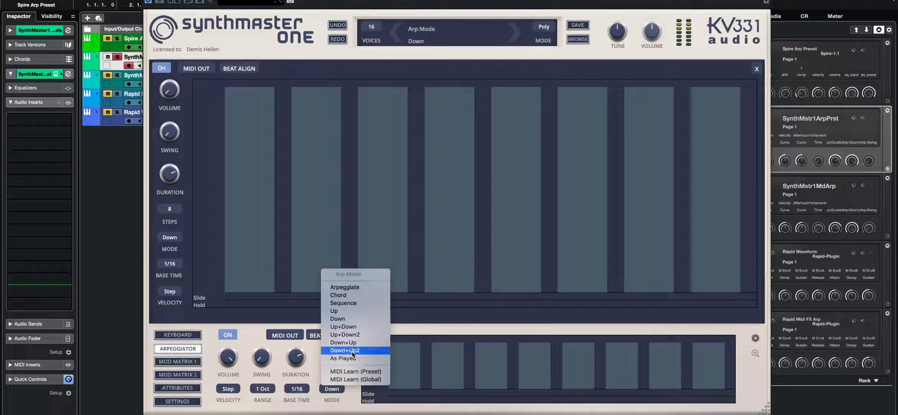
{"action": "left_click", "coordinate": [357, 302]}
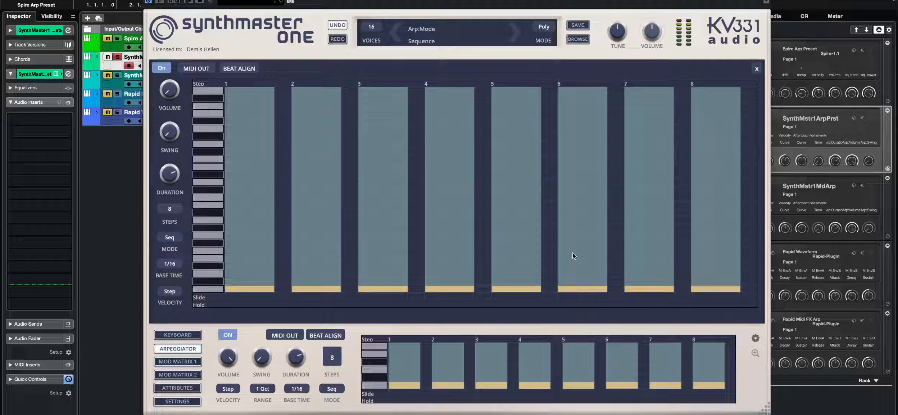
- Reposition the plugin window and try to import a MIDI sequence into the arpeggiator
{"action": "left_click_drag", "start_coordinate": [491, 0], "coordinate": [439, 34]}
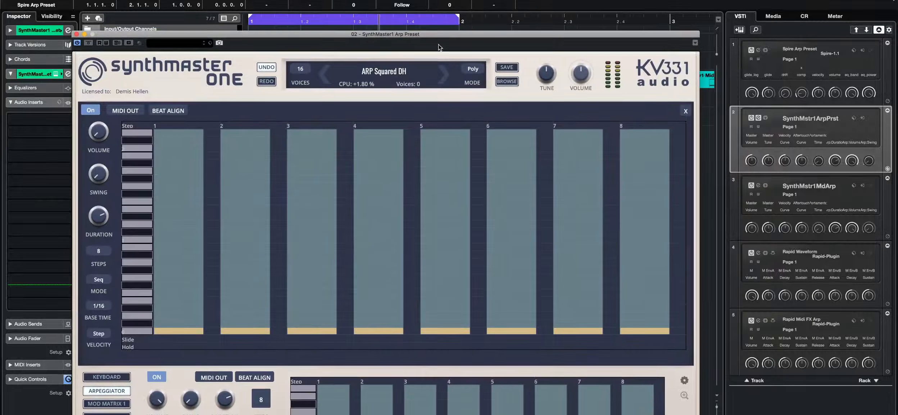
{"action": "left_click_drag", "start_coordinate": [594, 33], "coordinate": [566, 97]}
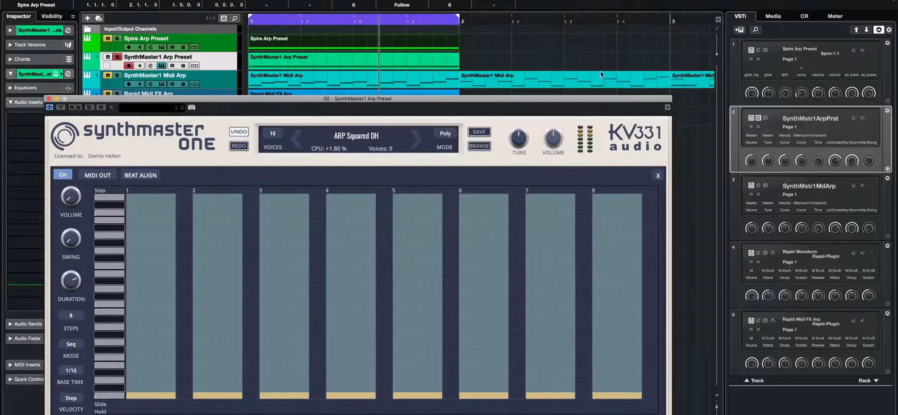
{"action": "left_click_drag", "start_coordinate": [599, 77], "coordinate": [518, 219]}
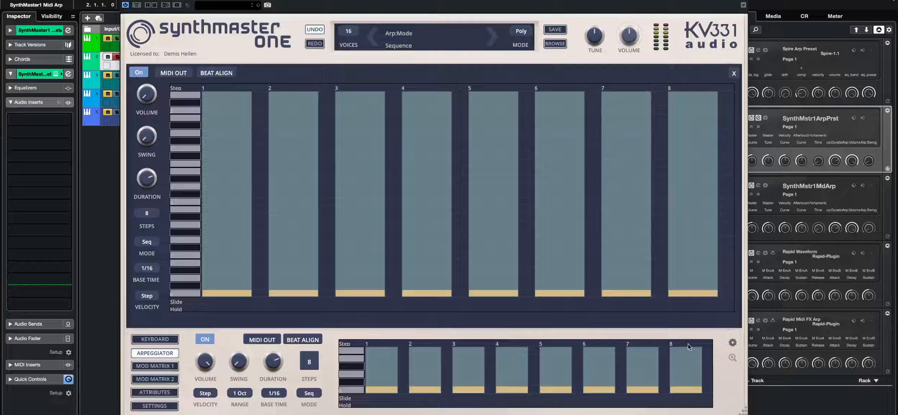
{"action": "left_click", "coordinate": [733, 342]}
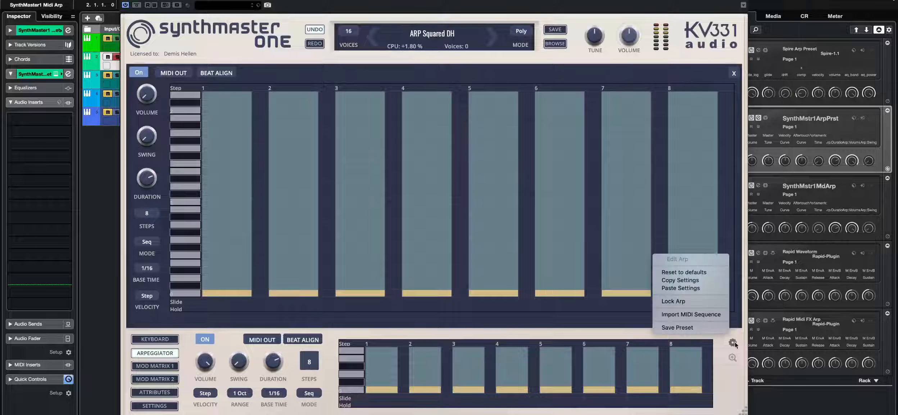
{"action": "left_click", "coordinate": [689, 314]}
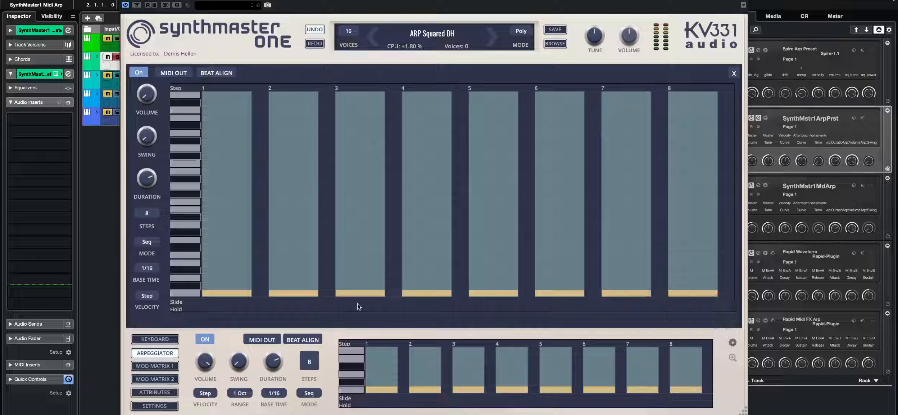
- Set the arpeggiator mode to Down and close the plugin window
{"action": "left_click", "coordinate": [308, 393]}
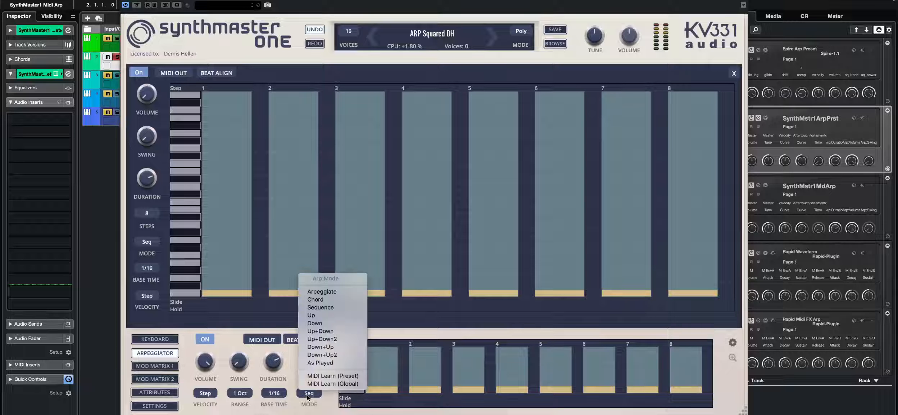
{"action": "left_click", "coordinate": [328, 323]}
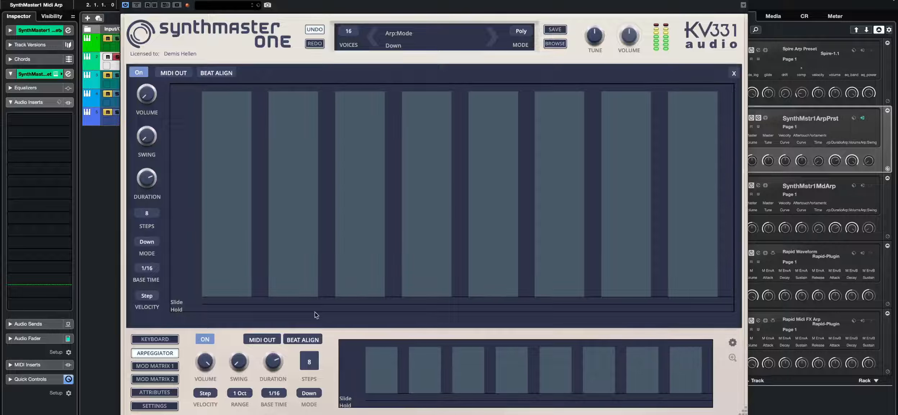
{"action": "left_click", "coordinate": [124, 1]}
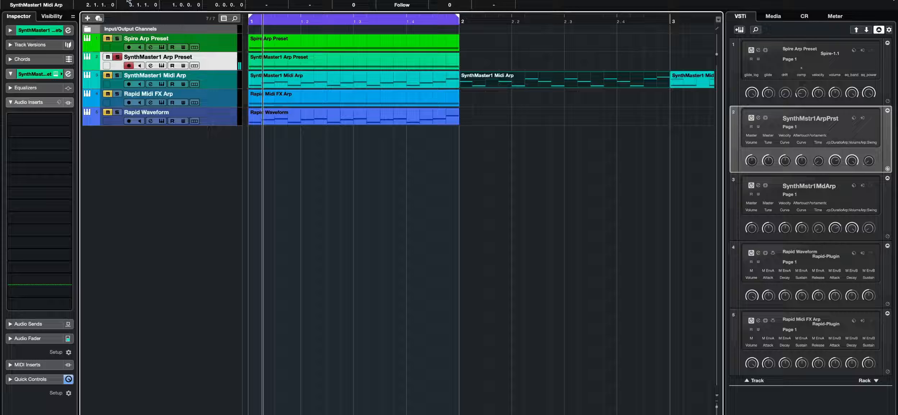
- Open the SynthMaster1 Arp Preset part in the key editor and move its C3 note higher
{"action": "double_click", "coordinate": [281, 58]}
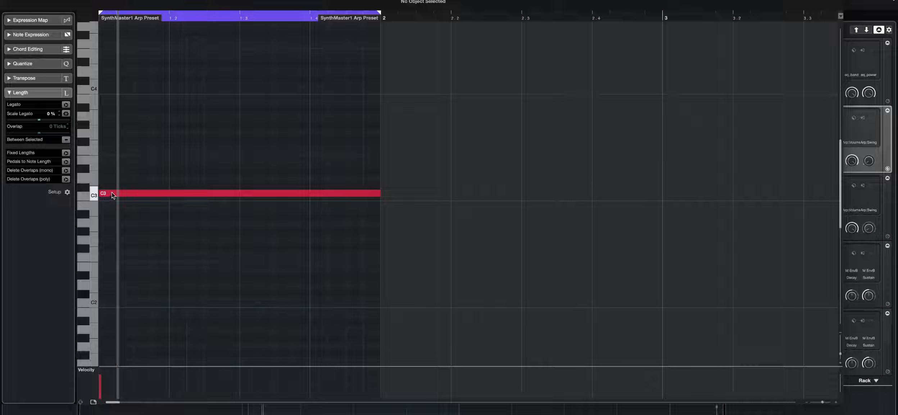
{"action": "left_click_drag", "start_coordinate": [111, 195], "coordinate": [111, 132]}
{"action": "left_click", "coordinate": [199, 126]}
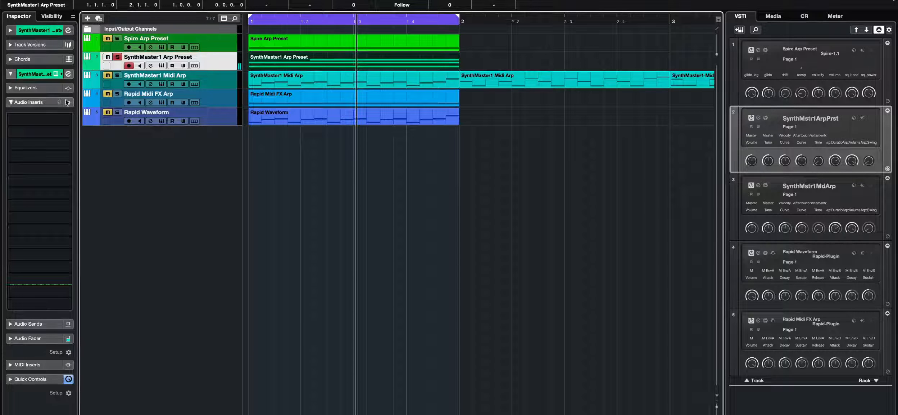
- Reopen the SynthMaster One arpeggiator page and set the arpeggiator mode to Up
{"action": "left_click", "coordinate": [56, 74]}
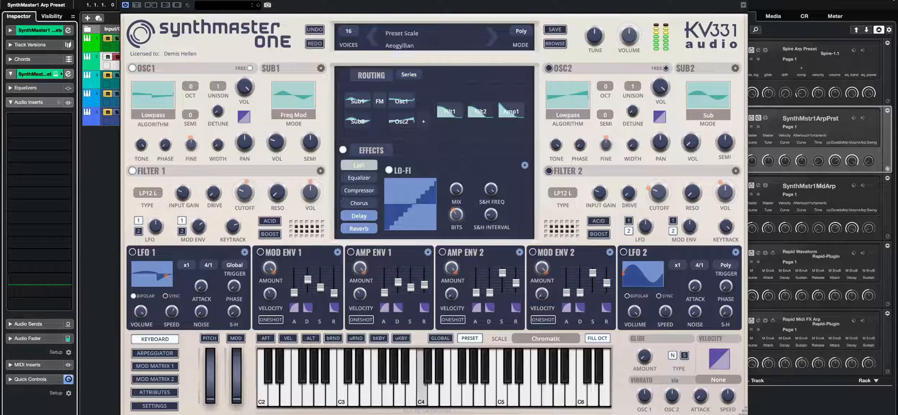
{"action": "left_click", "coordinate": [172, 355]}
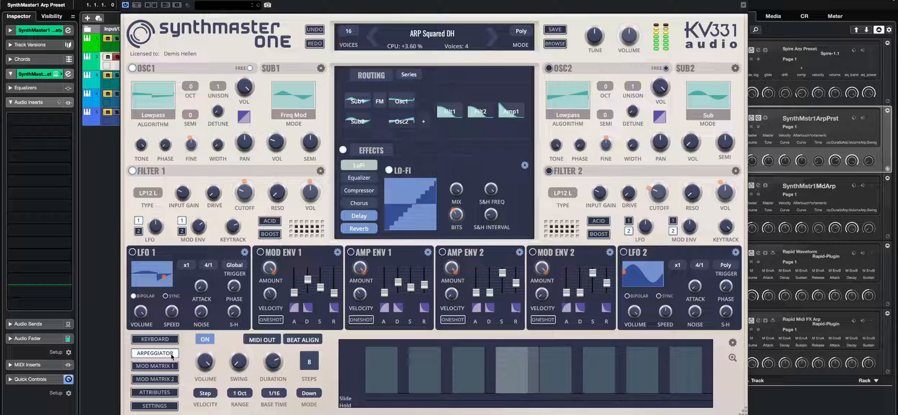
{"action": "left_click", "coordinate": [308, 394]}
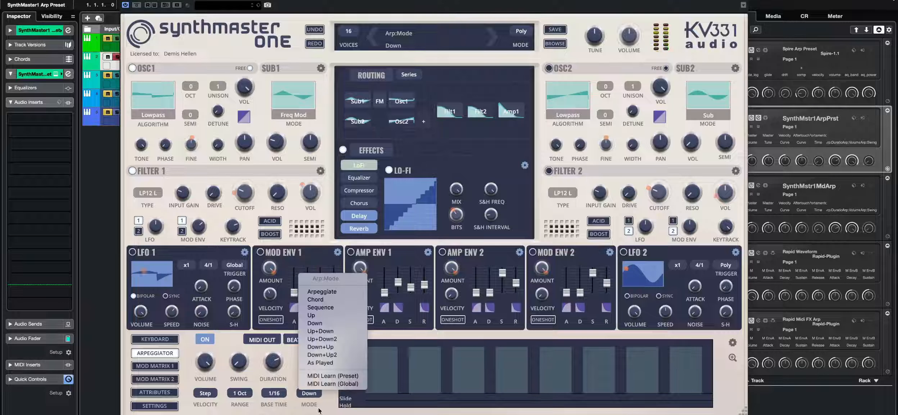
{"action": "left_click", "coordinate": [326, 315]}
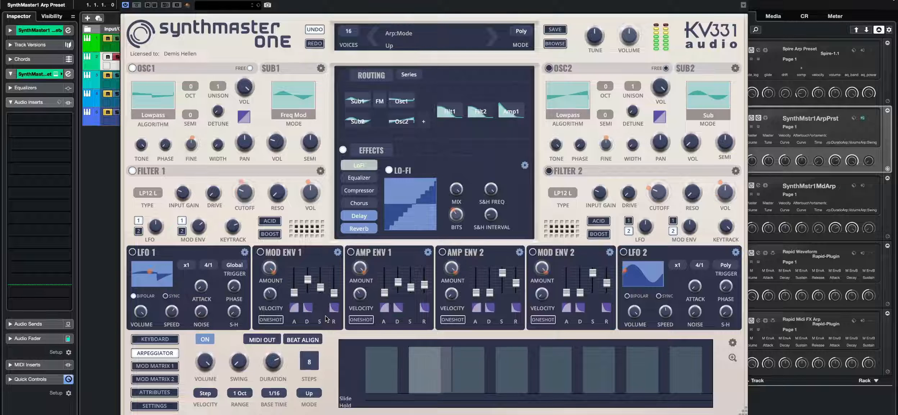
- Audition the arpeggiator modes Down and Up+Down
{"action": "left_click", "coordinate": [309, 392]}
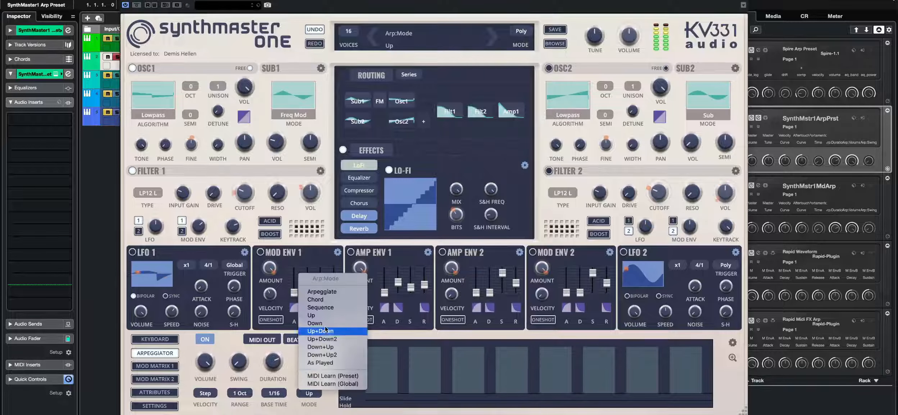
{"action": "left_click", "coordinate": [327, 326]}
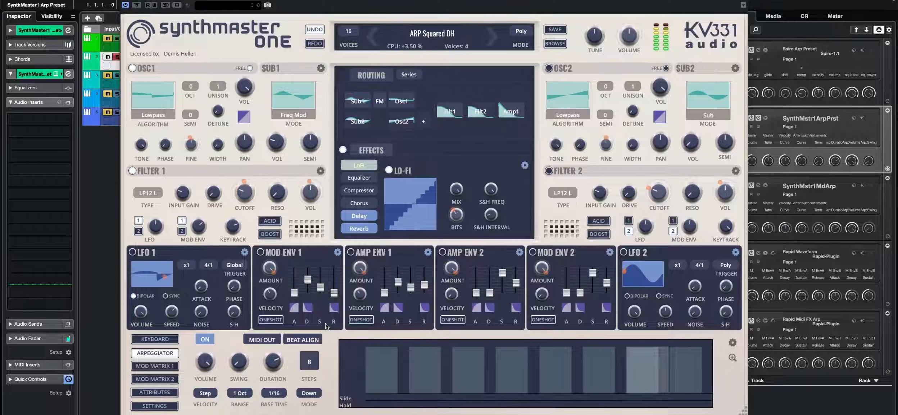
{"action": "left_click", "coordinate": [309, 393]}
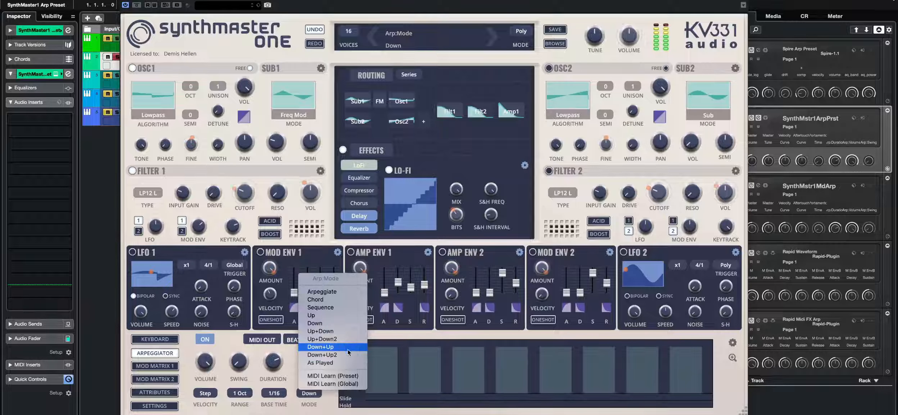
{"action": "left_click", "coordinate": [338, 332]}
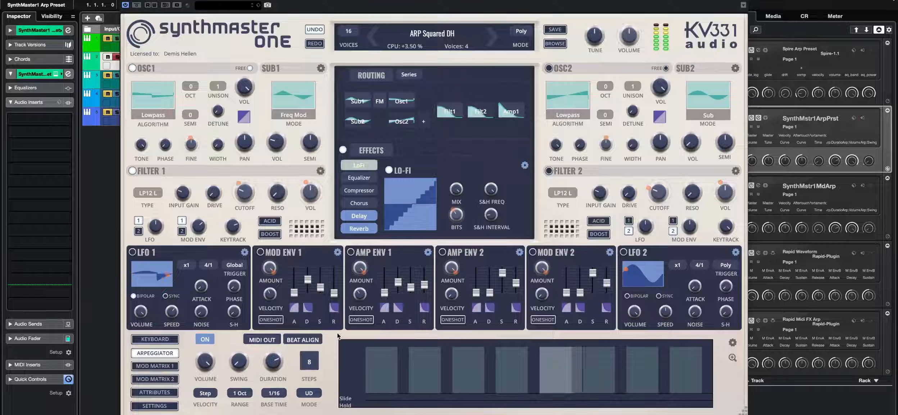
- Audition the Up+Down2 arpeggiator mode and settle on Down+Up
{"action": "left_click", "coordinate": [310, 394]}
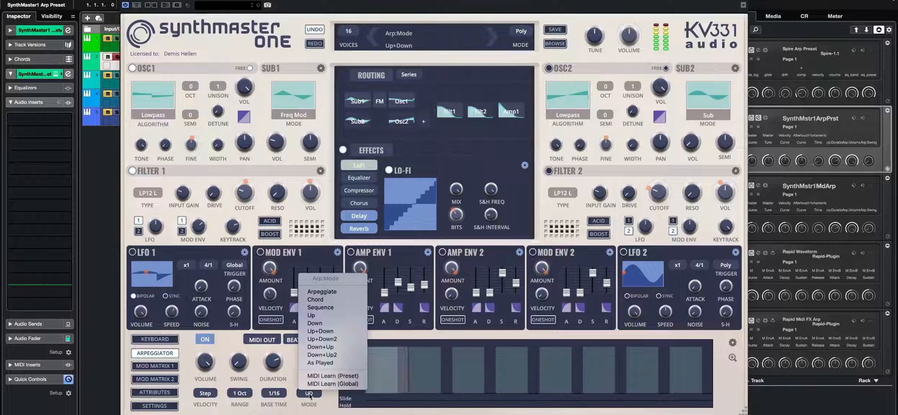
{"action": "left_click", "coordinate": [322, 338]}
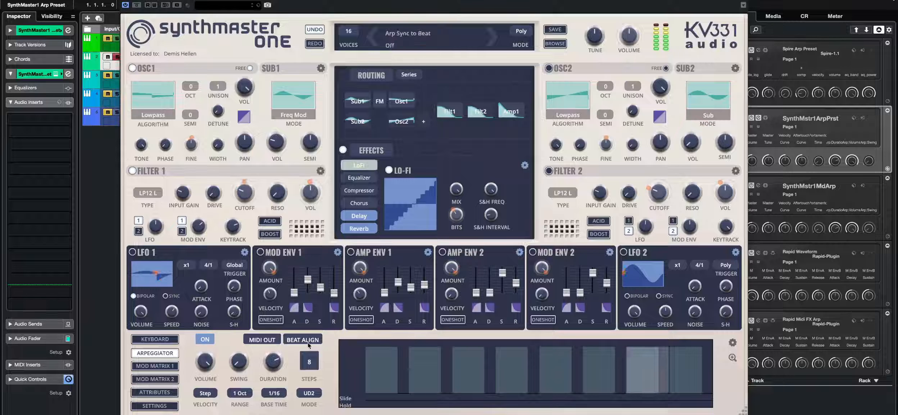
{"action": "left_click", "coordinate": [309, 392]}
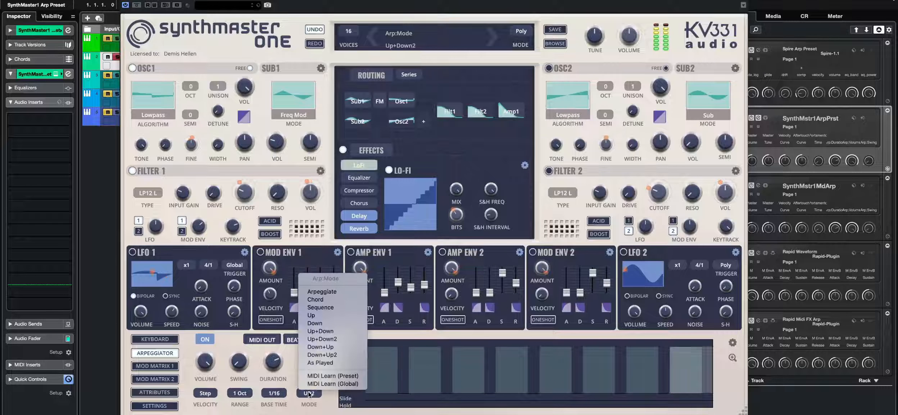
{"action": "left_click", "coordinate": [320, 347]}
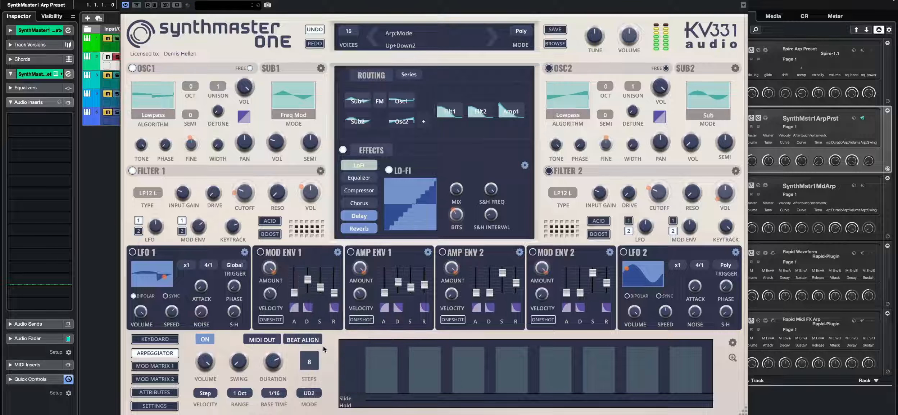
- Audition the Down+Up2 arpeggiator mode and switch the mode back to Up
{"action": "left_click", "coordinate": [306, 393]}
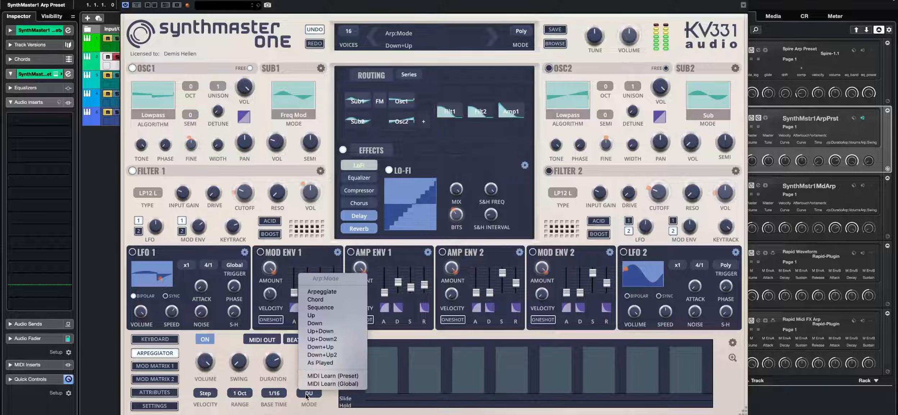
{"action": "left_click", "coordinate": [322, 357]}
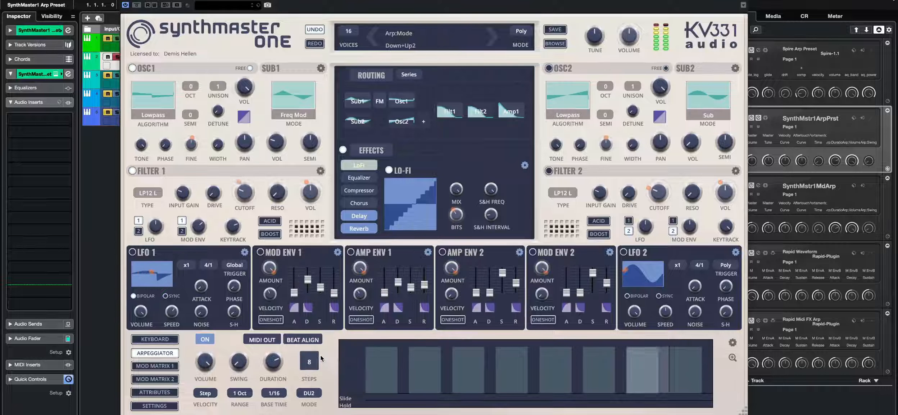
{"action": "left_click", "coordinate": [308, 393]}
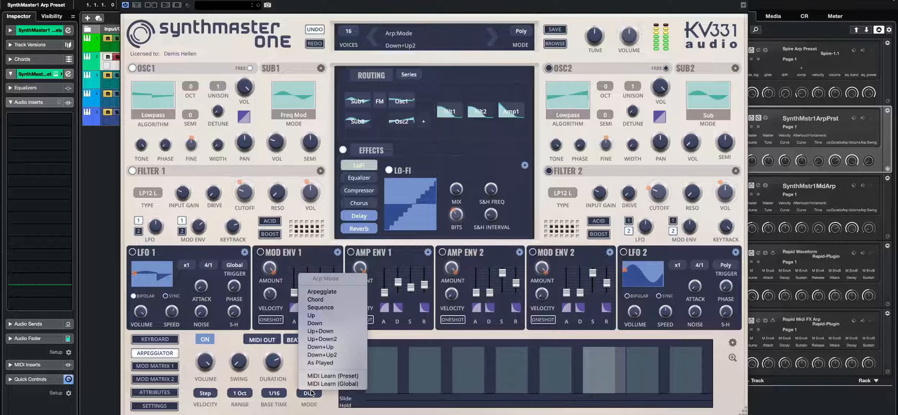
{"action": "left_click", "coordinate": [325, 319]}
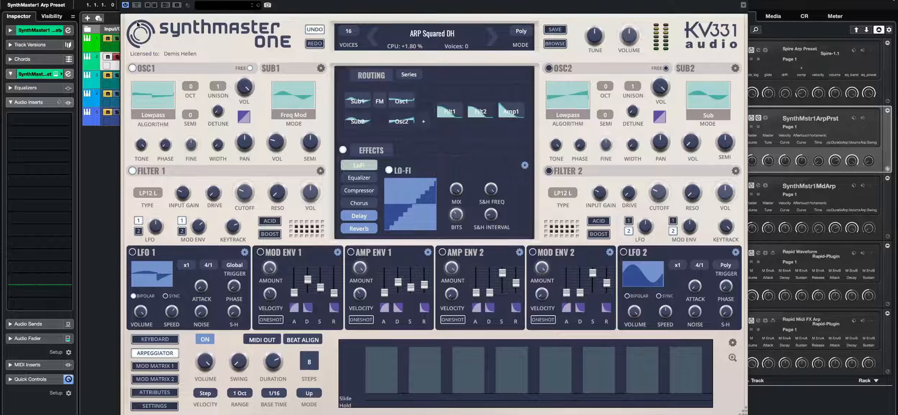
- Close the synth window, open the SynthMaster1 Arp Preset part in the key editor and add a C2 note
{"action": "left_click", "coordinate": [126, 1]}
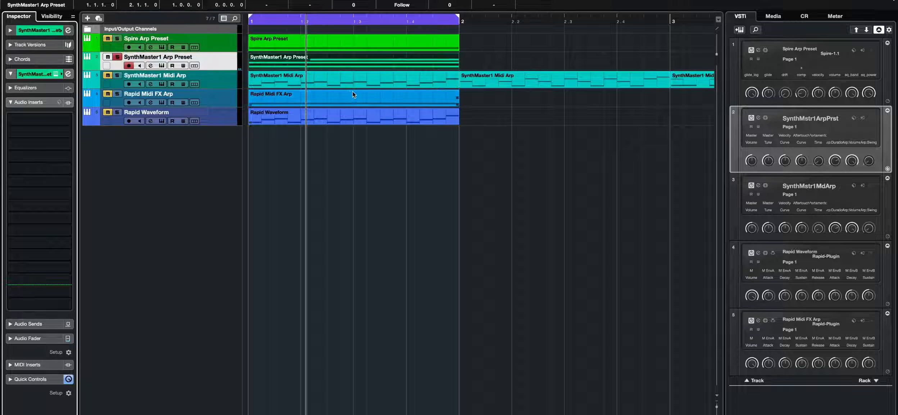
{"action": "key", "text": "KP_Decimal"}
{"action": "key", "text": "space"}
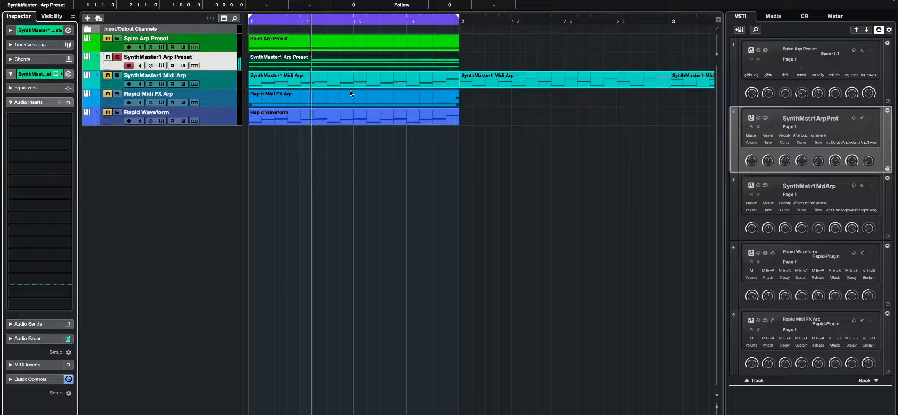
{"action": "double_click", "coordinate": [310, 59]}
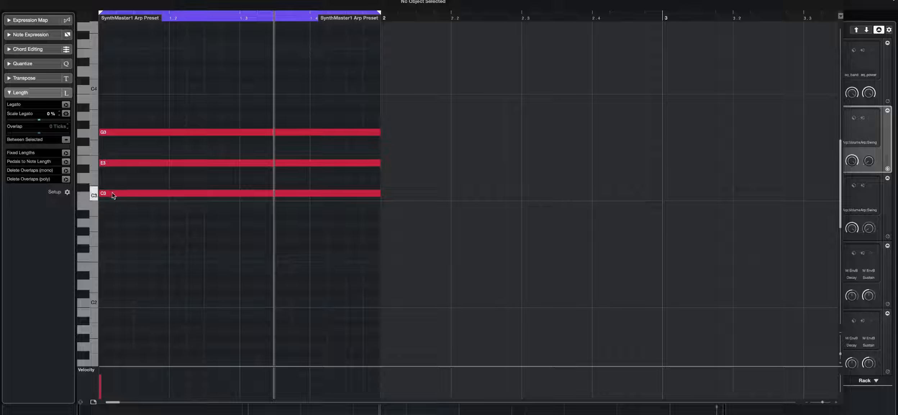
{"action": "left_click_drag", "start_coordinate": [111, 192], "coordinate": [112, 300]}
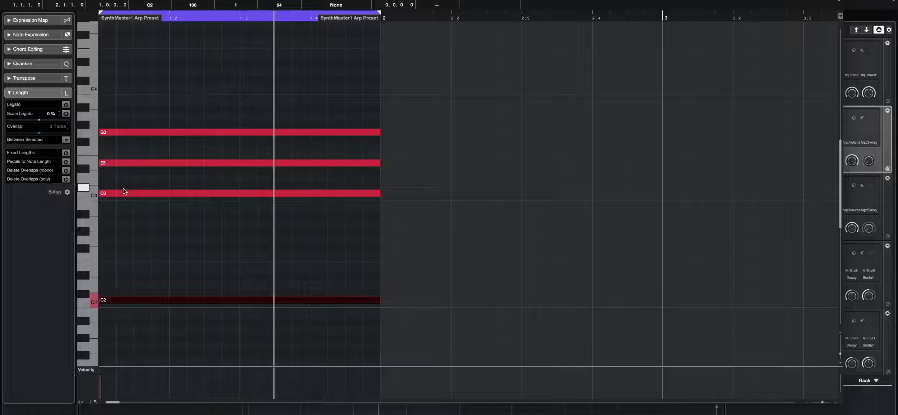
{"action": "key", "text": "period"}
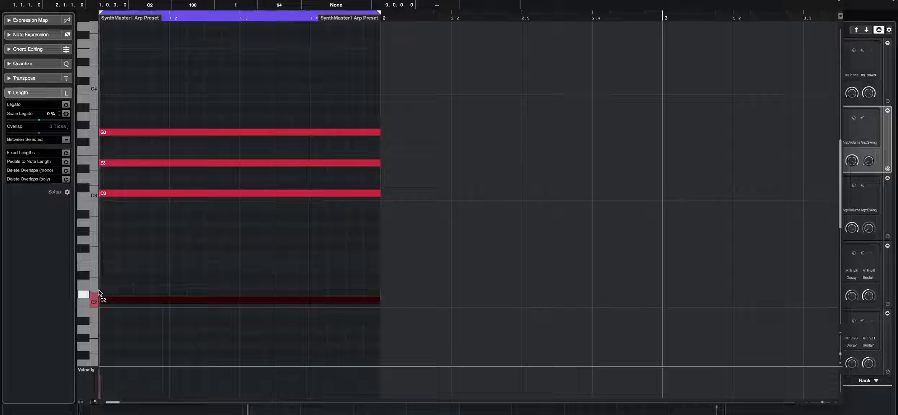
{"action": "key", "text": "space"}
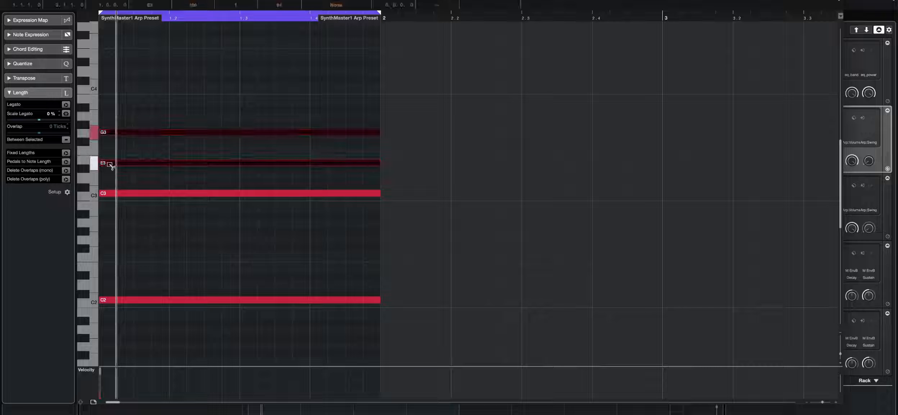
- Copy the E3 and G3 notes down an octave to E2 and G2 and play the part back
{"action": "left_click_drag", "start_coordinate": [109, 165], "coordinate": [106, 269]}
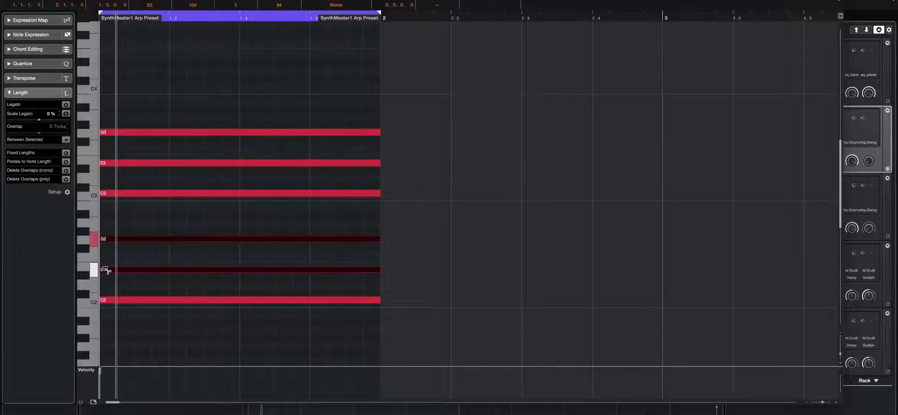
{"action": "left_click", "coordinate": [279, 220]}
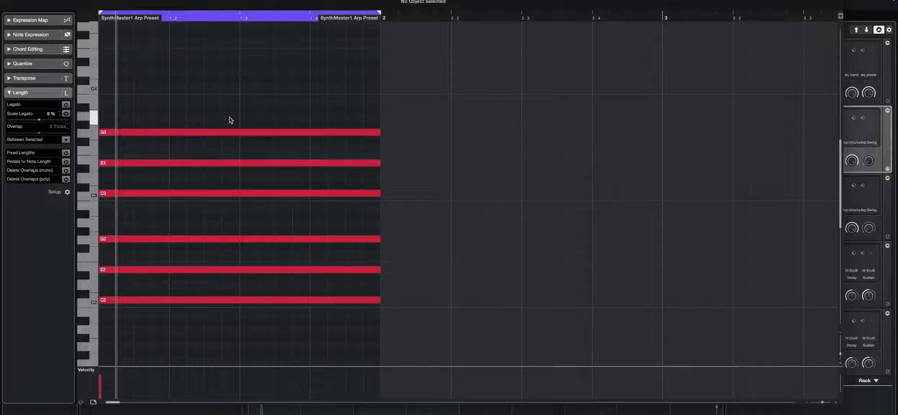
{"action": "key", "text": "KP_Decimal"}
{"action": "key", "text": "space"}
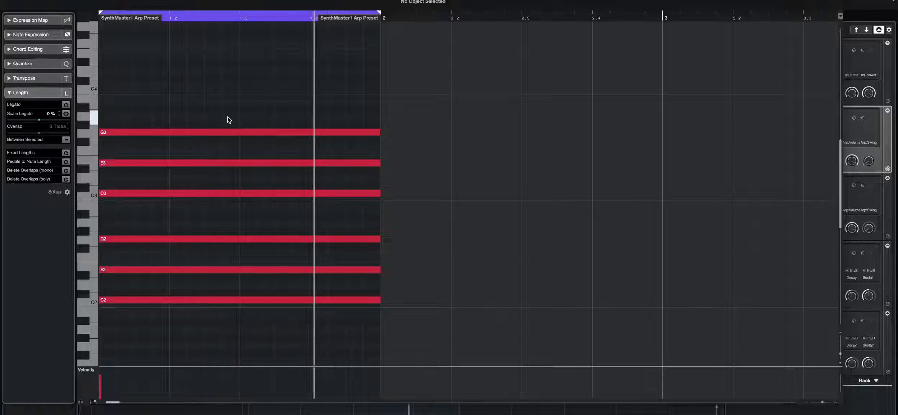
{"action": "key", "text": "space"}
- Copy the chord up to add C4, E4, G4, C5 and E5 notes, then close the key editor
{"action": "left_click_drag", "start_coordinate": [218, 87], "coordinate": [116, 88]}
{"action": "key", "text": "KP_Decimal"}
{"action": "key", "text": "space"}
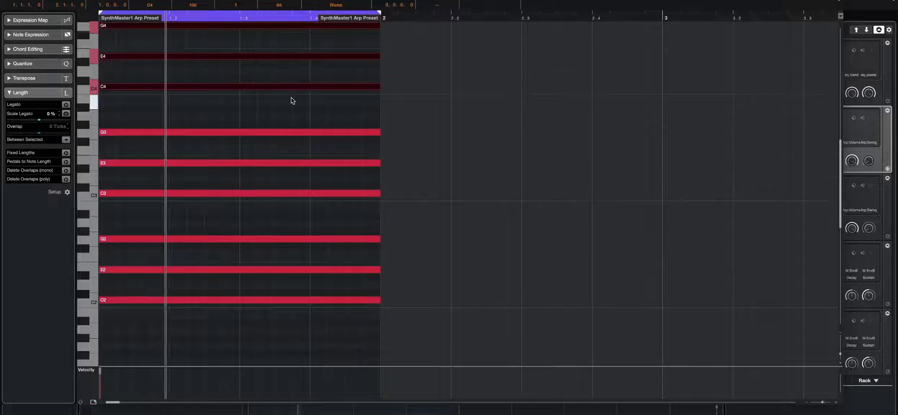
{"action": "scroll", "coordinate": [291, 97], "scroll_direction": "up", "scroll_amount": 3}
{"action": "left_click_drag", "start_coordinate": [102, 169], "coordinate": [113, 70], "text": "alt"}
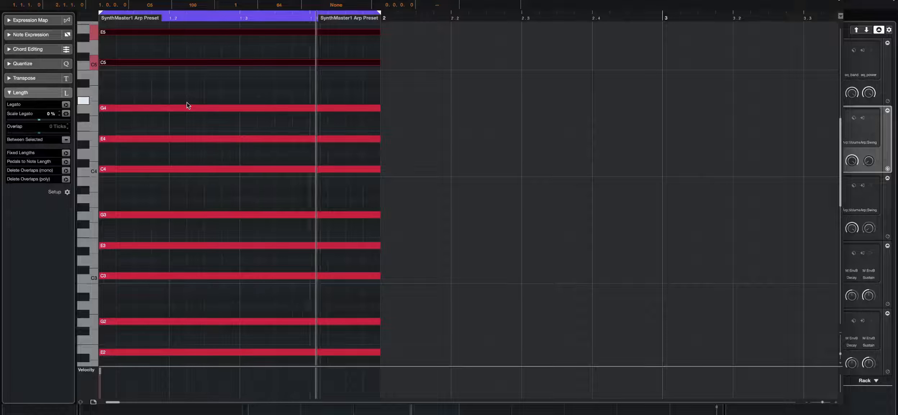
{"action": "key", "text": "Return"}
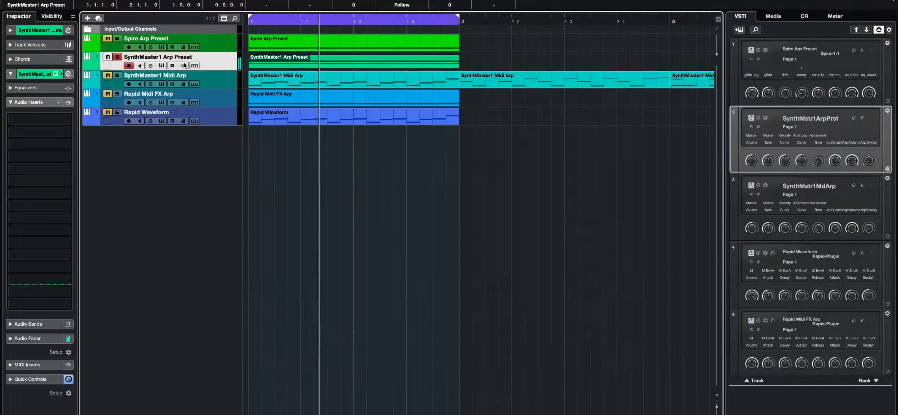
- Open SynthMaster One's arpeggiator page, set the number of steps to 16 and close the plugin
{"action": "left_click", "coordinate": [59, 75]}
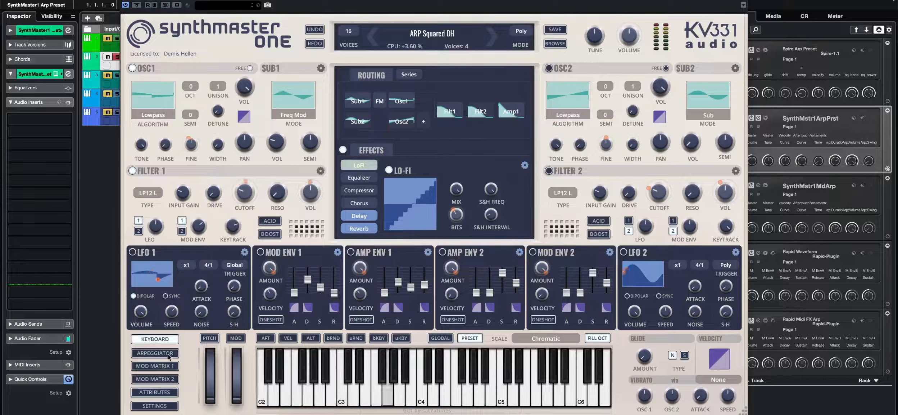
{"action": "left_click", "coordinate": [155, 353]}
{"action": "left_click", "coordinate": [316, 356]}
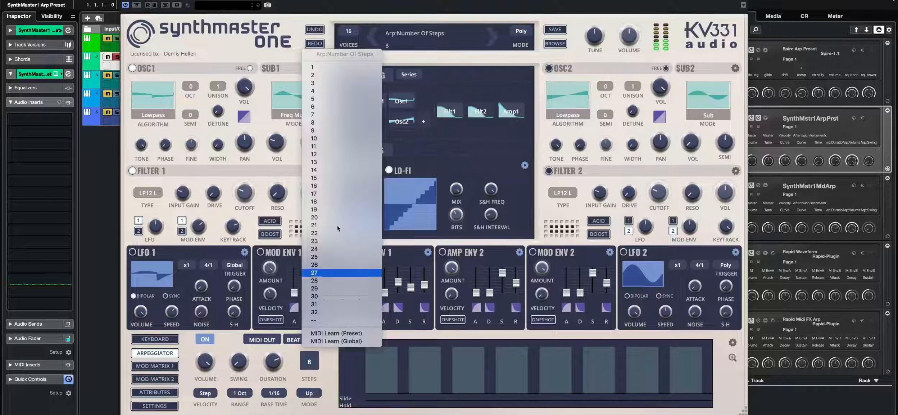
{"action": "left_click", "coordinate": [336, 185]}
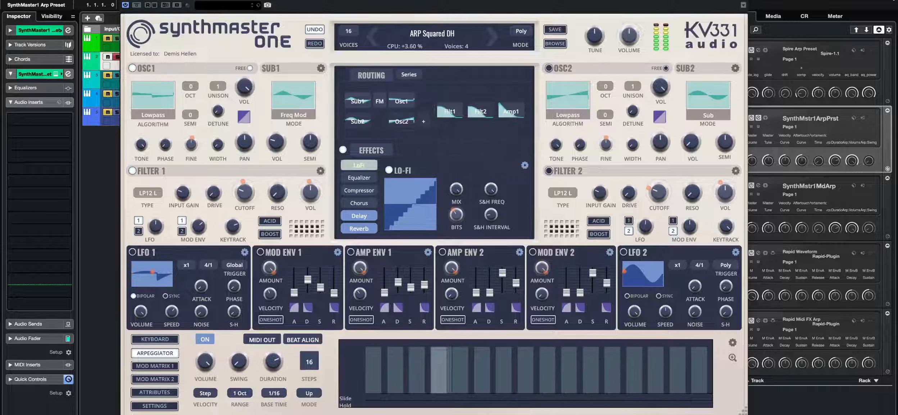
{"action": "left_click", "coordinate": [125, 0]}
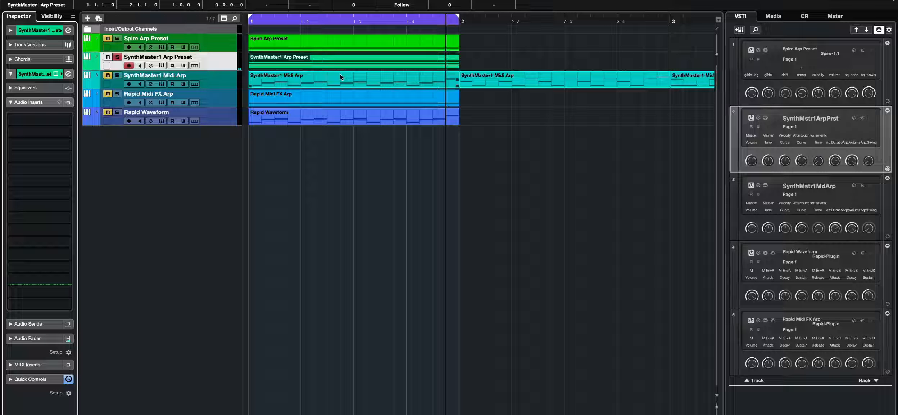
- Open the Spire Arp Preset instrument and review its arpeggiator mode options
{"action": "left_click", "coordinate": [218, 41]}
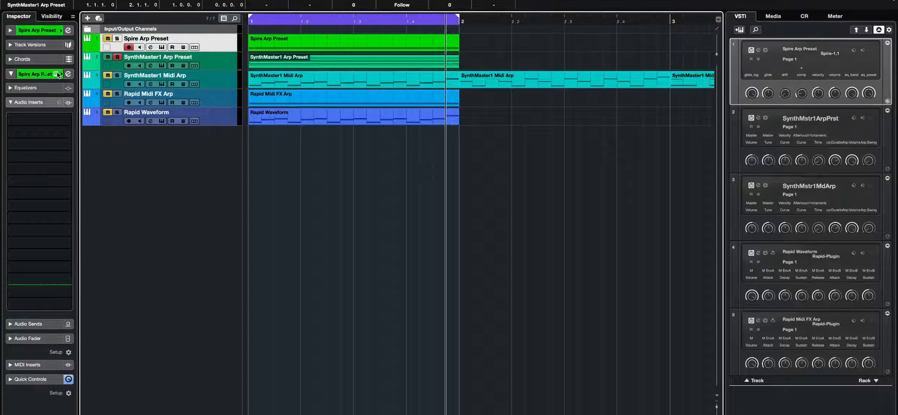
{"action": "left_click", "coordinate": [57, 74]}
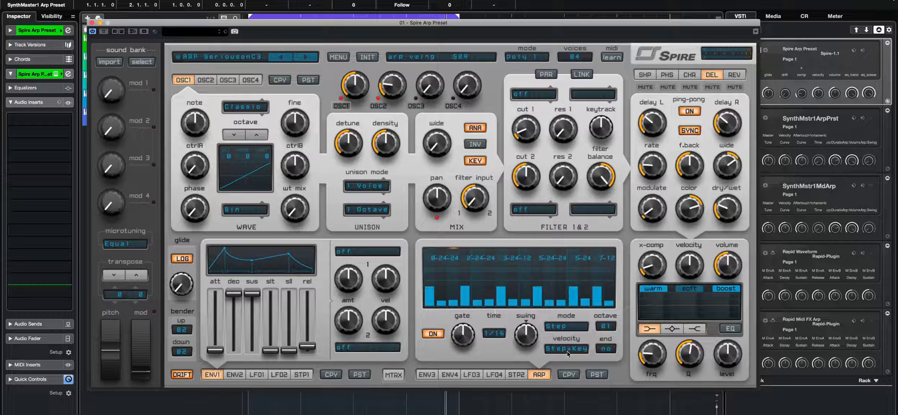
{"action": "left_click", "coordinate": [563, 327]}
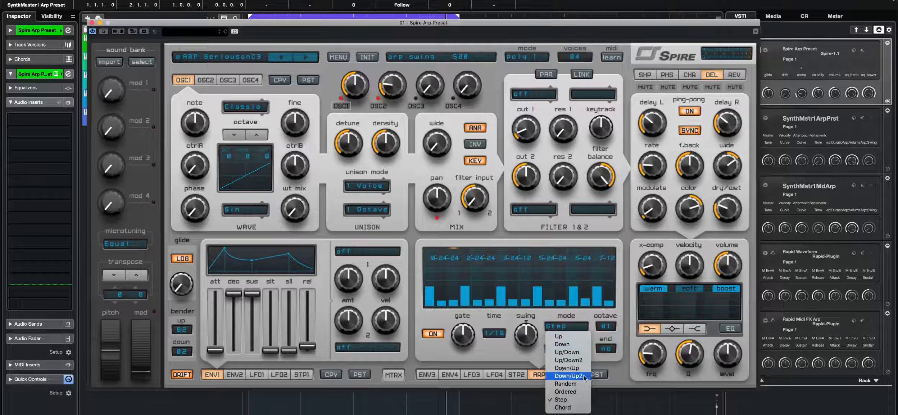
{"action": "left_click", "coordinate": [513, 357]}
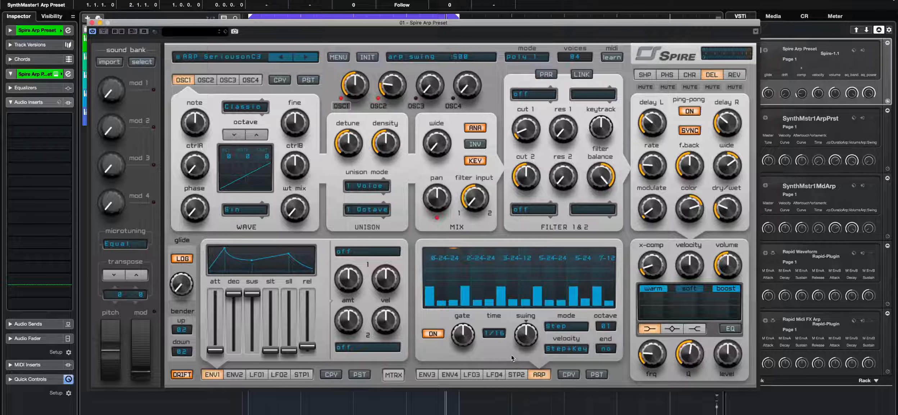
{"action": "left_click", "coordinate": [91, 23]}
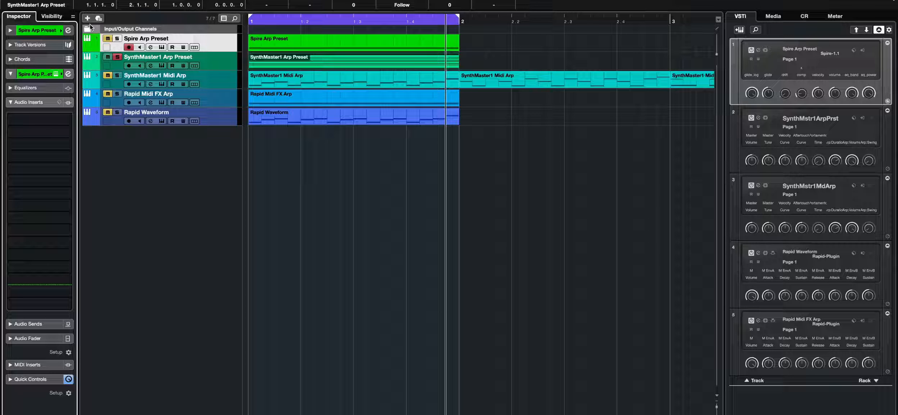
- Solo the SynthMaster1 Midi Arp track, open its part in the key editor and play it
{"action": "left_click", "coordinate": [117, 76]}
{"action": "left_click", "coordinate": [117, 57]}
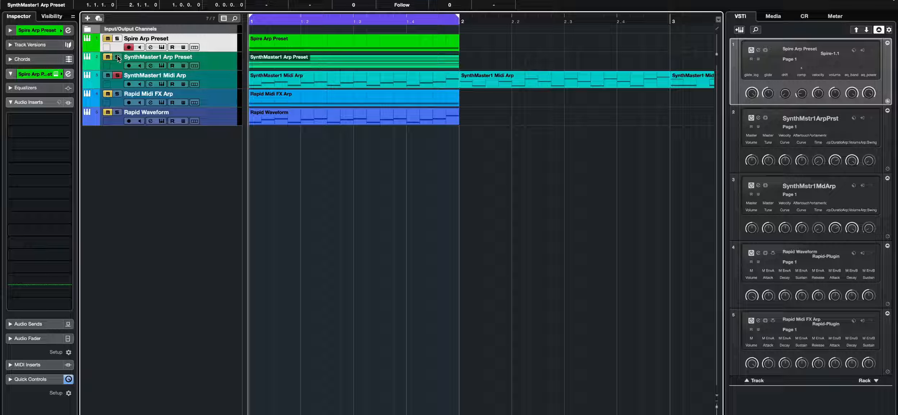
{"action": "left_click", "coordinate": [382, 79]}
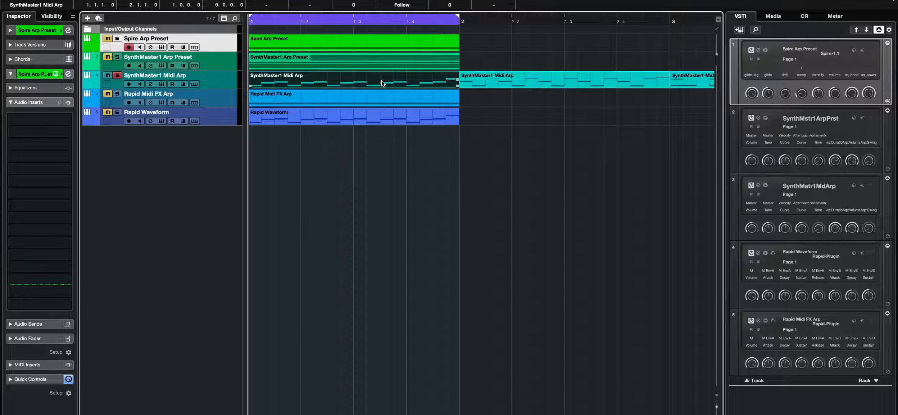
{"action": "double_click", "coordinate": [382, 80]}
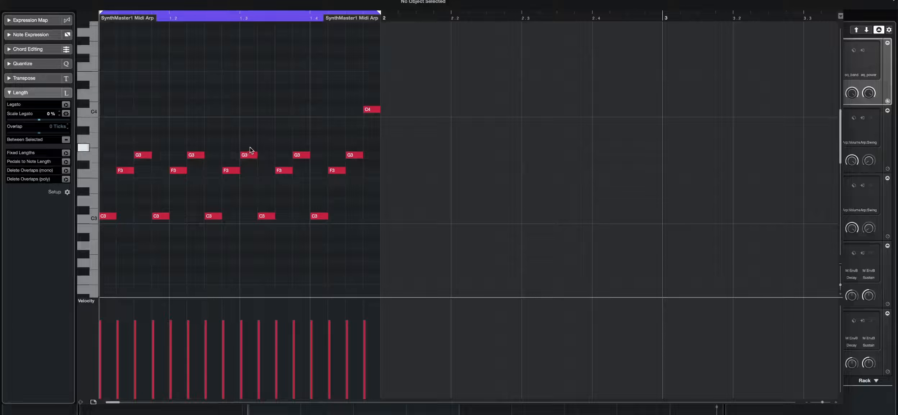
{"action": "key", "text": "space"}
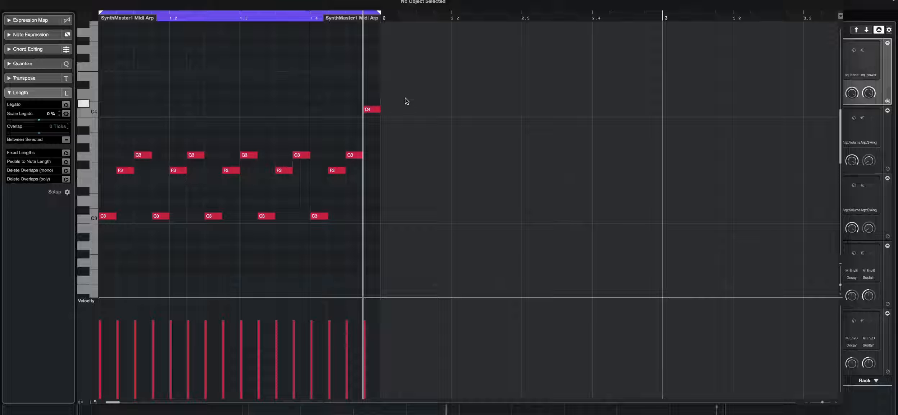
- Try drawing a velocity ramp across the Midi Arp notes, then undo the changes
{"action": "left_click_drag", "start_coordinate": [404, 92], "coordinate": [158, 217]}
{"action": "left_click", "coordinate": [221, 155]}
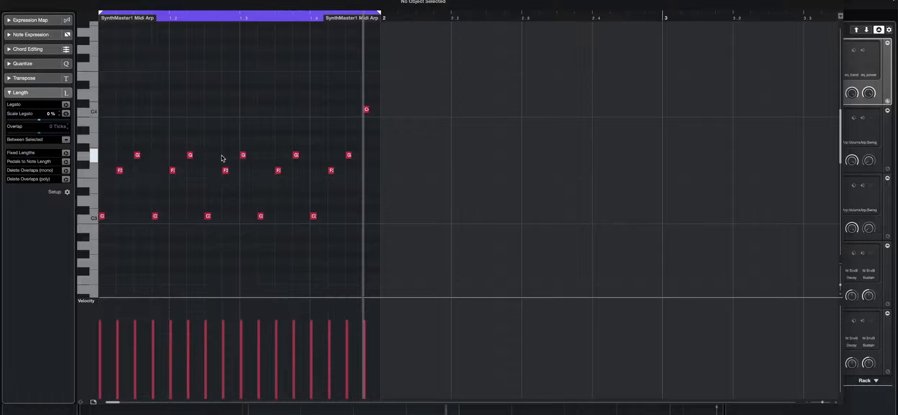
{"action": "mouse_move", "coordinate": [261, 360]}
{"action": "left_mouse_down"}
{"action": "mouse_move", "coordinate": [344, 359]}
{"action": "mouse_move", "coordinate": [146, 350]}
{"action": "mouse_move", "coordinate": [360, 334]}
{"action": "left_mouse_up"}
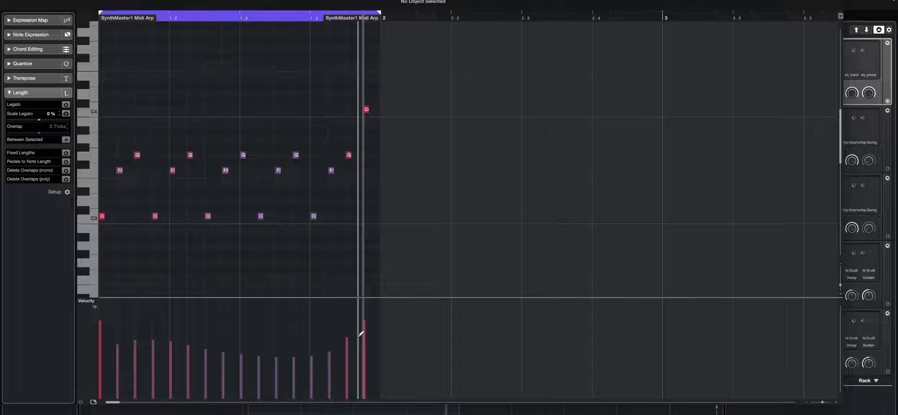
{"action": "key", "text": "super+z"}
{"action": "key", "text": "super+z"}
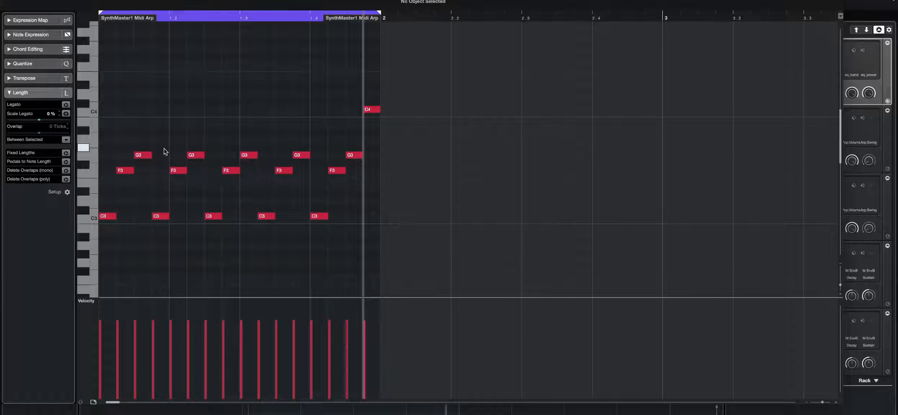
- Close the key editor, zoom out and inspect the repeated SynthMaster1 Midi Arp parts
{"action": "key", "text": "Return"}
{"action": "key", "text": "g"}
{"action": "key", "text": "g"}
{"action": "key", "text": "g"}
{"action": "key", "text": "g"}
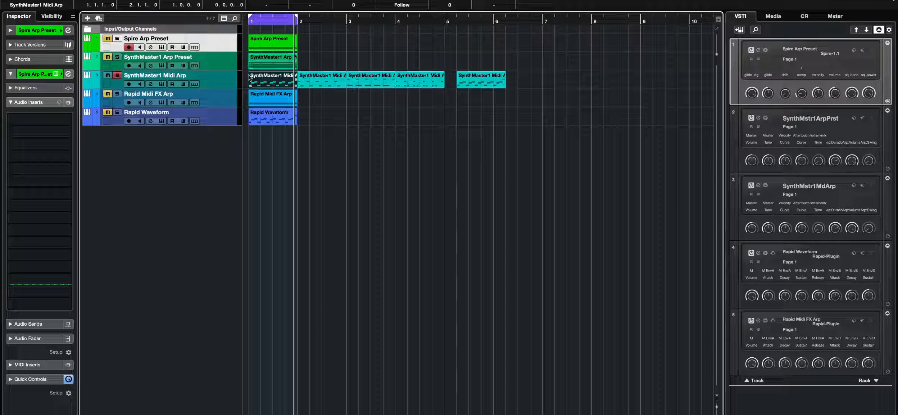
{"action": "double_click", "coordinate": [259, 80]}
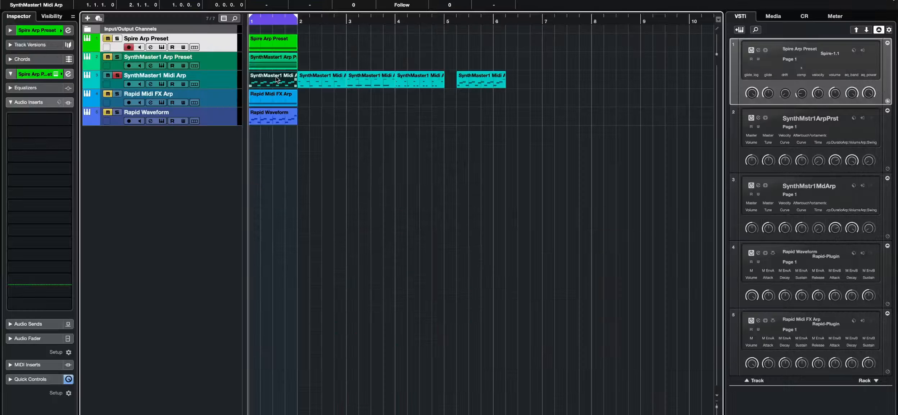
{"action": "left_click", "coordinate": [330, 82]}
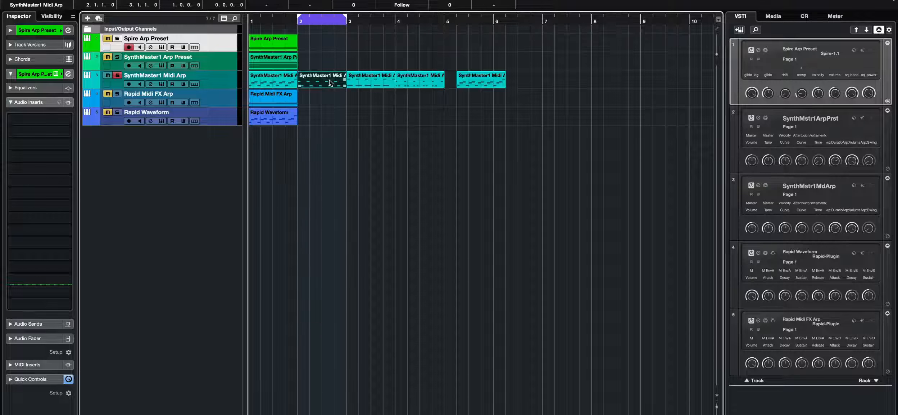
- Open the second SynthMaster1 Midi Arp part in the key editor and add a row of notes that ends up on C2
{"action": "double_click", "coordinate": [329, 82]}
{"action": "scroll", "coordinate": [321, 85], "scroll_direction": "up", "scroll_amount": 5}
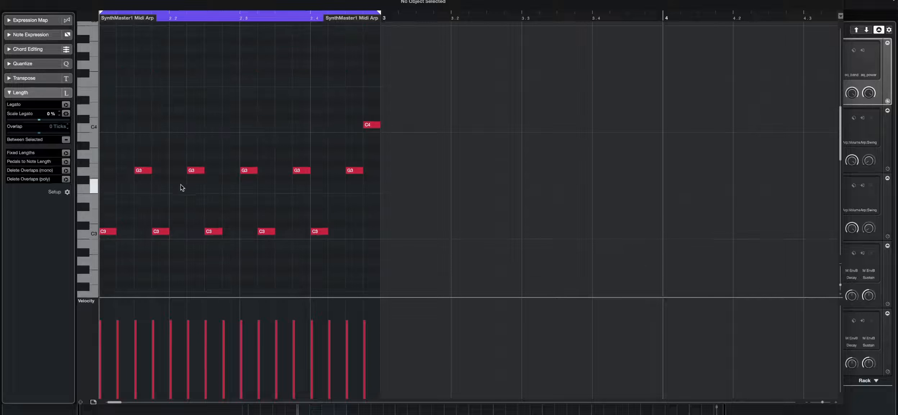
{"action": "left_click_drag", "start_coordinate": [109, 193], "coordinate": [402, 200]}
{"action": "left_click_drag", "start_coordinate": [390, 160], "coordinate": [122, 203]}
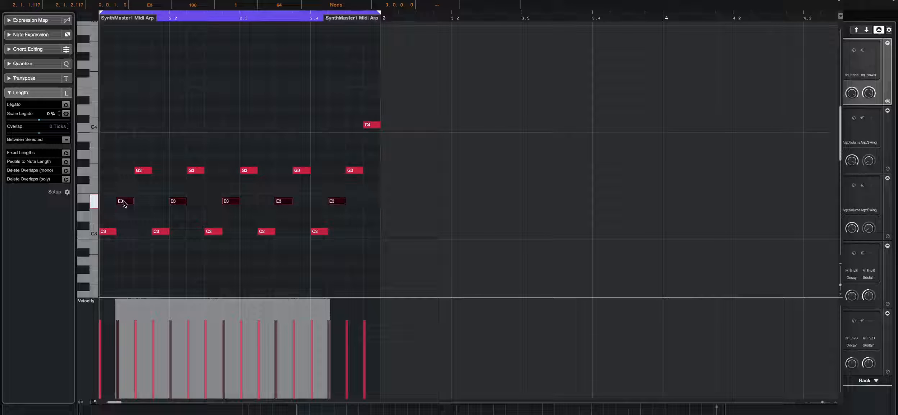
{"action": "key", "text": "q"}
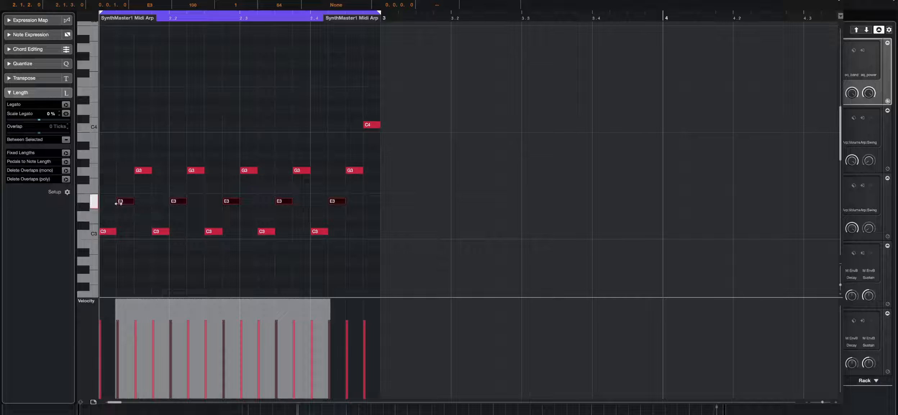
{"action": "key", "text": "space"}
{"action": "key", "text": "Delete"}
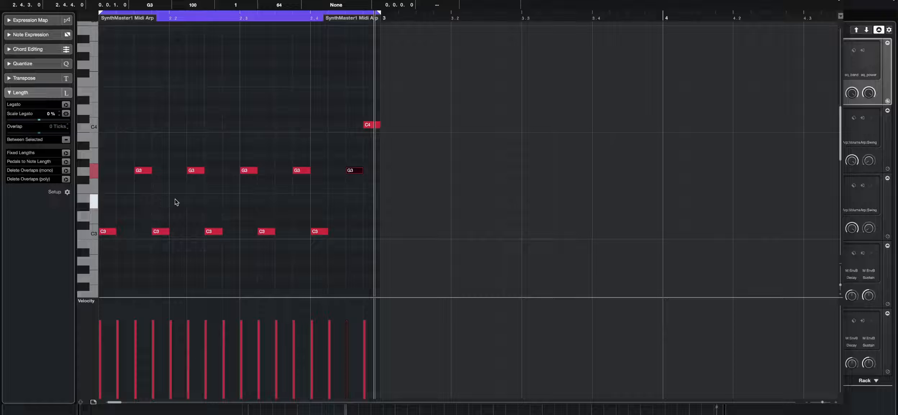
- Try adding a row of E3 notes to the part, then delete them
{"action": "scroll", "coordinate": [224, 200], "scroll_direction": "up", "scroll_amount": 3}
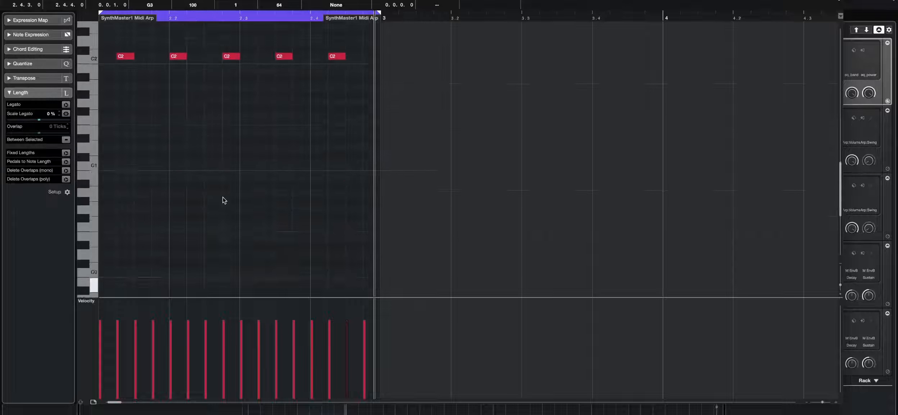
{"action": "scroll", "coordinate": [224, 201], "scroll_direction": "down", "scroll_amount": 6}
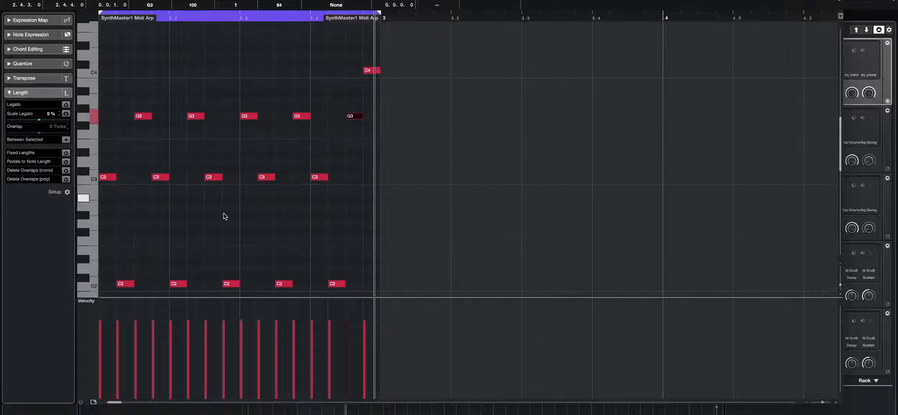
{"action": "left_click_drag", "start_coordinate": [841, 403], "coordinate": [897, 414]}
{"action": "left_click_drag", "start_coordinate": [389, 335], "coordinate": [391, 398]}
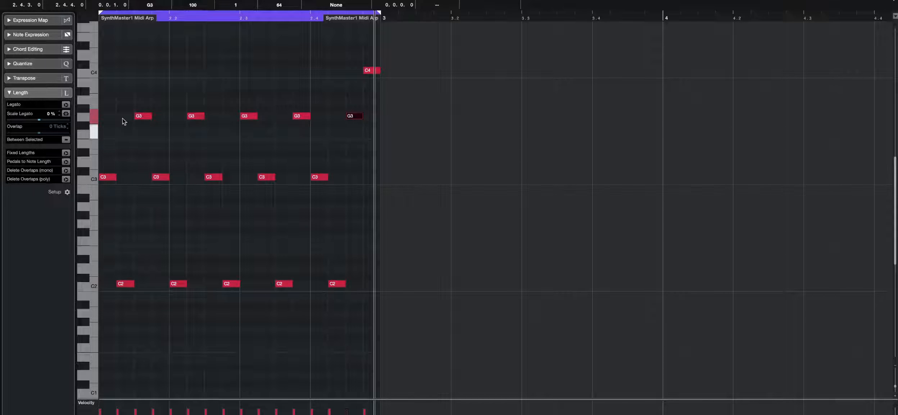
{"action": "left_click_drag", "start_coordinate": [372, 101], "coordinate": [119, 148]}
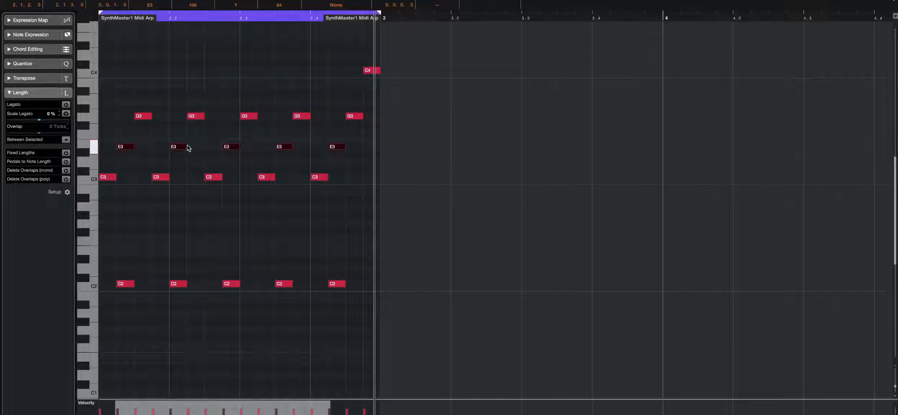
{"action": "left_click", "coordinate": [337, 147]}
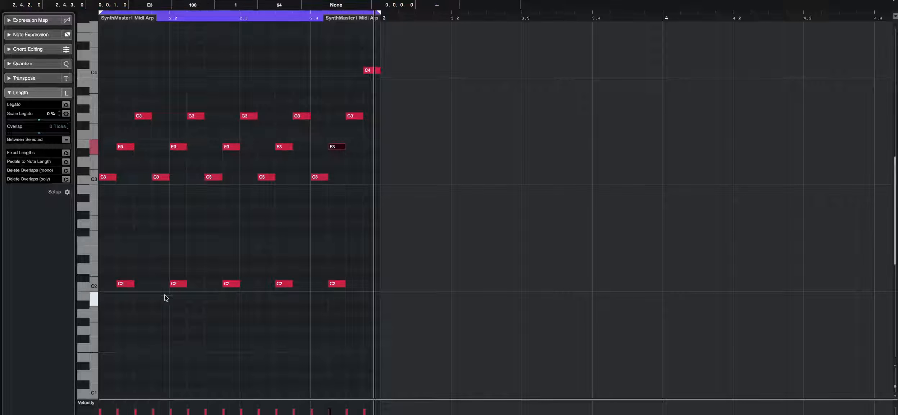
{"action": "left_click_drag", "start_coordinate": [104, 134], "coordinate": [355, 148]}
{"action": "key", "text": "Delete"}
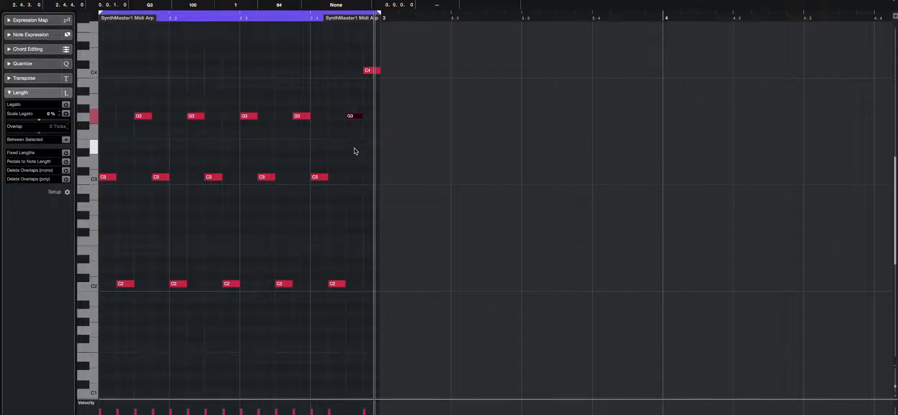
- Try deleting the C2 notes during playback, undo the deletion and close the key editor
{"action": "key", "text": "space"}
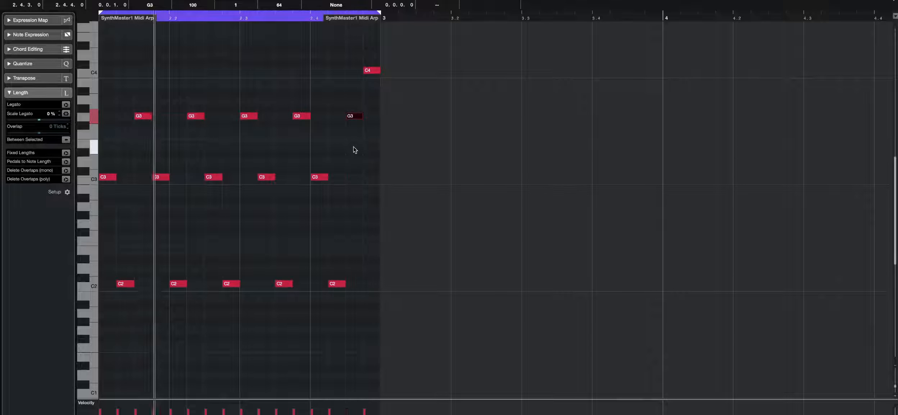
{"action": "left_click_drag", "start_coordinate": [395, 257], "coordinate": [117, 305]}
{"action": "key", "text": "Delete"}
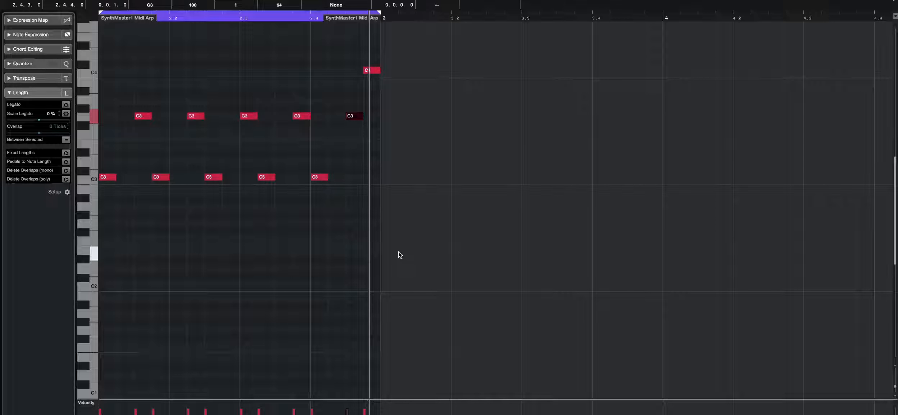
{"action": "key", "text": "super+z"}
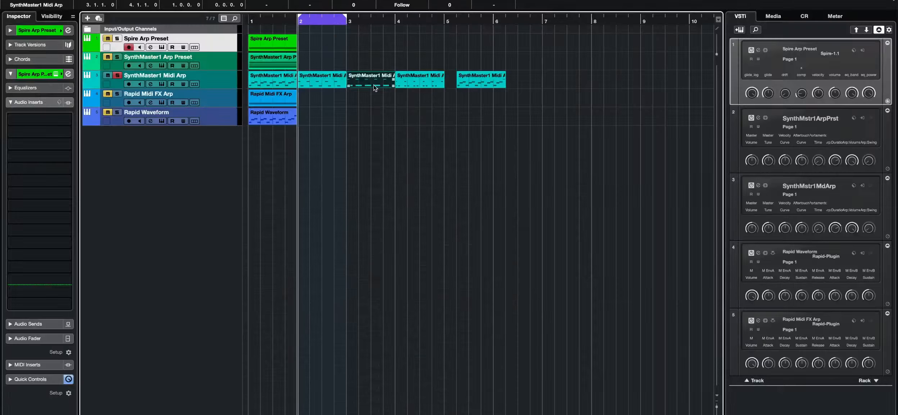
{"action": "key", "text": "p"}
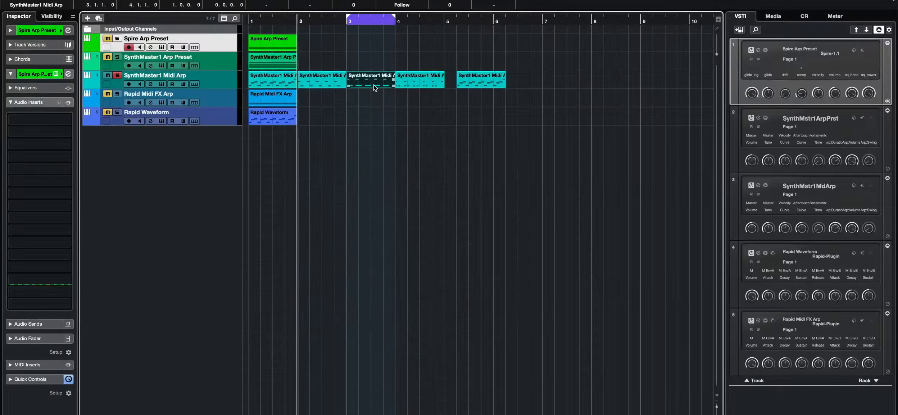
- Open the third Midi Arp part in the key editor and try moving its last C3 note up, then undo it
{"action": "double_click", "coordinate": [373, 85]}
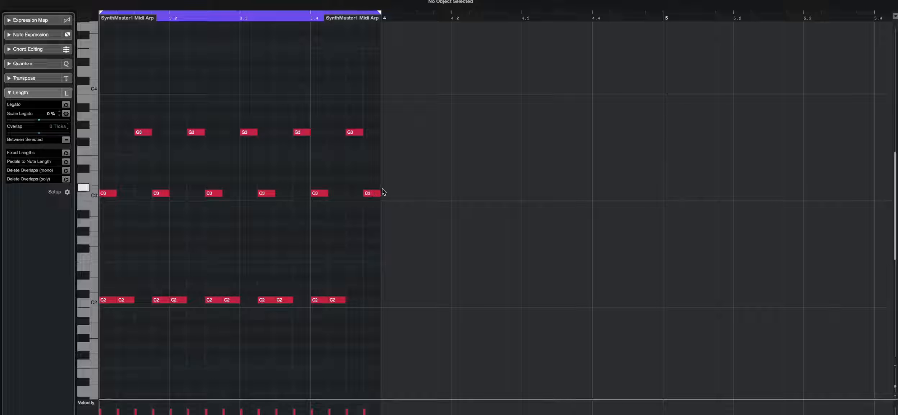
{"action": "left_click_drag", "start_coordinate": [369, 192], "coordinate": [367, 109]}
{"action": "key", "text": "ctrl+z"}
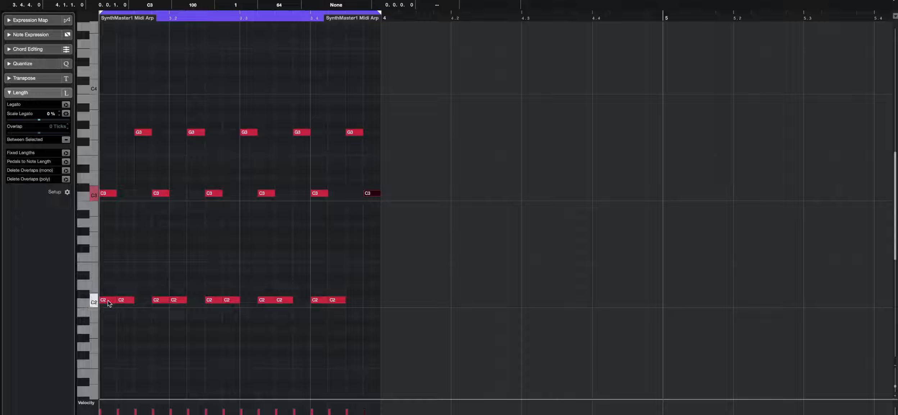
- Select the second C2 note of each pair in the part and play it back
{"action": "left_click", "coordinate": [128, 300]}
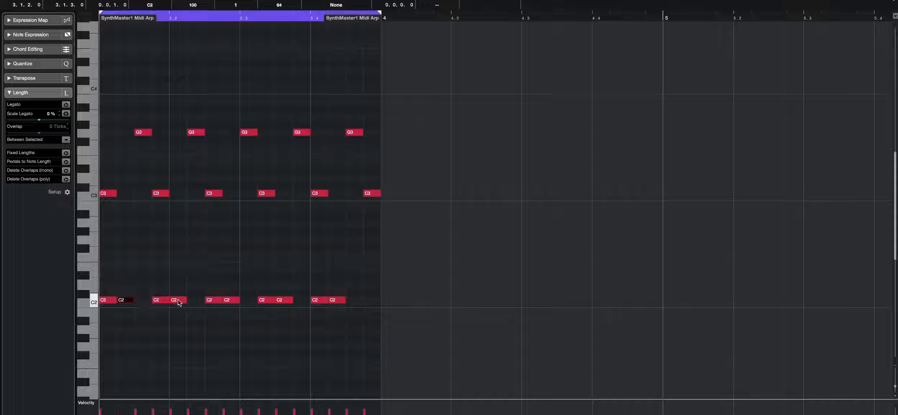
{"action": "left_click", "coordinate": [178, 300], "text": "shift"}
{"action": "left_click", "coordinate": [233, 302], "text": "shift"}
{"action": "left_click", "coordinate": [287, 300], "text": "shift"}
{"action": "left_click", "coordinate": [338, 301], "text": "shift"}
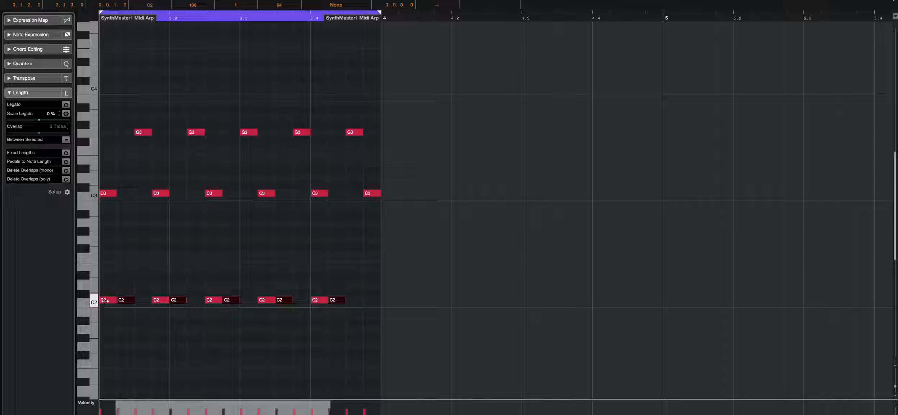
{"action": "left_click", "coordinate": [143, 275]}
{"action": "key", "text": "space"}
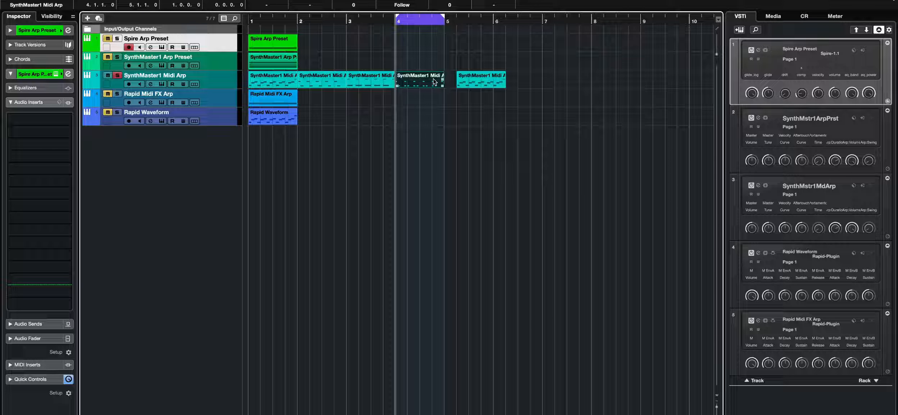
- Open the fourth Midi Arp part, play it, and move the two middle C4 notes up to F4
{"action": "double_click", "coordinate": [434, 82]}
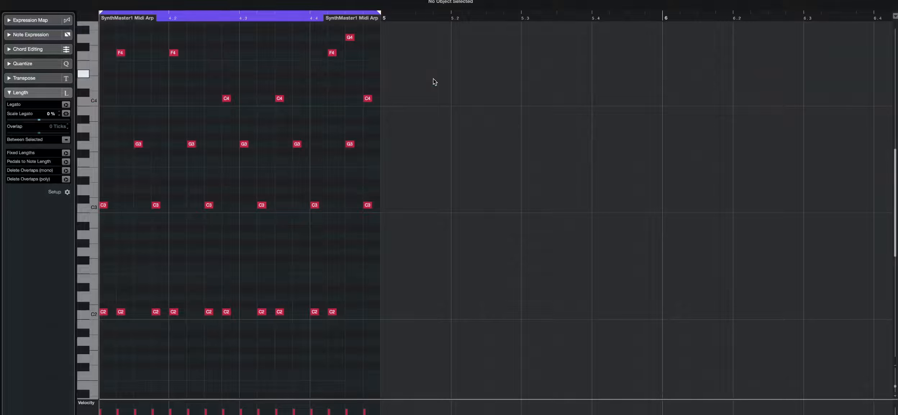
{"action": "scroll", "coordinate": [434, 78], "scroll_direction": "right", "scroll_amount": 5}
{"action": "left_click_drag", "start_coordinate": [146, 57], "coordinate": [86, 61]}
{"action": "scroll", "coordinate": [377, 16], "scroll_direction": "up", "scroll_amount": 1}
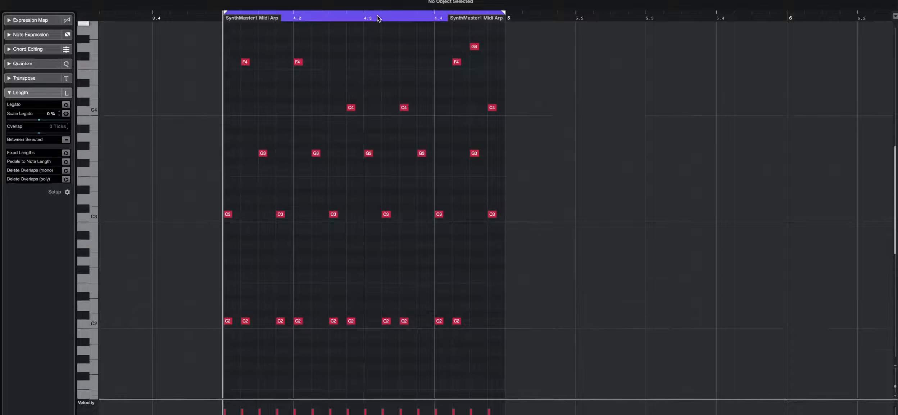
{"action": "scroll", "coordinate": [377, 18], "scroll_direction": "up", "scroll_amount": 3}
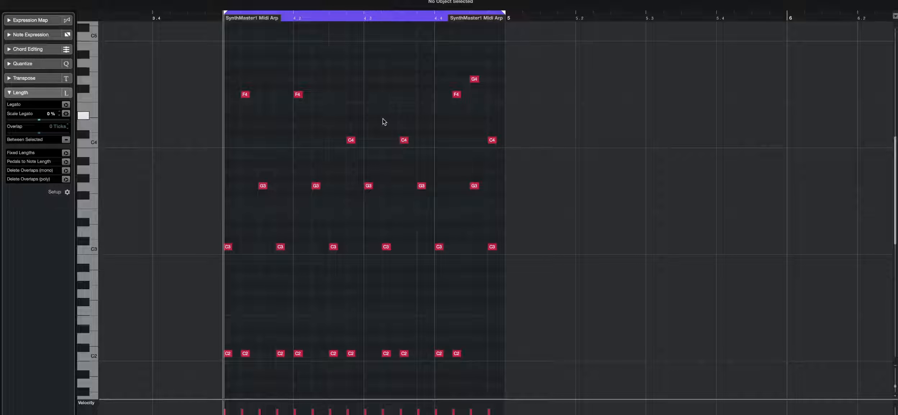
{"action": "key", "text": "space"}
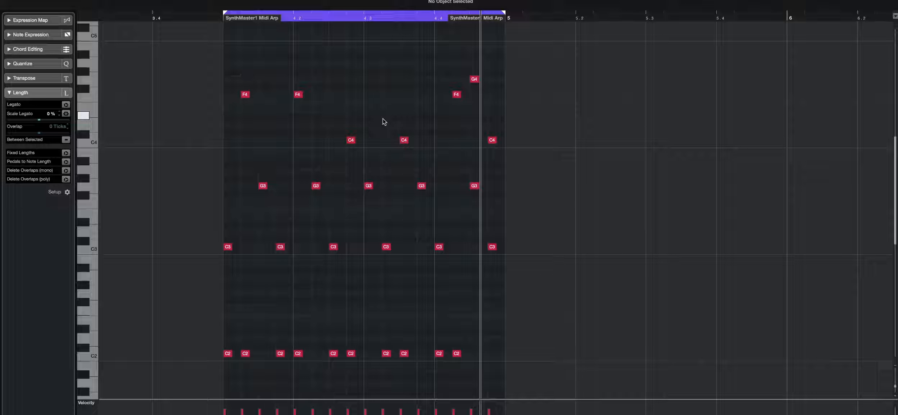
{"action": "left_click_drag", "start_coordinate": [425, 133], "coordinate": [350, 90]}
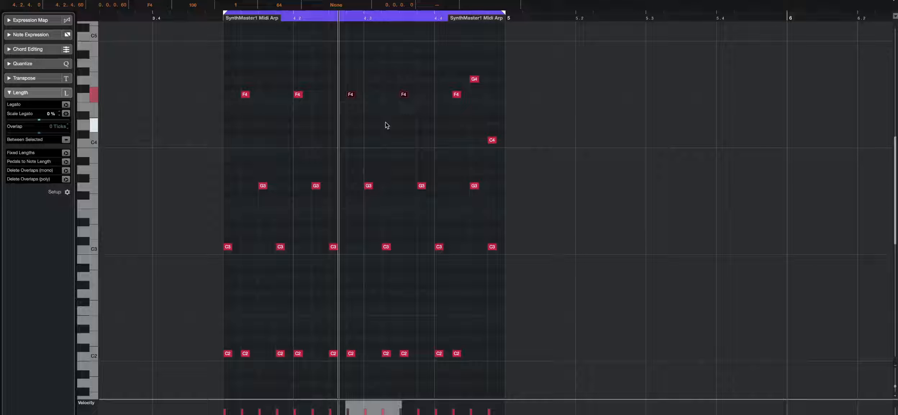
- Transpose all notes of the part down one octave and play it back
{"action": "key", "text": "super+a"}
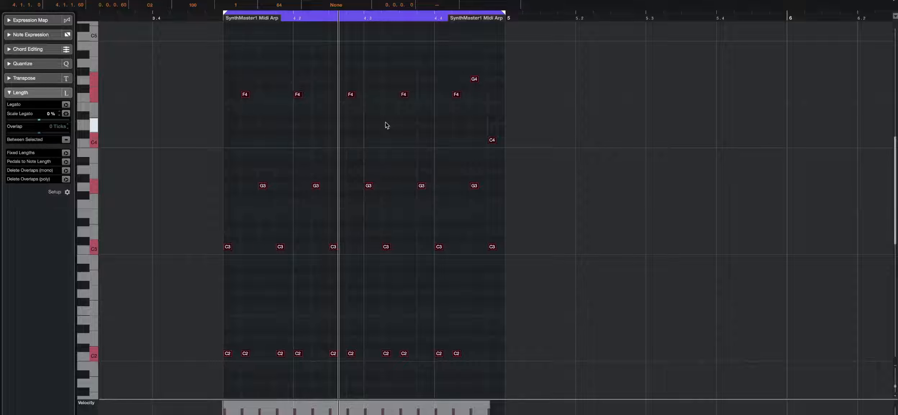
{"action": "key", "text": "shift+Down"}
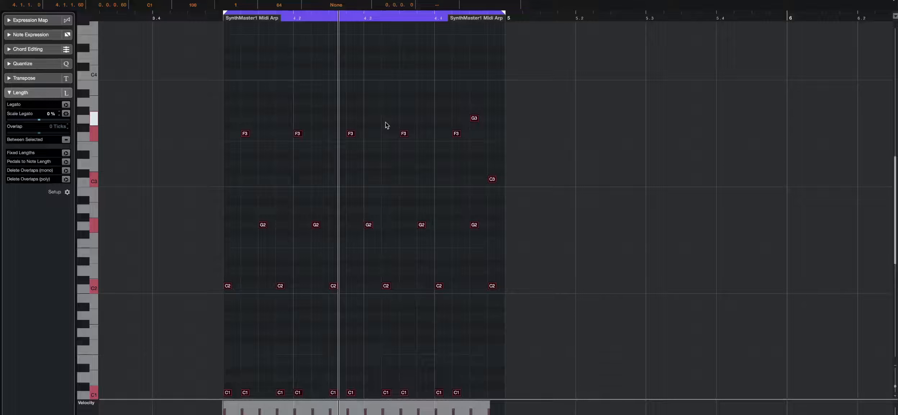
{"action": "key", "text": "space"}
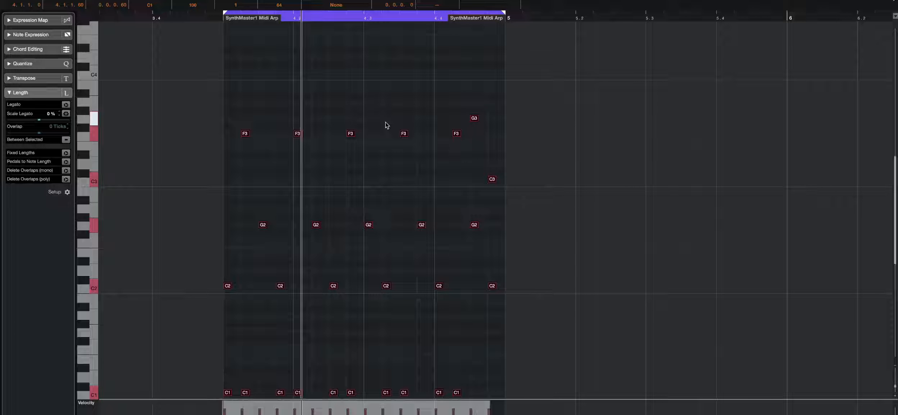
- Try copying the C2 notes up to E2 and slightly later past the part boundary, then undo it
{"action": "scroll", "coordinate": [528, 166], "scroll_direction": "down", "scroll_amount": 2}
{"action": "left_click", "coordinate": [528, 166]}
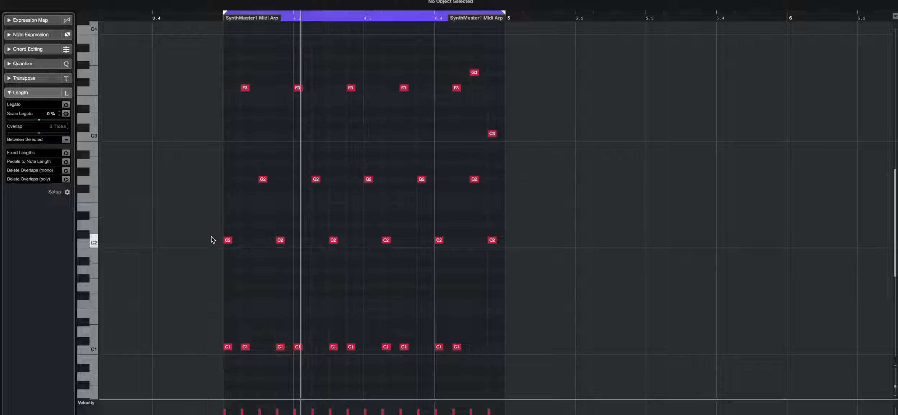
{"action": "left_click_drag", "start_coordinate": [212, 231], "coordinate": [605, 273]}
{"action": "left_click_drag", "start_coordinate": [559, 173], "coordinate": [612, 249]}
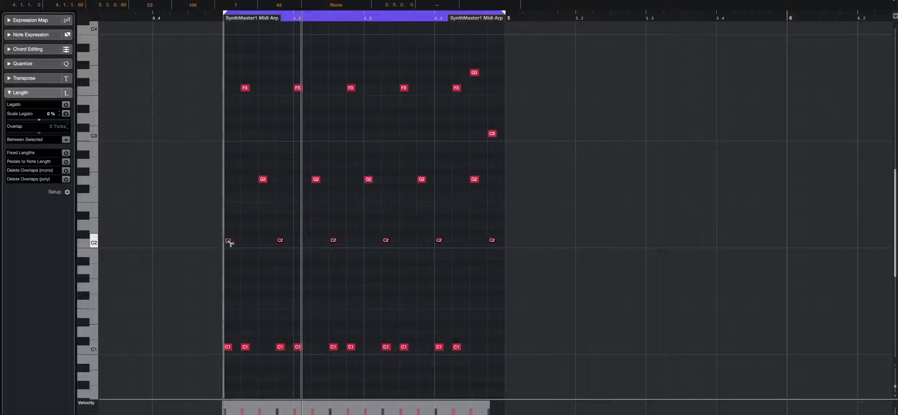
{"action": "left_click_drag", "start_coordinate": [229, 242], "coordinate": [249, 246]}
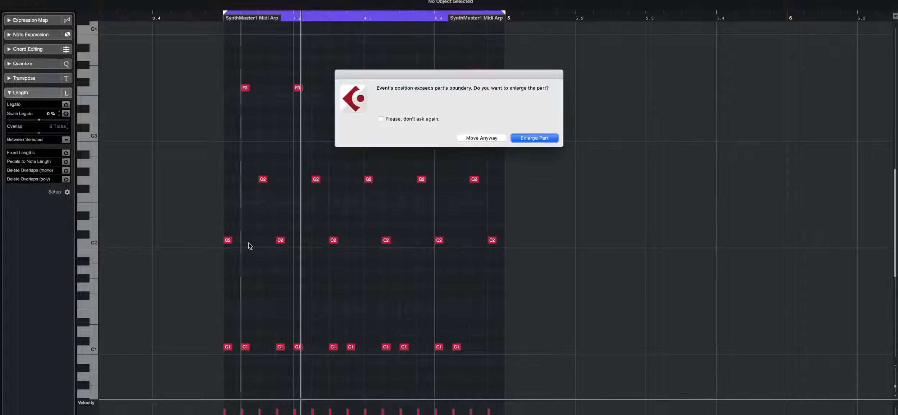
{"action": "left_click", "coordinate": [475, 138]}
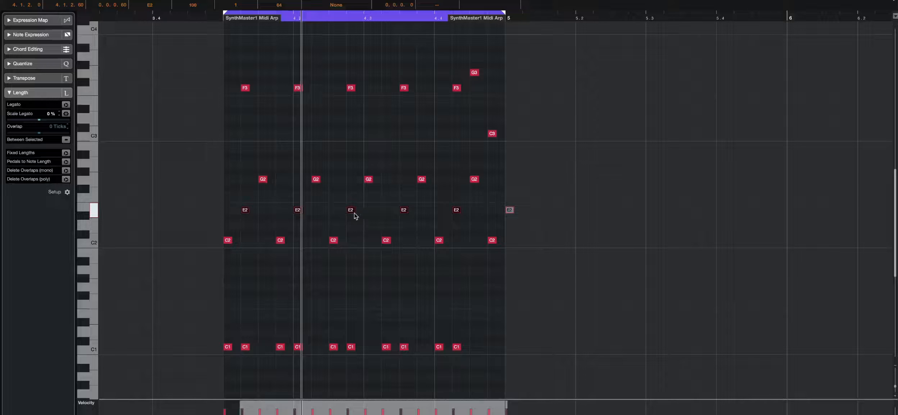
{"action": "left_click_drag", "start_coordinate": [543, 165], "coordinate": [177, 277]}
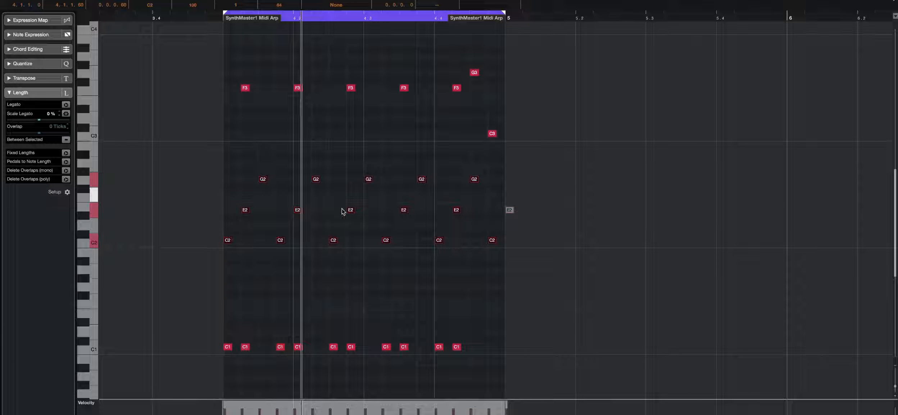
{"action": "key", "text": "ctrl+z"}
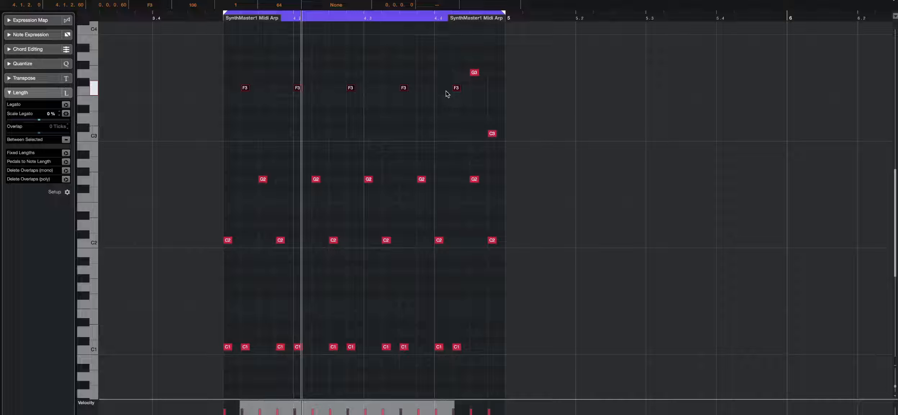
- Move the F3 notes down to E3 and play the part
{"action": "left_click_drag", "start_coordinate": [246, 88], "coordinate": [247, 100]}
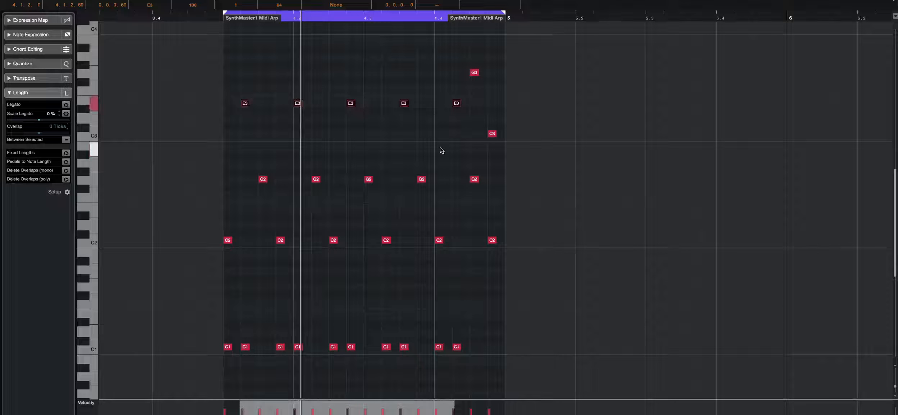
{"action": "key", "text": "space"}
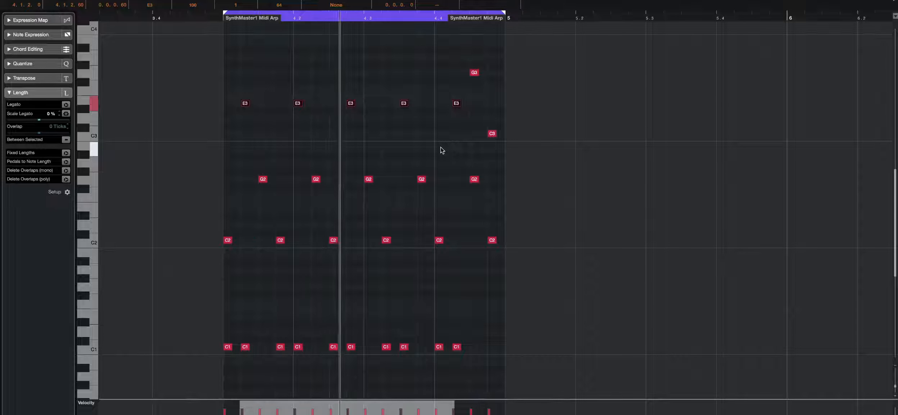
- Try transposing the E3 notes down an octave and back up again
{"action": "left_click_drag", "start_coordinate": [476, 87], "coordinate": [222, 110]}
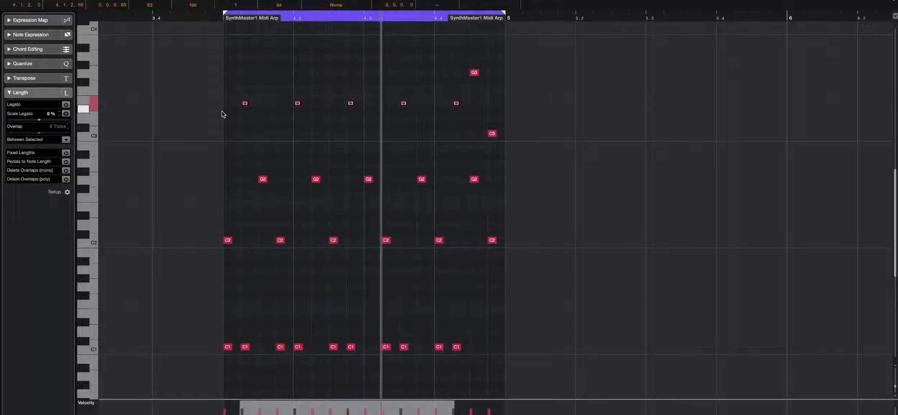
{"action": "key", "text": "shift+Down"}
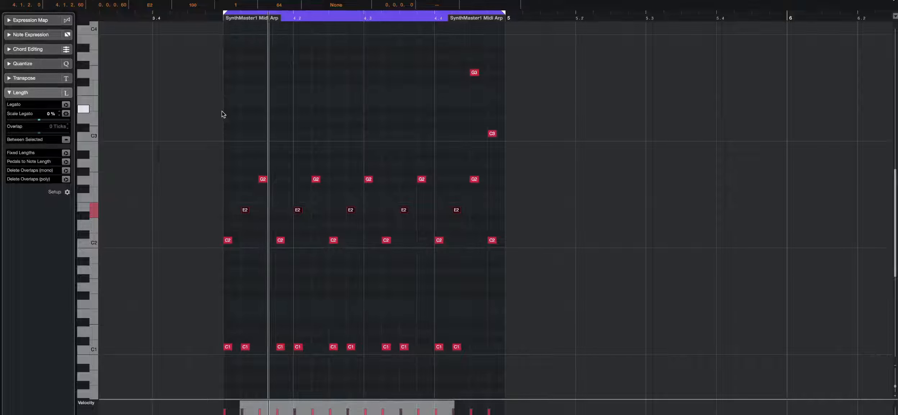
{"action": "key", "text": "shift+Up"}
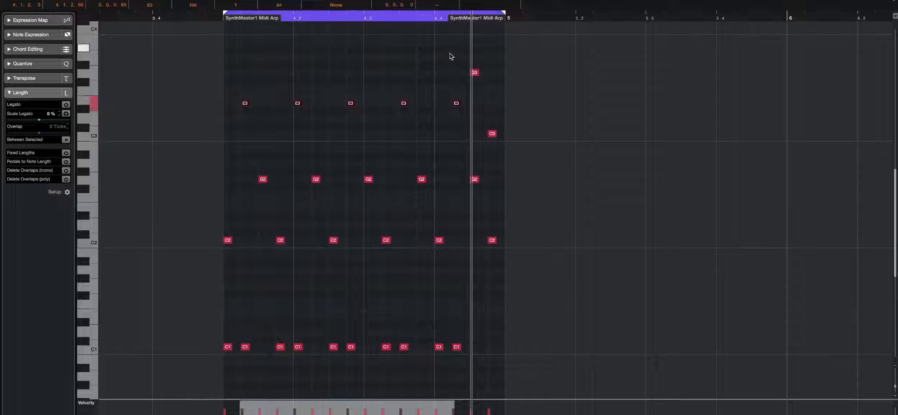
- Close the editor, set the locators to the fifth SynthMaster1 Midi Arp part and open it in the editor
{"action": "left_click", "coordinate": [456, 62]}
{"action": "left_click_drag", "start_coordinate": [503, 151], "coordinate": [504, 155]}
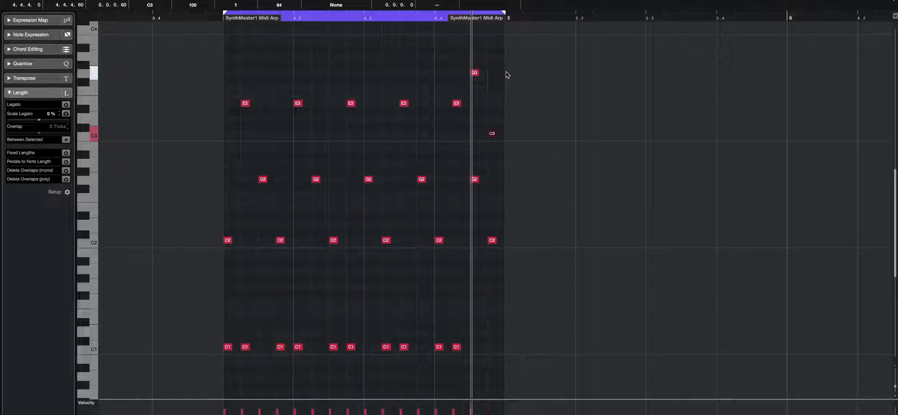
{"action": "key", "text": "Return"}
{"action": "left_click", "coordinate": [492, 82]}
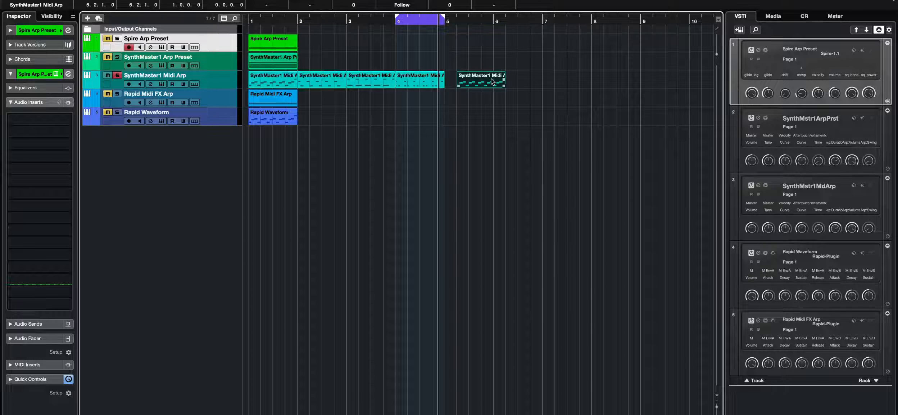
{"action": "key", "text": "p"}
{"action": "key", "text": "Return"}
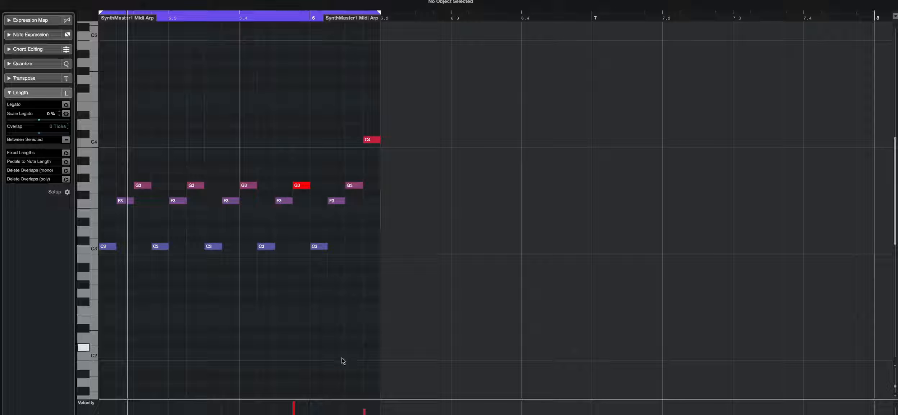
- Open the SynthMaster One instrument of the SynthMaster1 Midi Arp track to inspect its settings
{"action": "left_click_drag", "start_coordinate": [341, 396], "coordinate": [343, 299]}
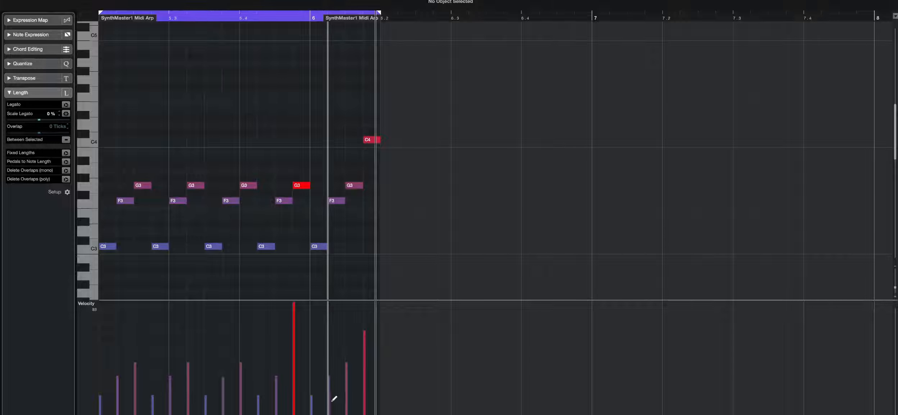
{"action": "key", "text": "Return"}
{"action": "left_click", "coordinate": [144, 75]}
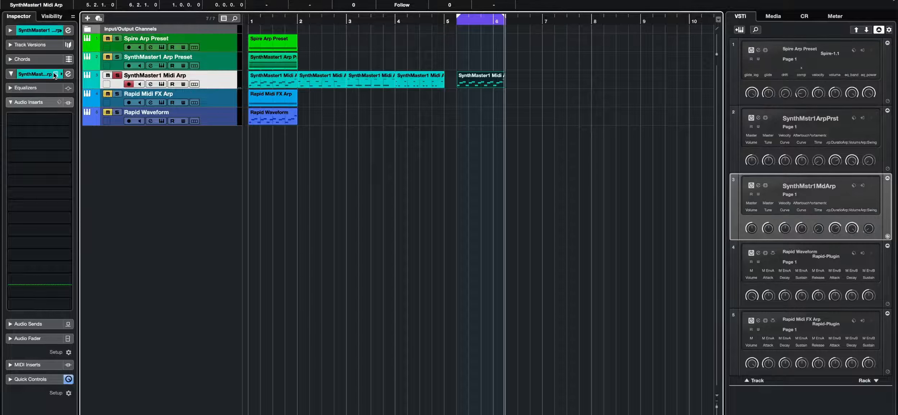
{"action": "left_click", "coordinate": [55, 74]}
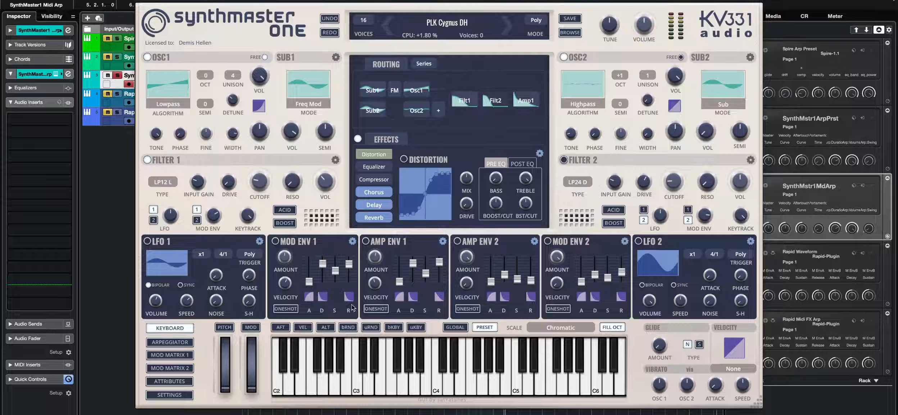
{"action": "left_click", "coordinate": [163, 355]}
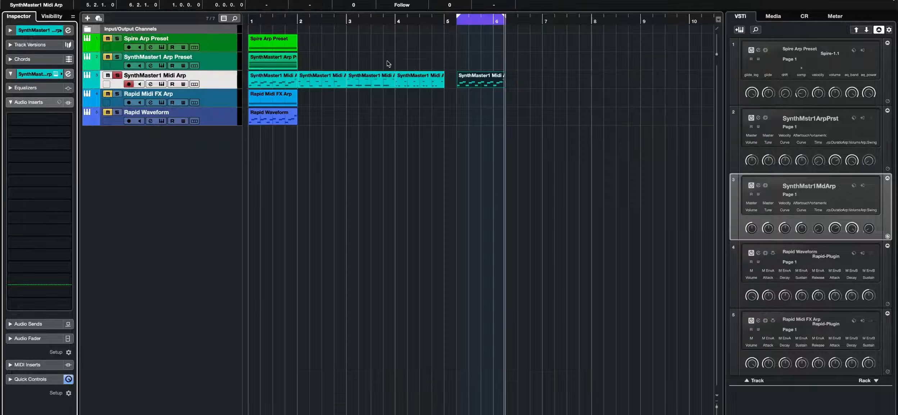
- Reopen the fifth part, lower the velocity of the highlighted G3 and C4 notes, and play it back
{"action": "double_click", "coordinate": [475, 79]}
{"action": "left_click_drag", "start_coordinate": [420, 101], "coordinate": [354, 160]}
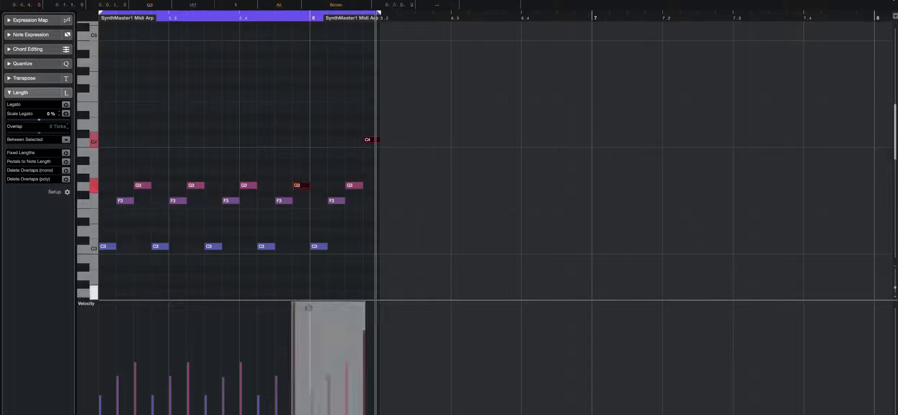
{"action": "left_click_drag", "start_coordinate": [329, 304], "coordinate": [326, 342]}
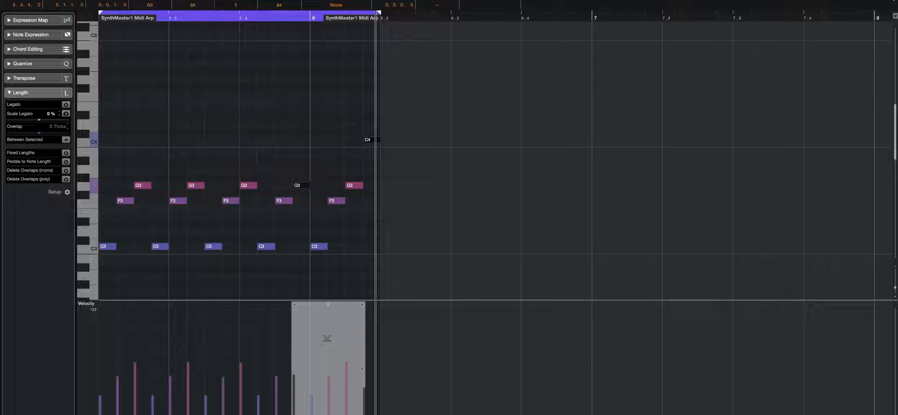
{"action": "key", "text": "space"}
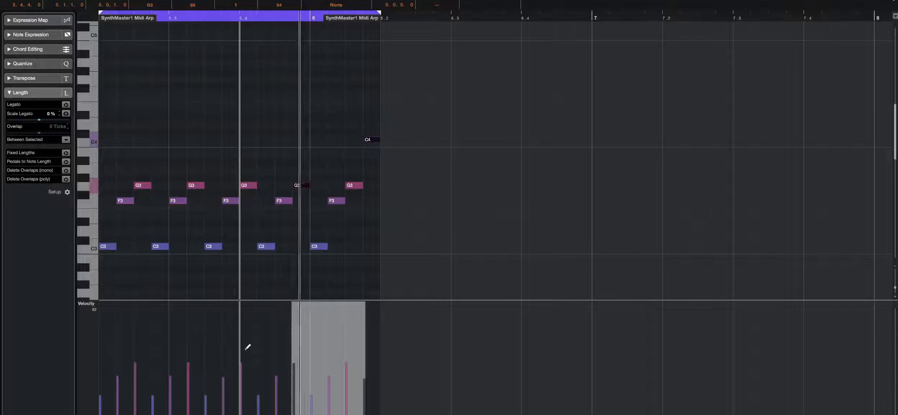
{"action": "left_click", "coordinate": [275, 172]}
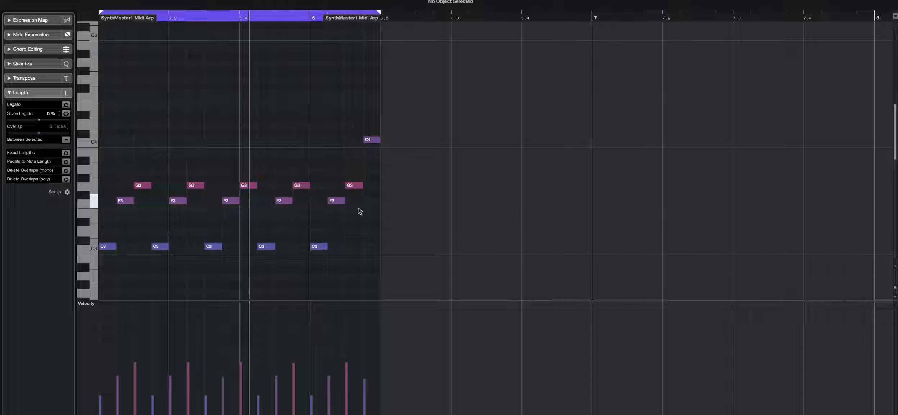
- Select all C3 notes in the part, raise their velocity, and play the part
{"action": "left_click_drag", "start_coordinate": [319, 236], "coordinate": [88, 253]}
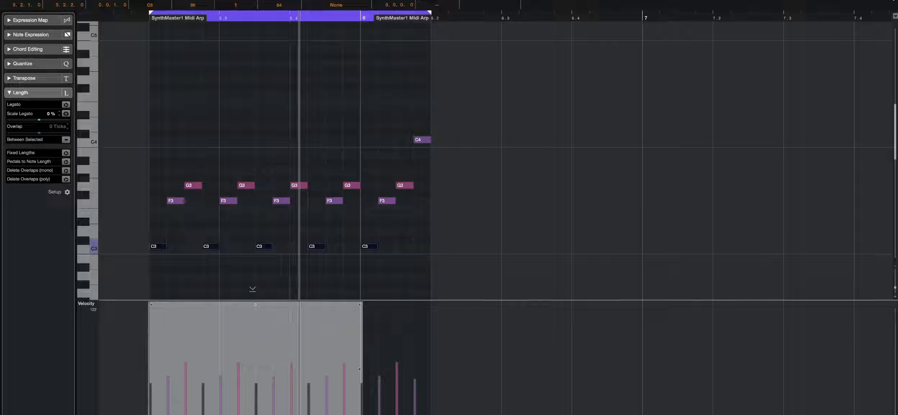
{"action": "left_click_drag", "start_coordinate": [252, 289], "coordinate": [251, 270]}
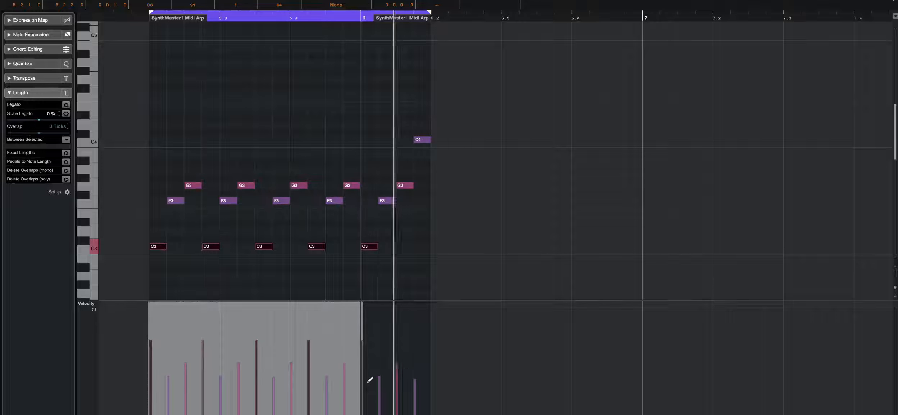
{"action": "mouse_move", "coordinate": [295, 331]}
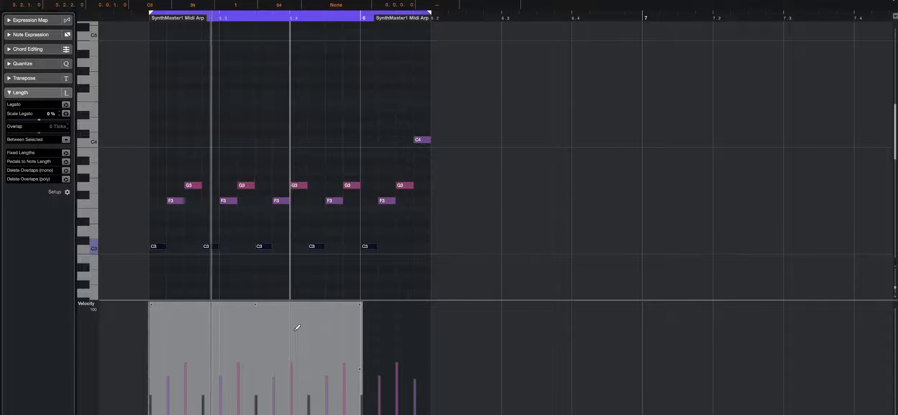
{"action": "left_click_drag", "start_coordinate": [255, 304], "coordinate": [260, 262]}
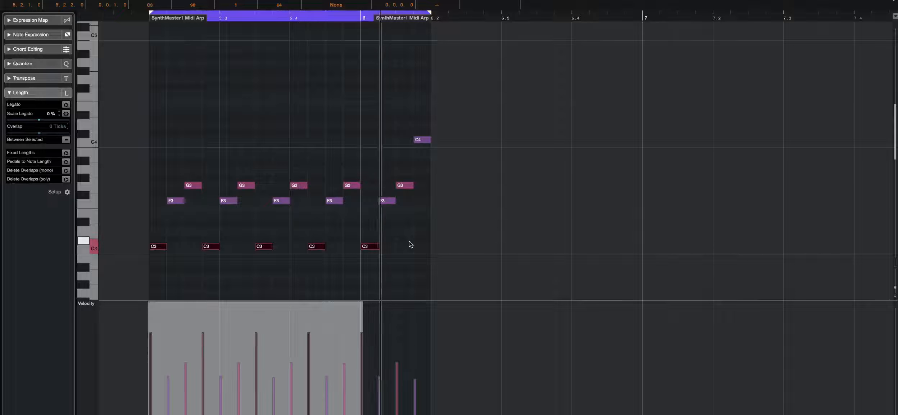
{"action": "key", "text": "space"}
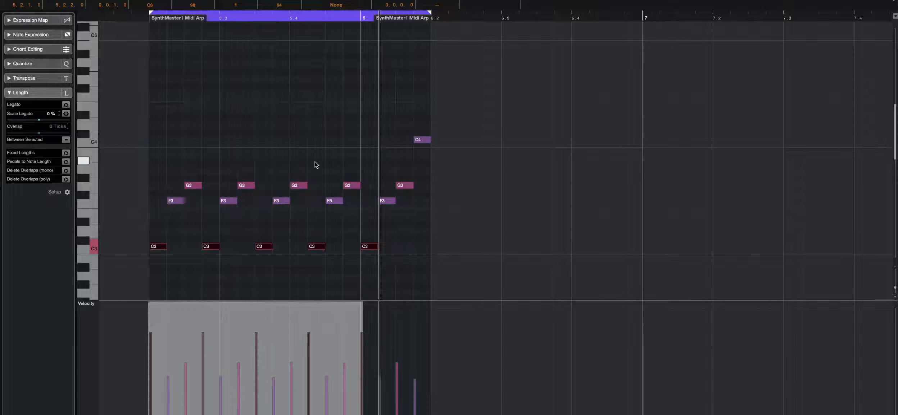
{"action": "left_click", "coordinate": [316, 163]}
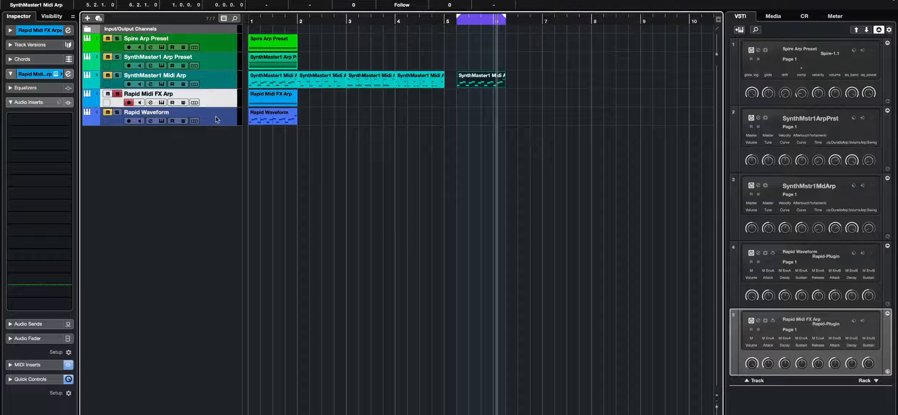
- Select the Rapid Midi FX Arp track and its part, and set the locators to that part
{"action": "left_click", "coordinate": [215, 116]}
{"action": "left_click", "coordinate": [220, 100]}
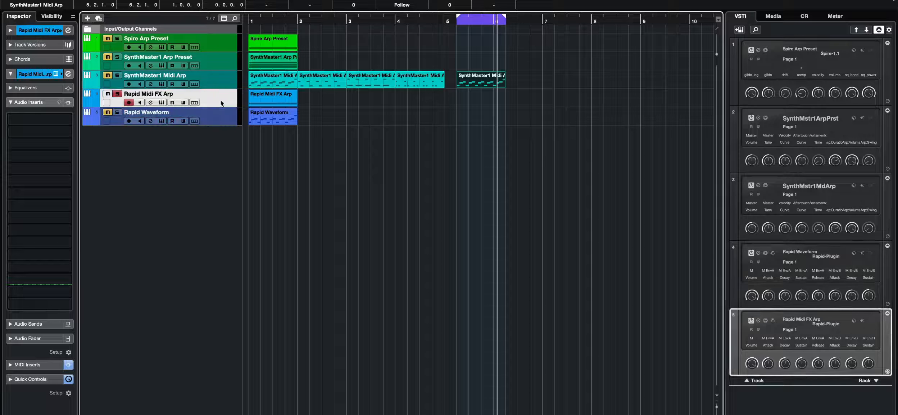
{"action": "left_click", "coordinate": [29, 102]}
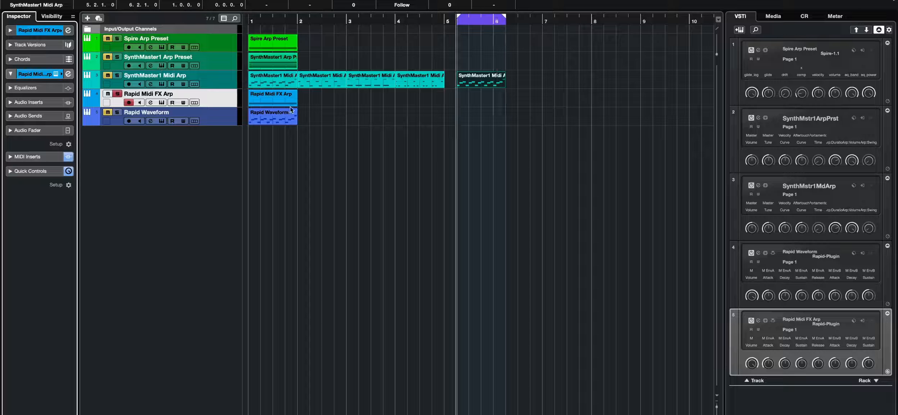
{"action": "left_click", "coordinate": [273, 100]}
{"action": "key", "text": "p"}
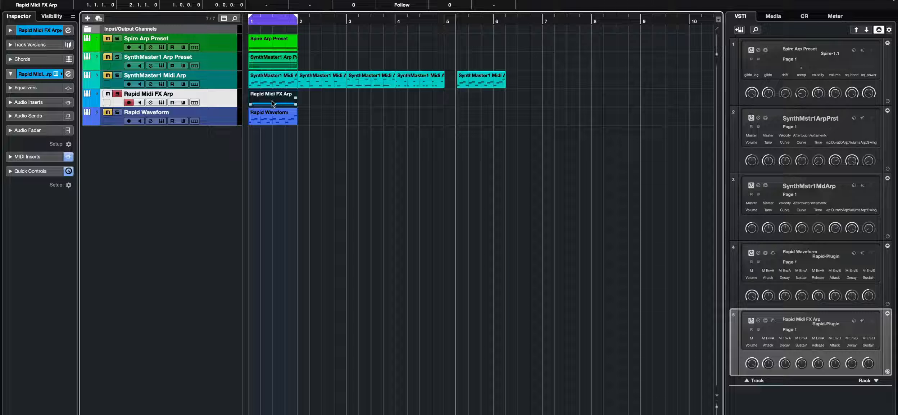
- Inspect the Rapid instrument's Layer 1 arpeggiator settings and the single note in the Rapid Midi FX Arp part
{"action": "left_click", "coordinate": [68, 74]}
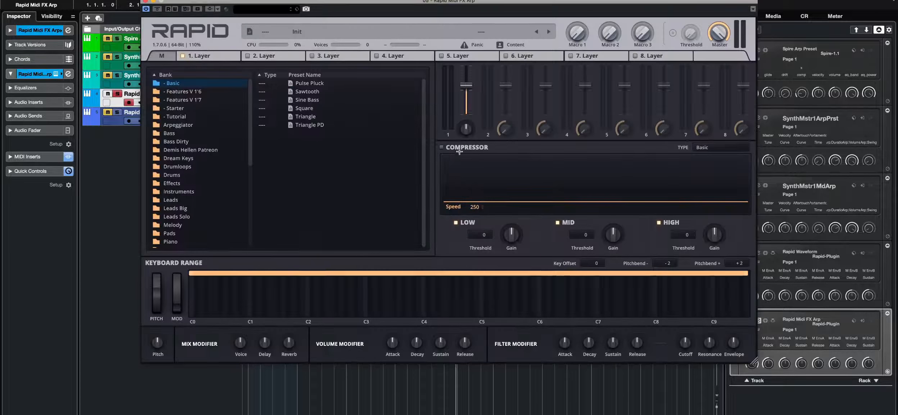
{"action": "left_click", "coordinate": [211, 58]}
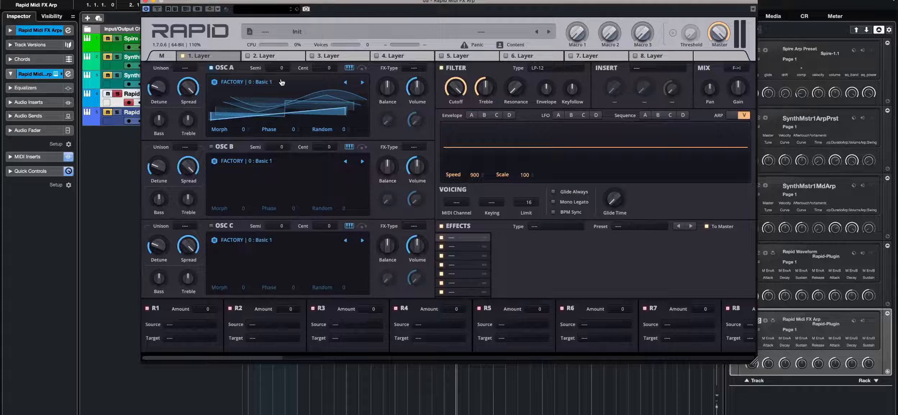
{"action": "left_click", "coordinate": [732, 115]}
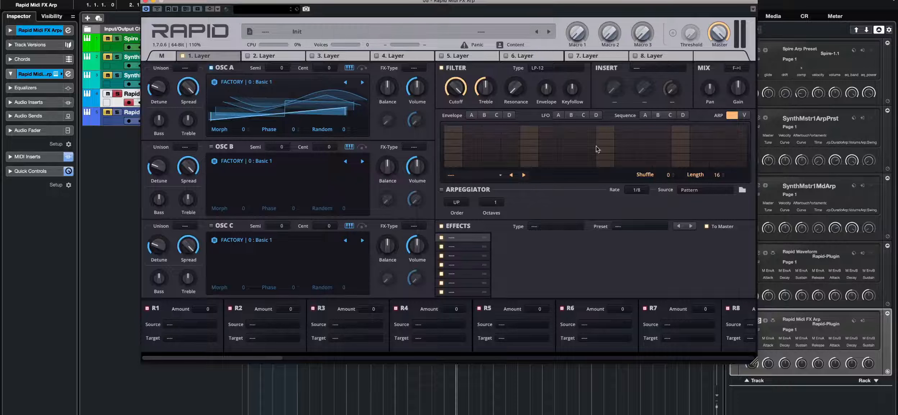
{"action": "key", "text": "super+w"}
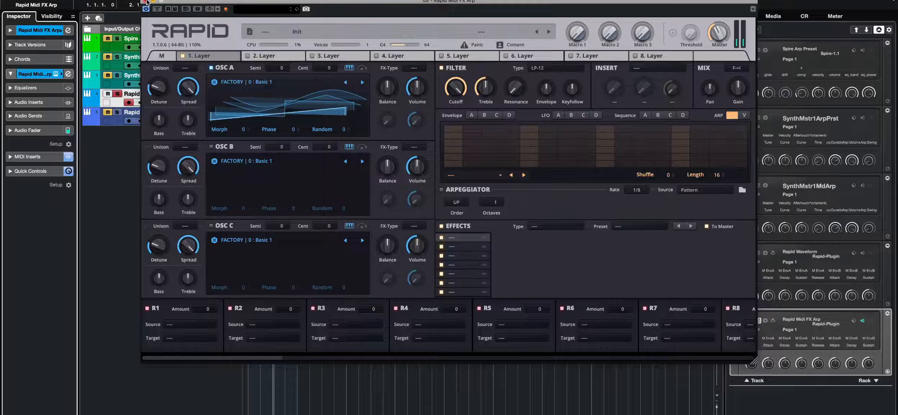
{"action": "key", "text": "super+w"}
{"action": "double_click", "coordinate": [273, 102]}
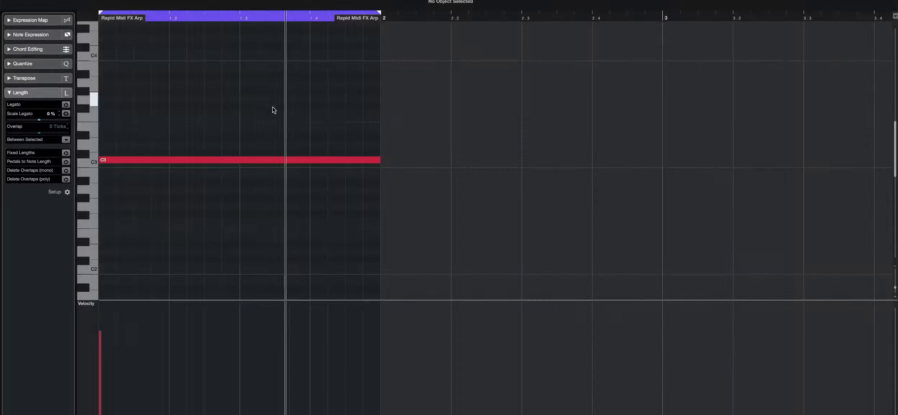
{"action": "key", "text": "super+w"}
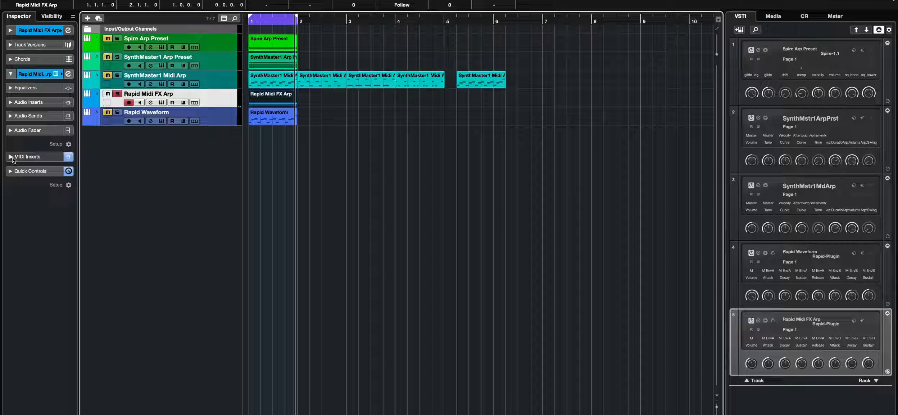
- Add a Quantizer MIDI insert below the StepDesigner on the Rapid Midi FX Arp track
{"action": "left_click", "coordinate": [32, 157]}
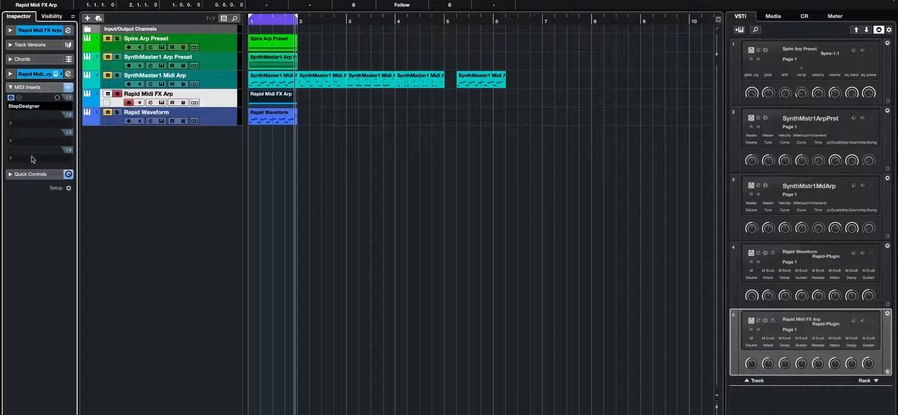
{"action": "left_click", "coordinate": [26, 109]}
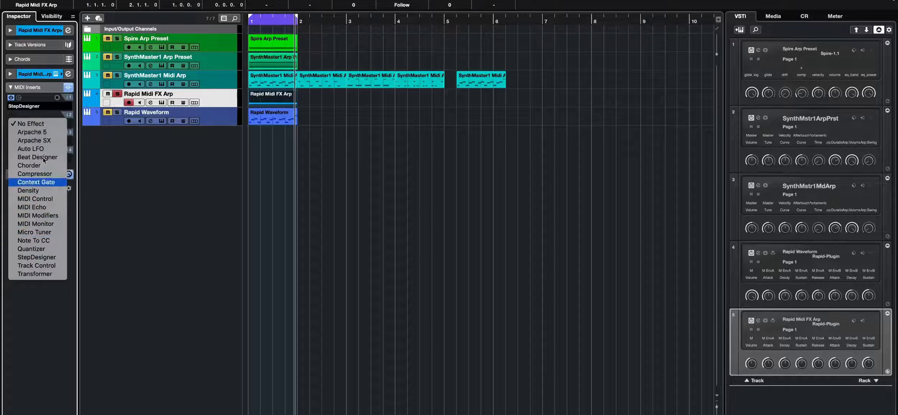
{"action": "left_click", "coordinate": [49, 292]}
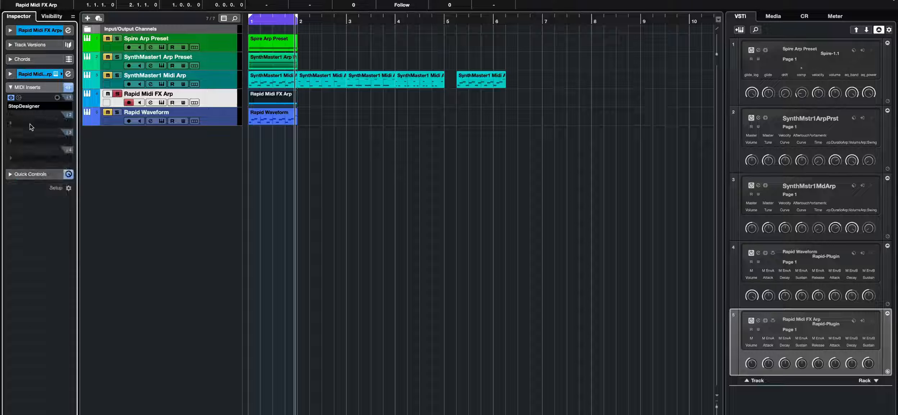
{"action": "left_click", "coordinate": [38, 114]}
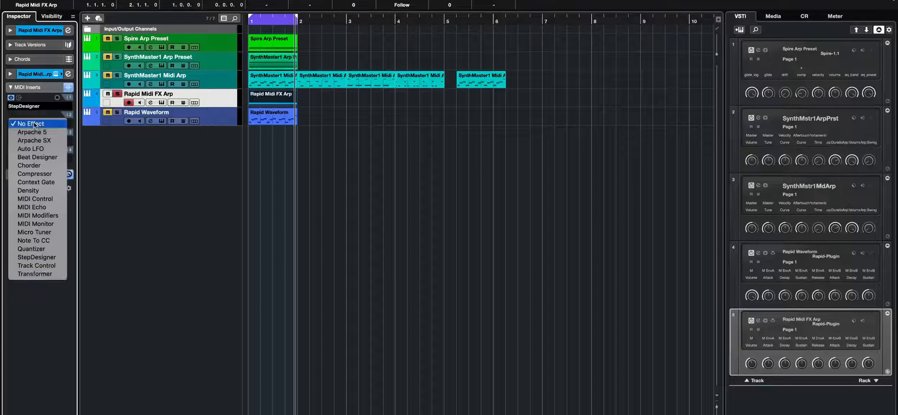
{"action": "left_click", "coordinate": [52, 249]}
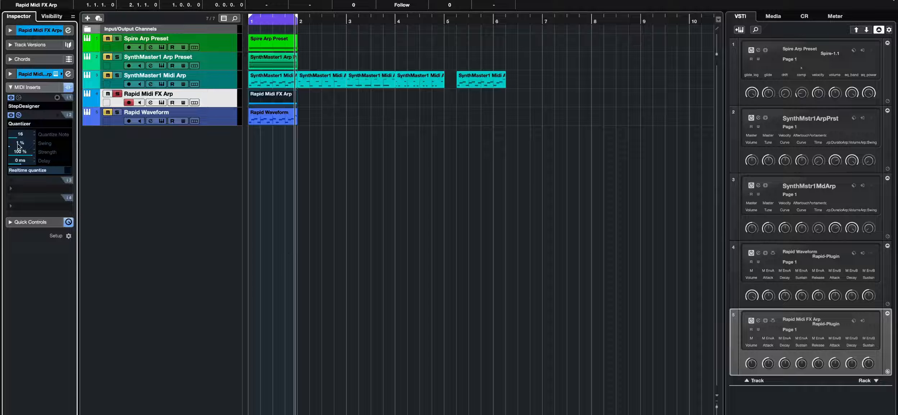
{"action": "mouse_move", "coordinate": [19, 143]}
{"action": "left_mouse_down"}
{"action": "mouse_move", "coordinate": [20, 154]}
{"action": "mouse_move", "coordinate": [46, 154]}
{"action": "mouse_move", "coordinate": [10, 154]}
{"action": "left_mouse_up"}
{"action": "left_click", "coordinate": [12, 115]}
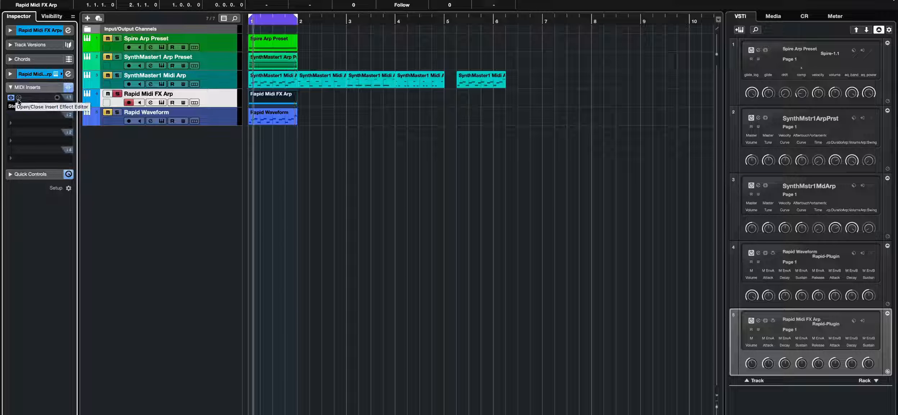
- Open the StepDesigner editor on the Rapid Midi FX Arp track, reposition it, and play from the start
{"action": "left_click", "coordinate": [19, 97]}
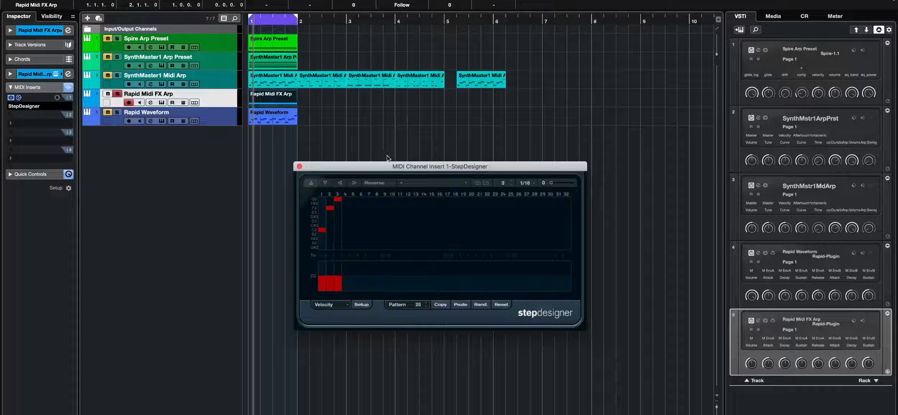
{"action": "left_click_drag", "start_coordinate": [407, 166], "coordinate": [391, 132]}
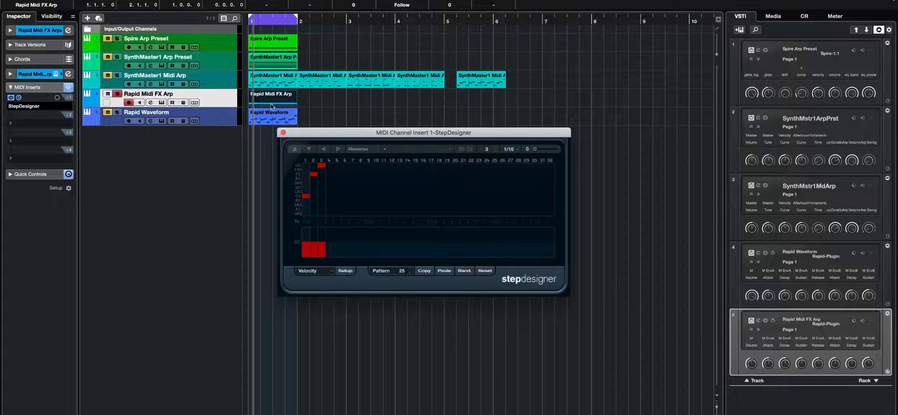
{"action": "key", "text": "KP_Decimal"}
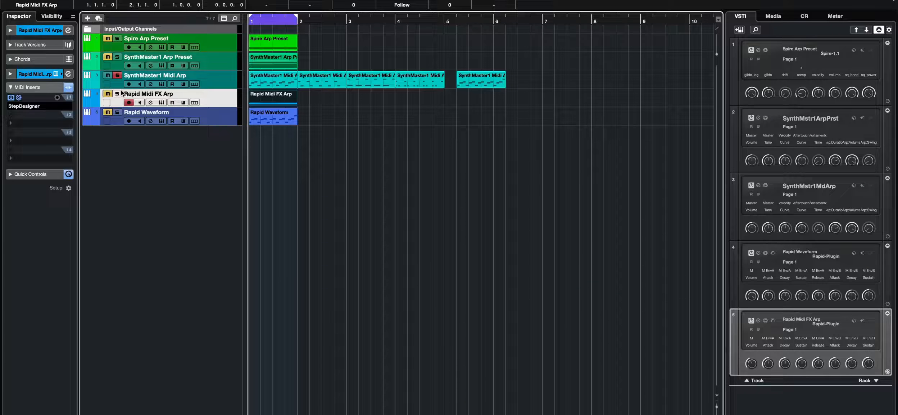
{"action": "key", "text": "space"}
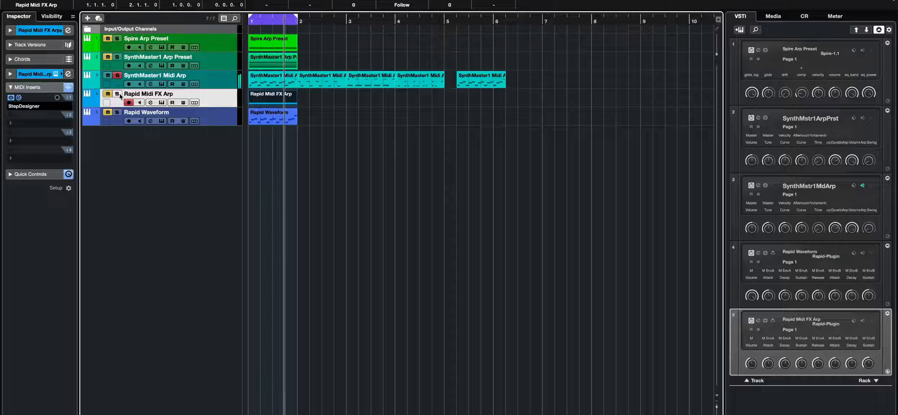
- Reselect the Rapid Midi FX Arp track, reopen its StepDesigner editor, and check the Velocity parameter options
{"action": "left_click", "coordinate": [117, 93]}
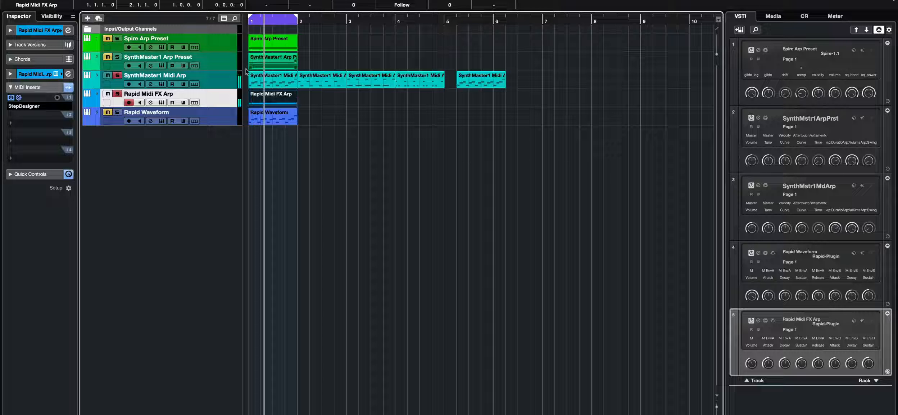
{"action": "left_click", "coordinate": [117, 75]}
{"action": "left_click", "coordinate": [19, 98]}
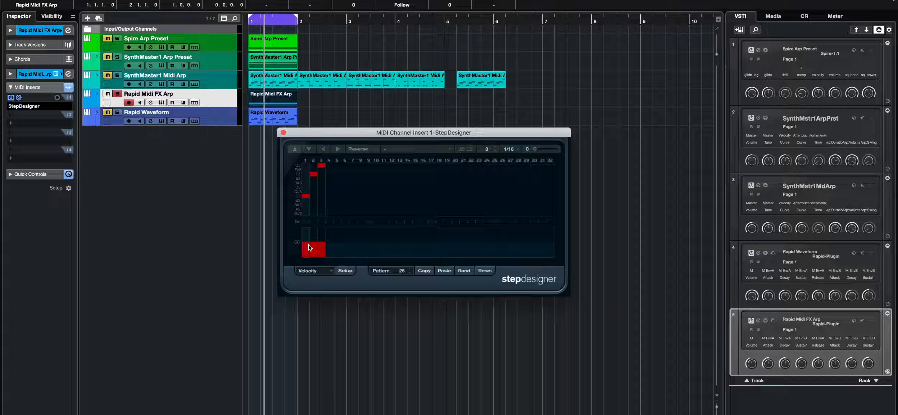
{"action": "left_click", "coordinate": [318, 269]}
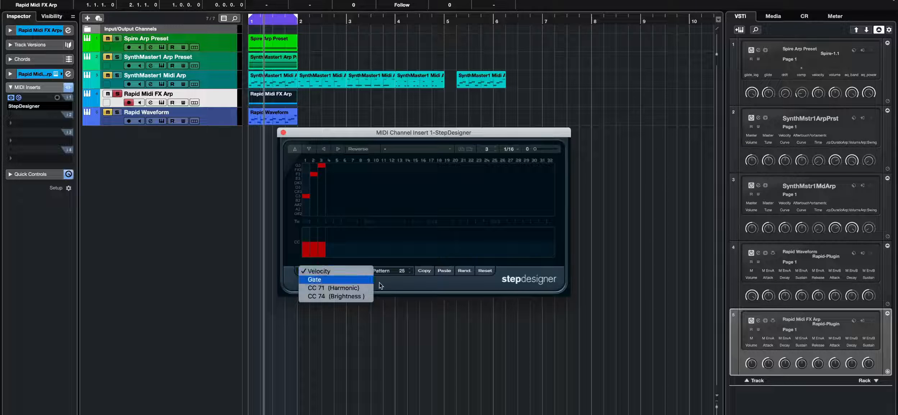
{"action": "left_click", "coordinate": [440, 293]}
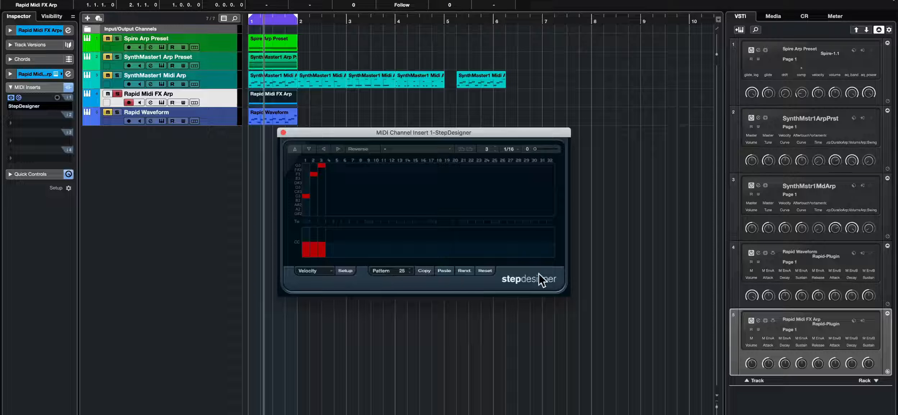
- Try the StepDesigner Reverse option while the pattern plays, then switch it off again
{"action": "left_click", "coordinate": [371, 146]}
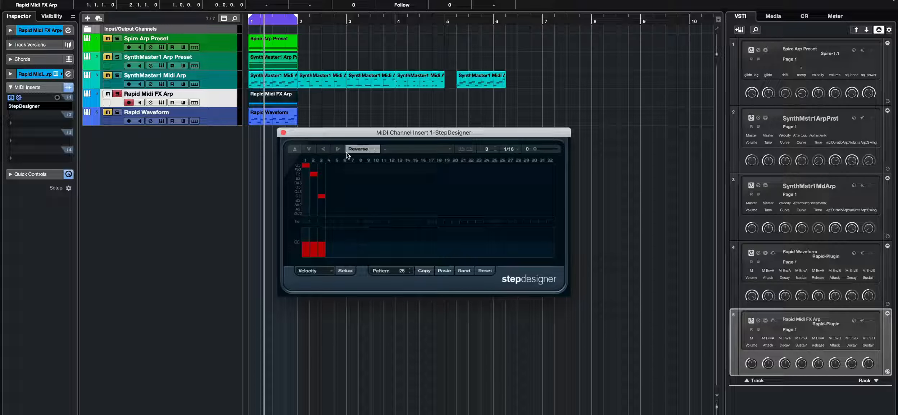
{"action": "key", "text": "comma"}
{"action": "key", "text": "space"}
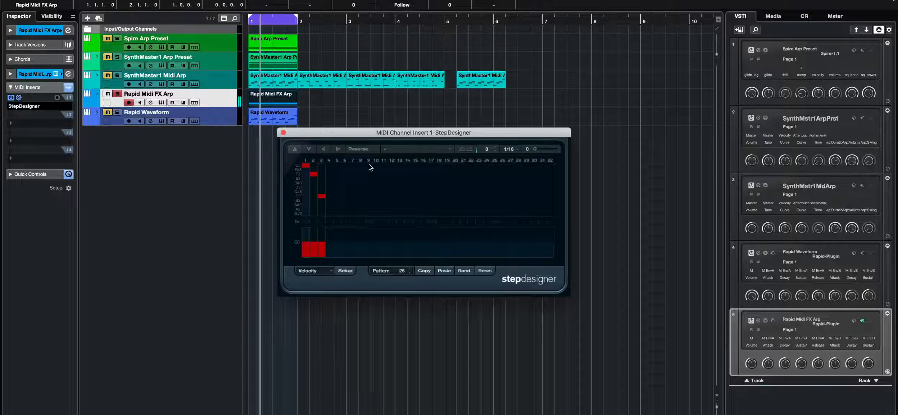
{"action": "left_click", "coordinate": [365, 148]}
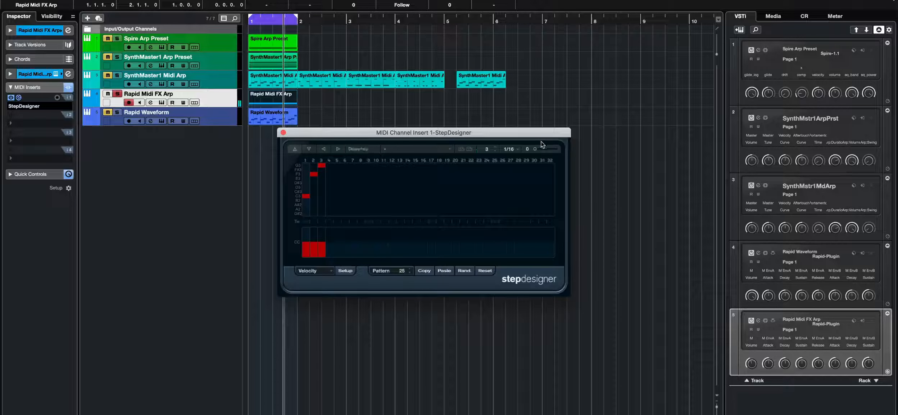
- Extend the StepDesigner pattern to 5 steps and edit the note on step 5
{"action": "left_click", "coordinate": [514, 149]}
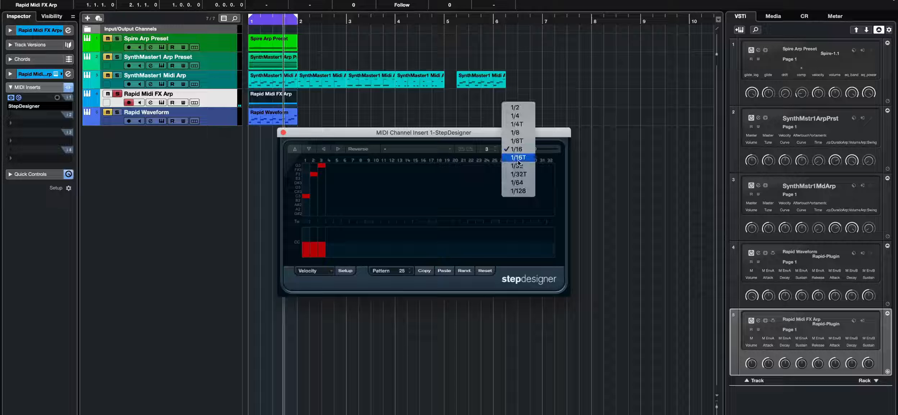
{"action": "left_click", "coordinate": [475, 133]}
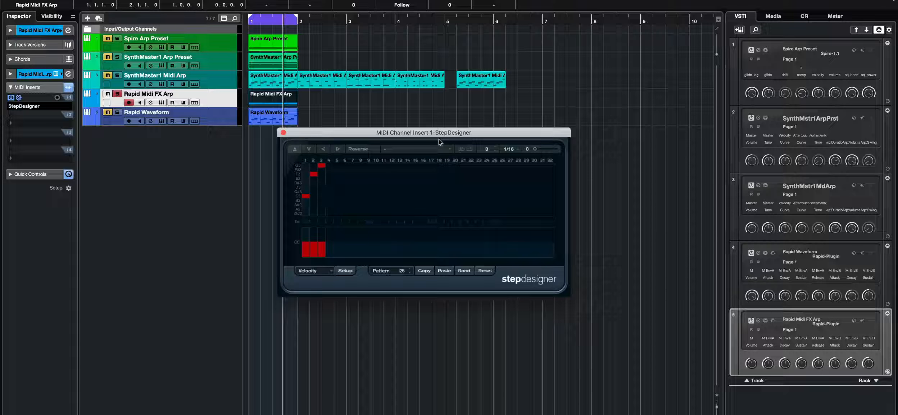
{"action": "left_click_drag", "start_coordinate": [481, 148], "coordinate": [495, 146]}
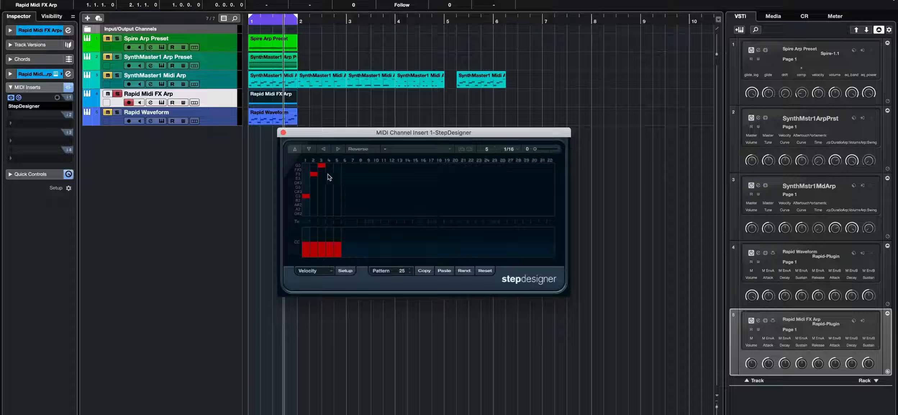
{"action": "left_click", "coordinate": [338, 196]}
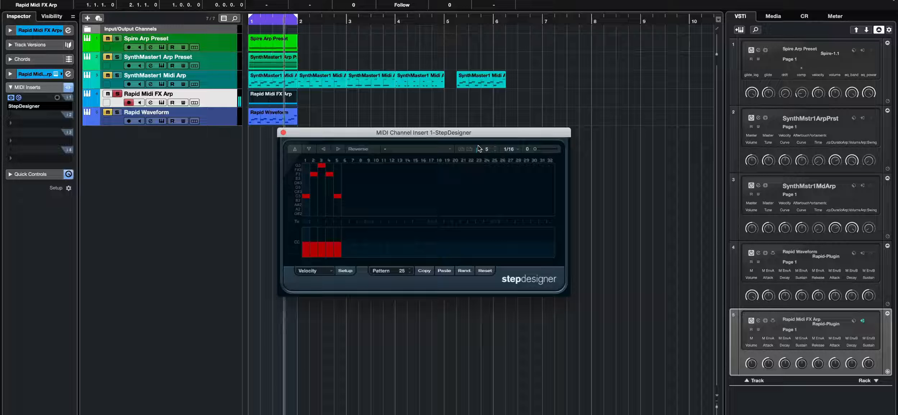
{"action": "left_click", "coordinate": [338, 195]}
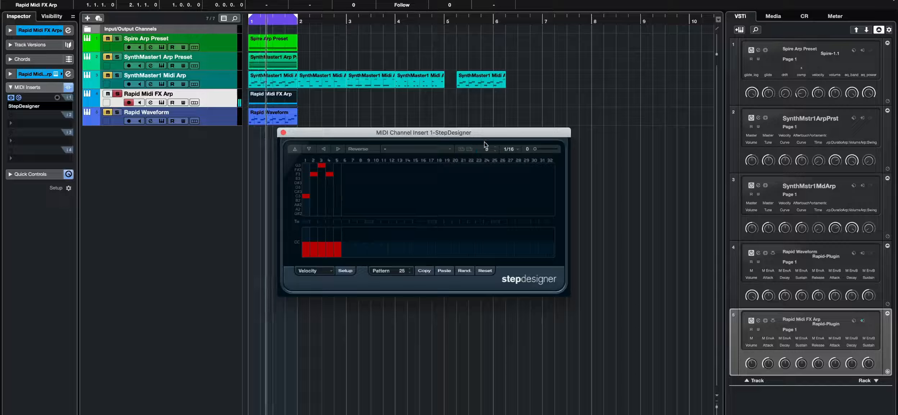
- Load the Up and Up preset pattern in the StepDesigner
{"action": "left_click_drag", "start_coordinate": [485, 142], "coordinate": [484, 151]}
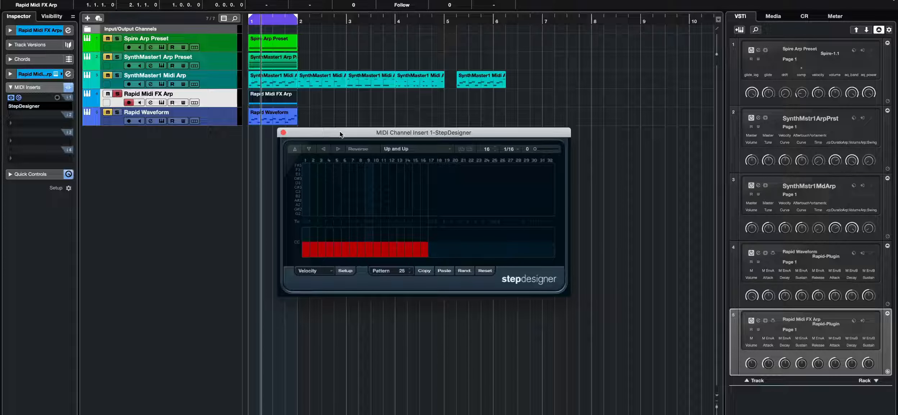
{"action": "left_click", "coordinate": [389, 149]}
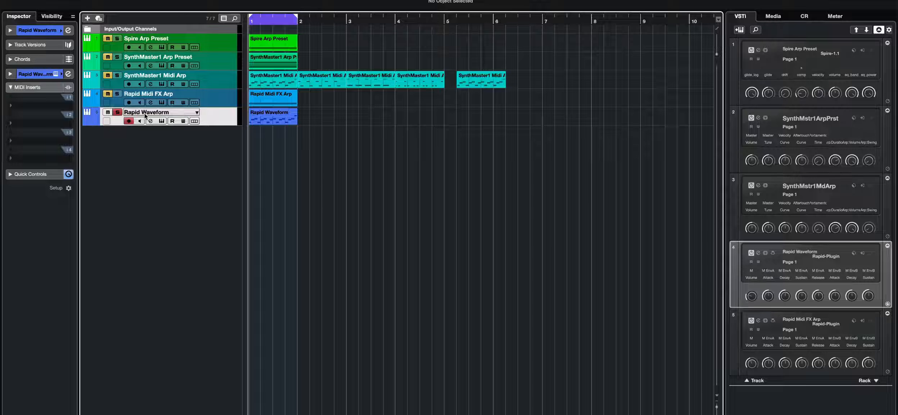
- Open the Rapid Waveform instrument, start playback, and set OSC A's Morph to about 1448
{"action": "left_click", "coordinate": [56, 74]}
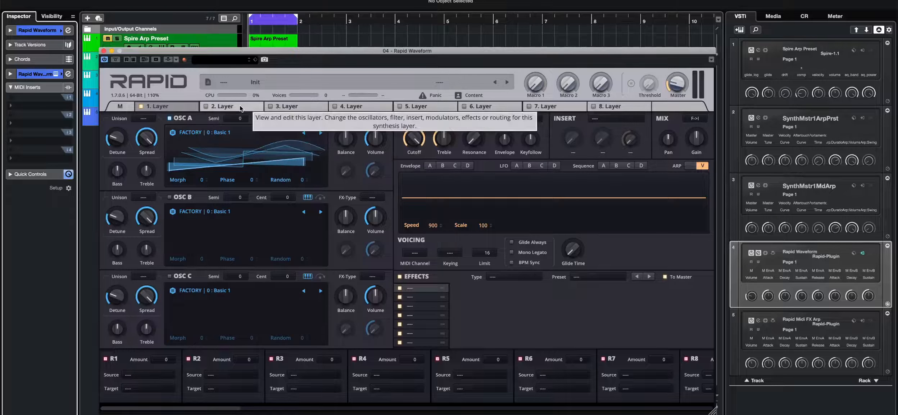
{"action": "key", "text": "space"}
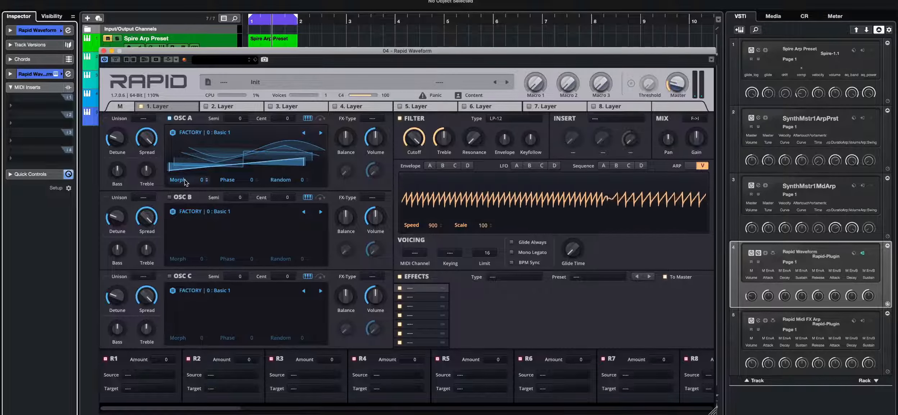
{"action": "left_click_drag", "start_coordinate": [186, 183], "coordinate": [185, 108]}
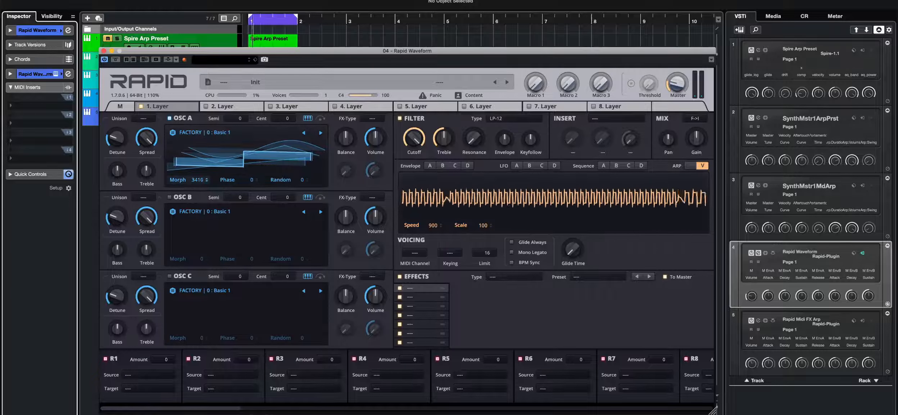
{"action": "left_click_drag", "start_coordinate": [197, 180], "coordinate": [180, 205]}
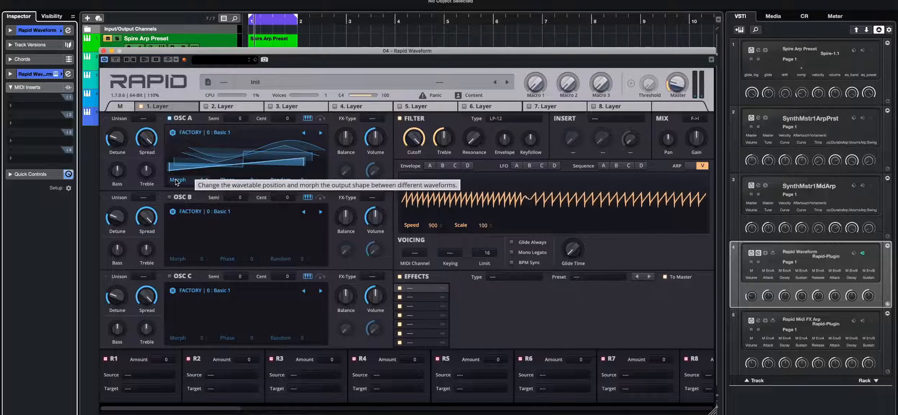
{"action": "mouse_move", "coordinate": [177, 182]}
{"action": "left_mouse_down"}
{"action": "mouse_move", "coordinate": [177, 175]}
{"action": "mouse_move", "coordinate": [176, 183]}
{"action": "left_mouse_up"}
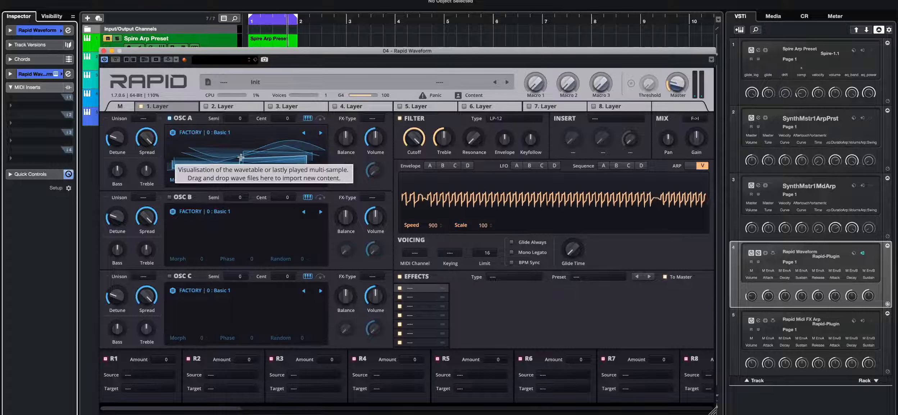
- Try OSC A's Sync Bend A FX-Type with a higher Sync amount, then clear the FX-Type
{"action": "left_click", "coordinate": [376, 121]}
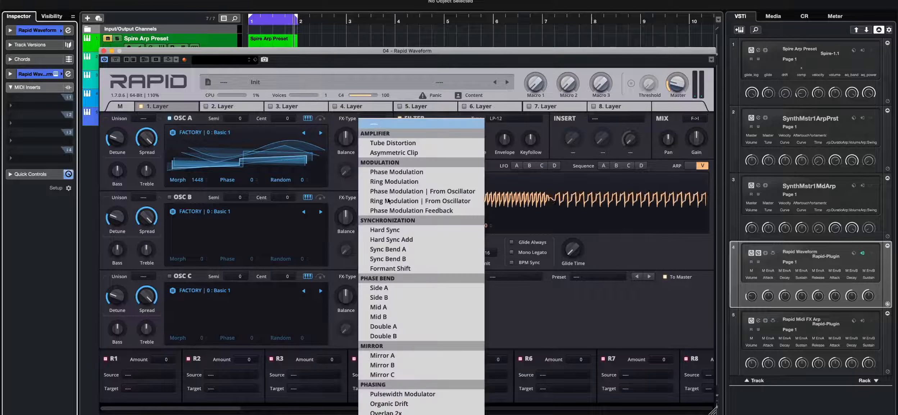
{"action": "left_click", "coordinate": [387, 250]}
{"action": "left_click_drag", "start_coordinate": [345, 171], "coordinate": [346, 159]}
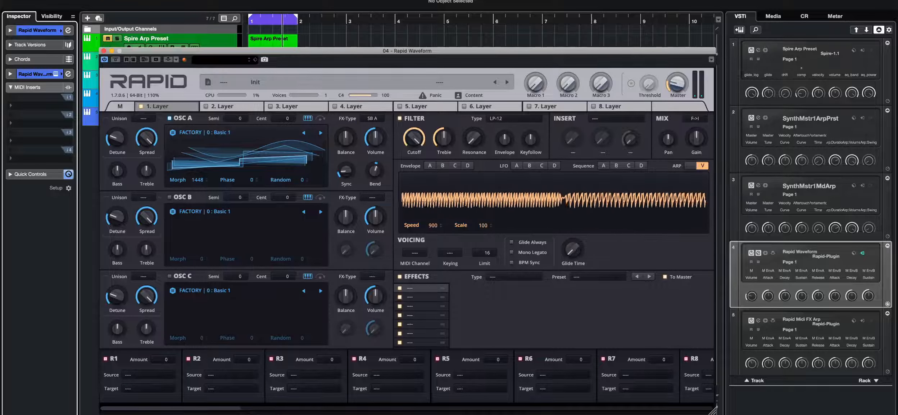
{"action": "left_click", "coordinate": [372, 118]}
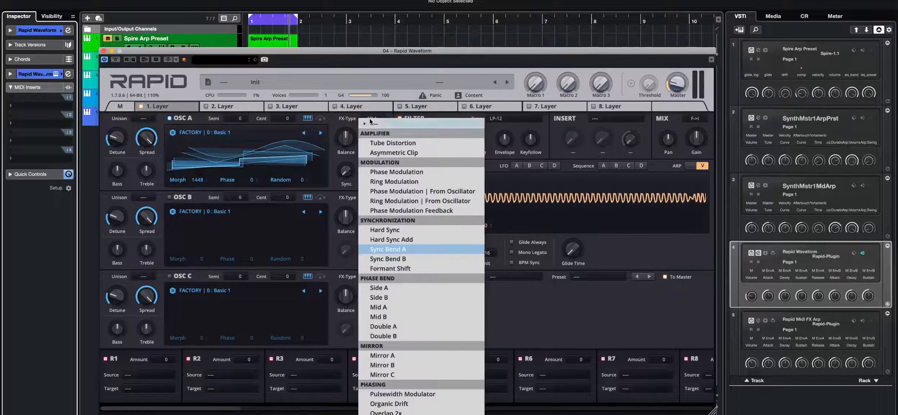
{"action": "left_click", "coordinate": [372, 124]}
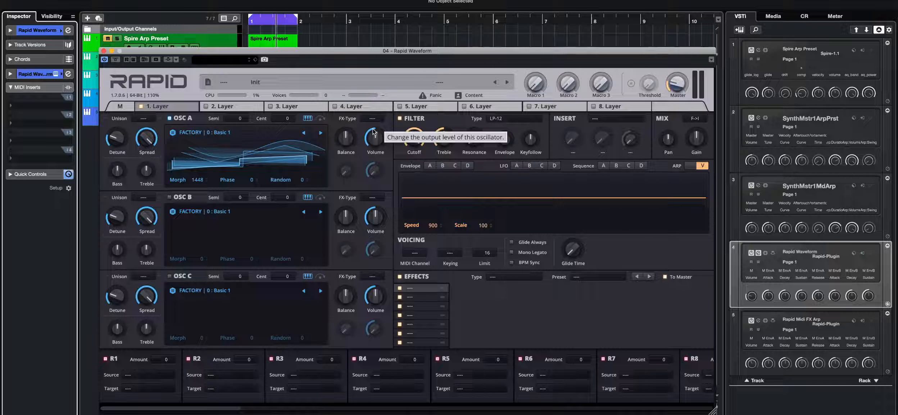
- Lower the filter Cutoff and raise the filter Envelope amount on the LP-12 filter
{"action": "left_click", "coordinate": [431, 166]}
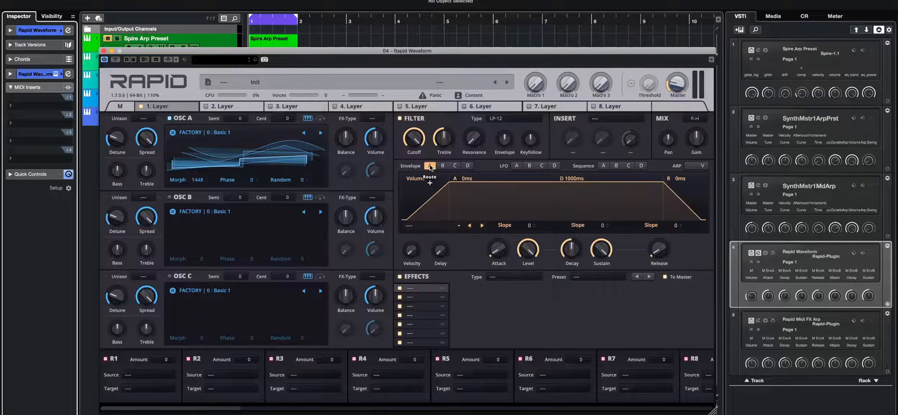
{"action": "left_click", "coordinate": [505, 118]}
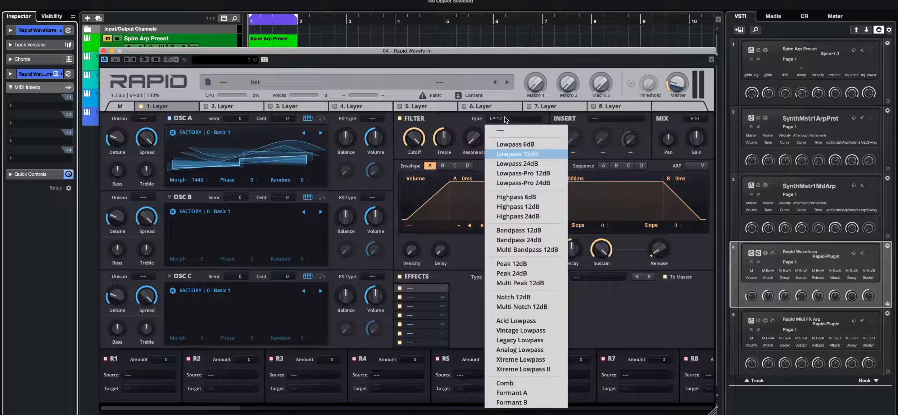
{"action": "left_click", "coordinate": [506, 119]}
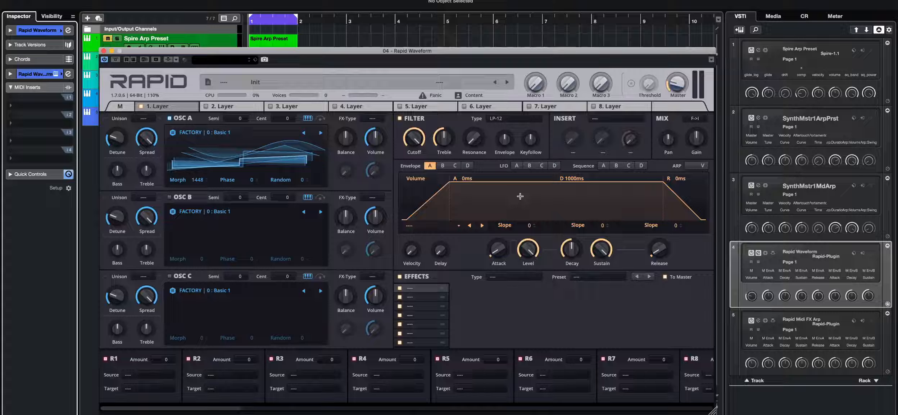
{"action": "left_click_drag", "start_coordinate": [414, 139], "coordinate": [413, 180]}
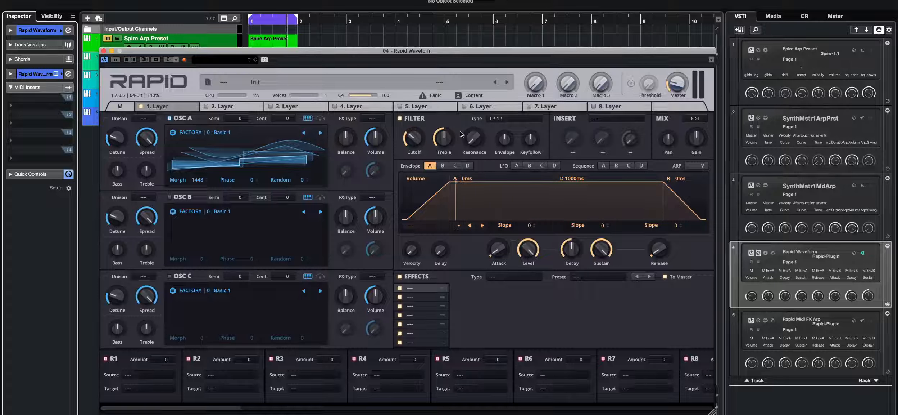
{"action": "left_click_drag", "start_coordinate": [505, 140], "coordinate": [505, 126]}
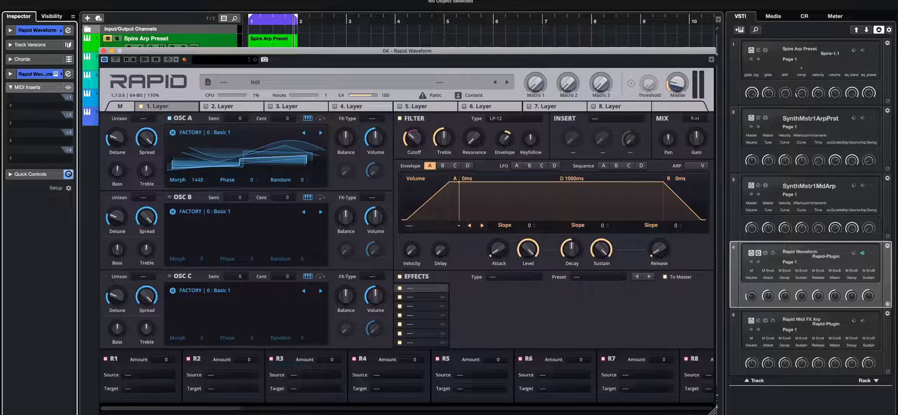
- Shape filter envelope B with slopes of -13 and -71 and adjust its Attack
{"action": "left_click", "coordinate": [442, 165]}
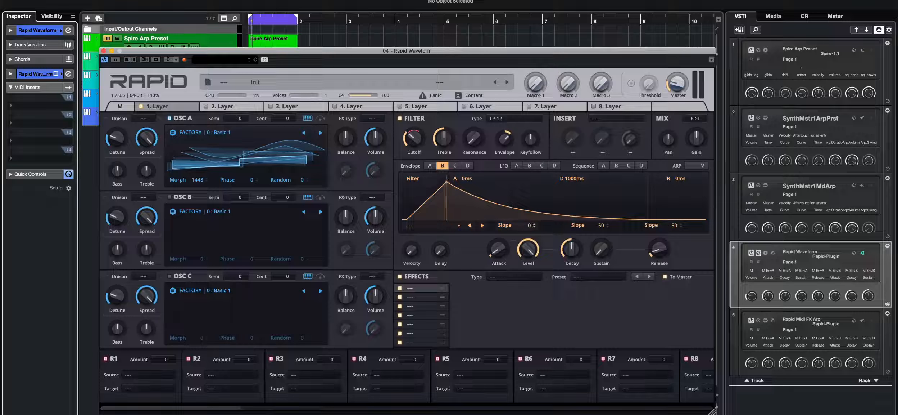
{"action": "left_click_drag", "start_coordinate": [527, 225], "coordinate": [526, 224]}
{"action": "left_click_drag", "start_coordinate": [600, 226], "coordinate": [600, 236]}
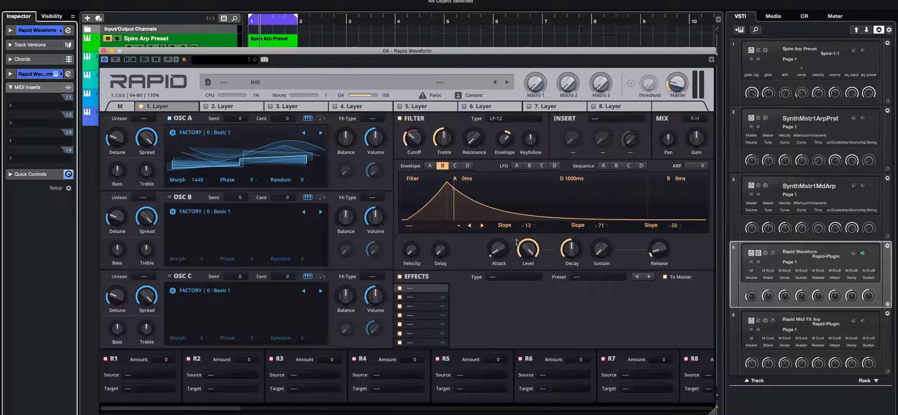
{"action": "left_click_drag", "start_coordinate": [499, 249], "coordinate": [498, 260]}
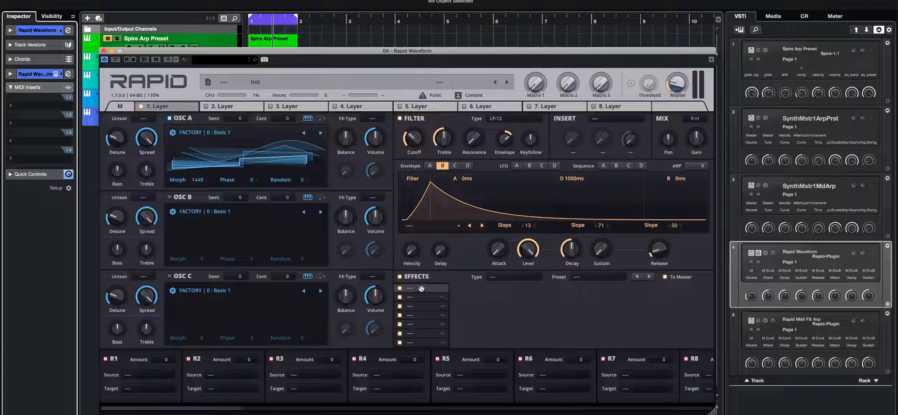
- Add a Delay effect to the first effects slot
{"action": "left_click", "coordinate": [513, 277]}
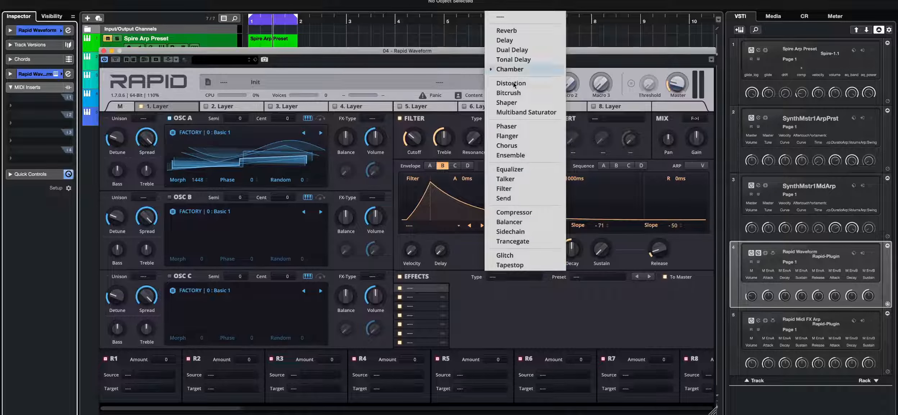
{"action": "left_click", "coordinate": [419, 331]}
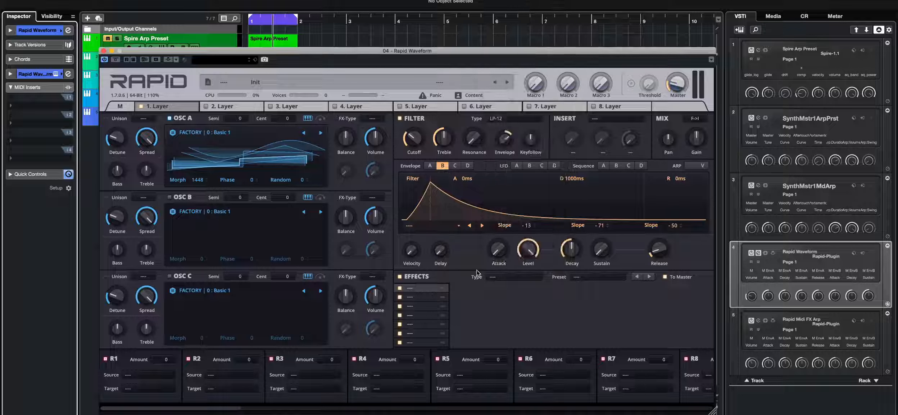
{"action": "left_click", "coordinate": [510, 277]}
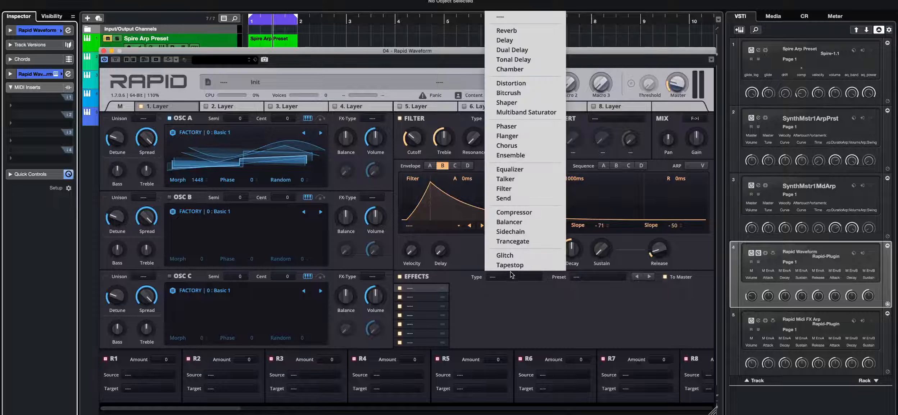
{"action": "left_click", "coordinate": [514, 41]}
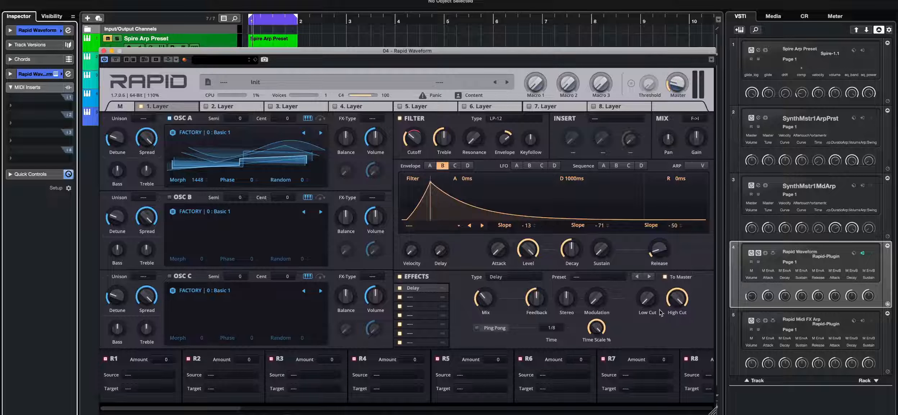
- Raise the delay's Low Cut and Stereo knobs and toggle Ping Pong on and off
{"action": "left_click_drag", "start_coordinate": [647, 298], "coordinate": [647, 281]}
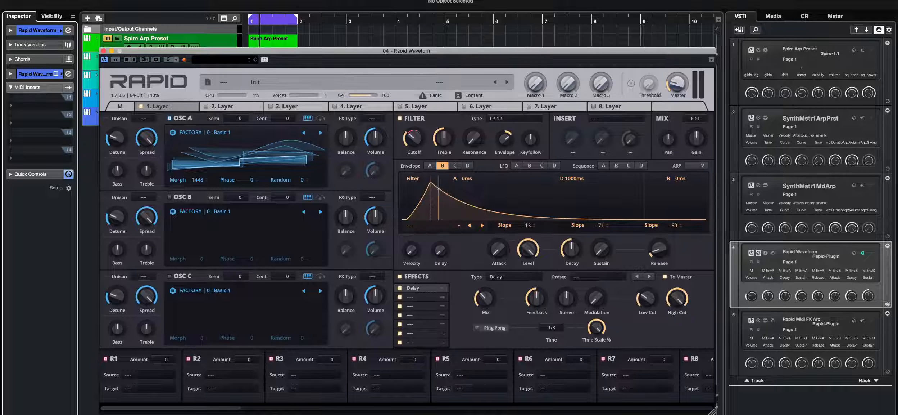
{"action": "left_click_drag", "start_coordinate": [567, 305], "coordinate": [567, 296]}
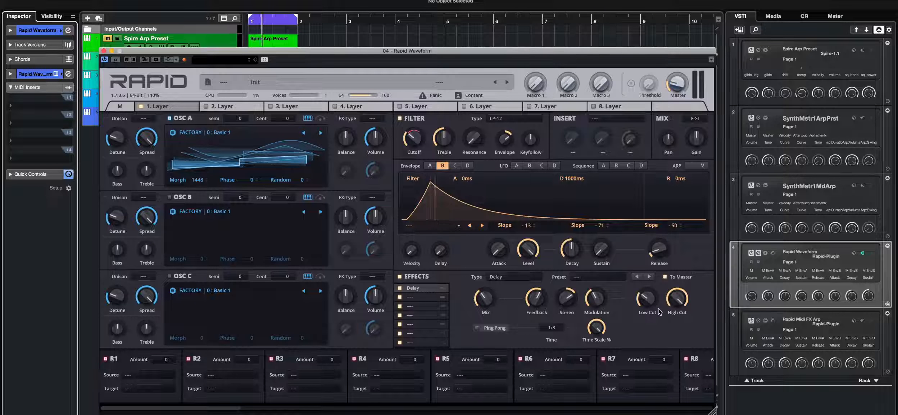
{"action": "left_click", "coordinate": [476, 328]}
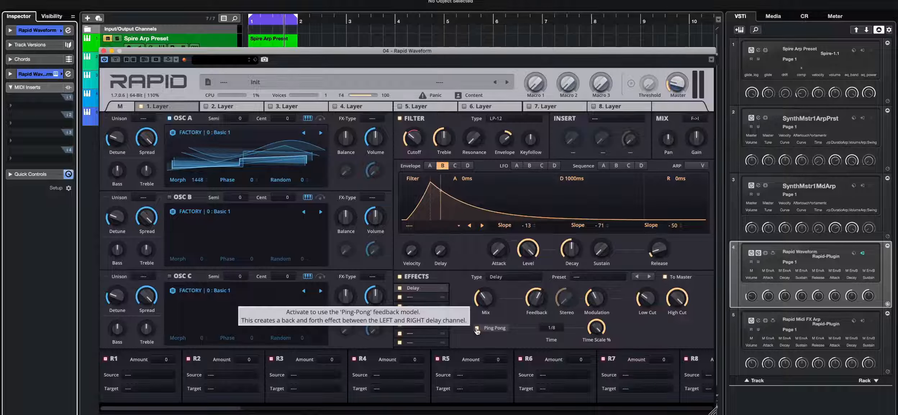
{"action": "left_click", "coordinate": [477, 328]}
- Audition several synced delay times and settle on a delay time of 1/8
{"action": "left_click", "coordinate": [551, 327]}
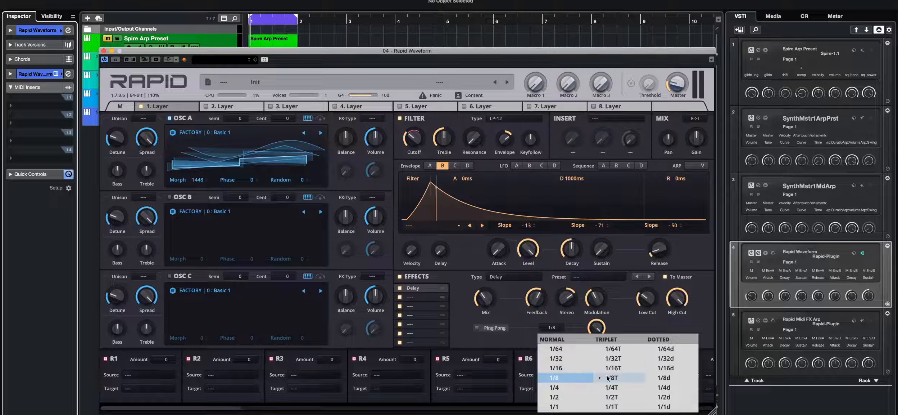
{"action": "left_click", "coordinate": [663, 378]}
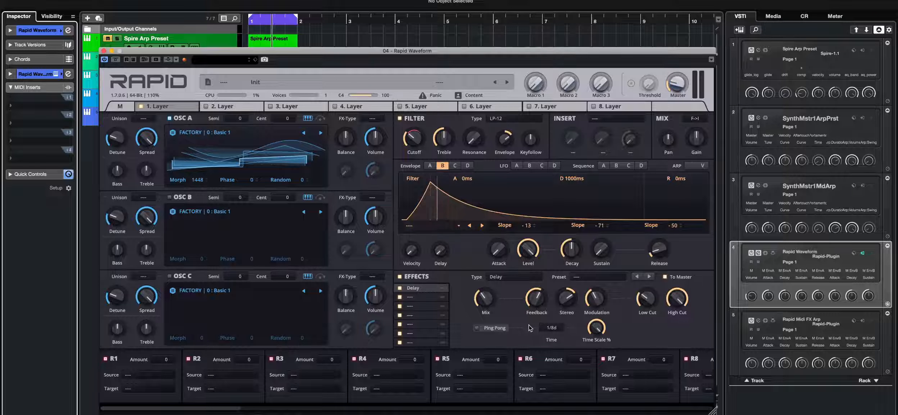
{"action": "left_click", "coordinate": [549, 328]}
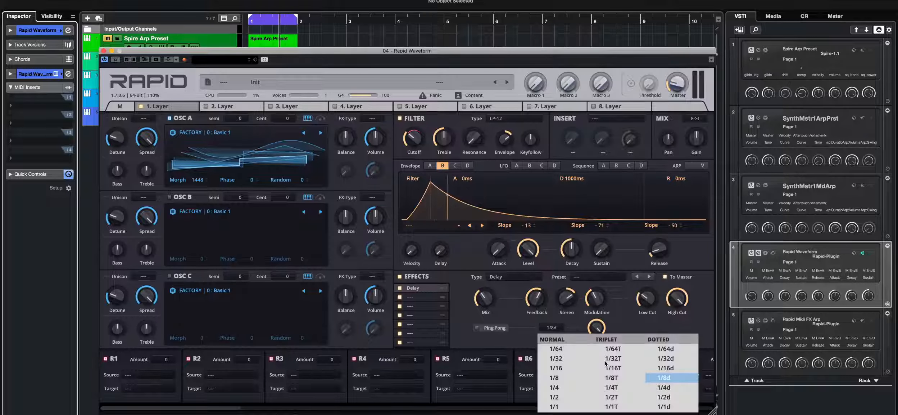
{"action": "left_click", "coordinate": [619, 371]}
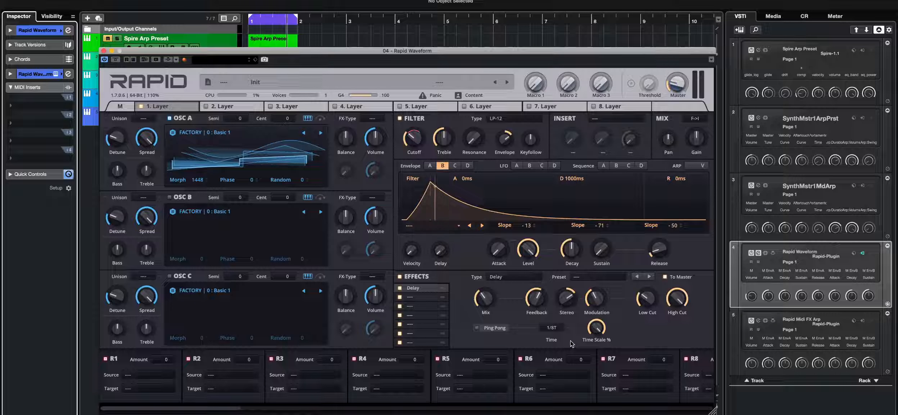
{"action": "left_click", "coordinate": [551, 327]}
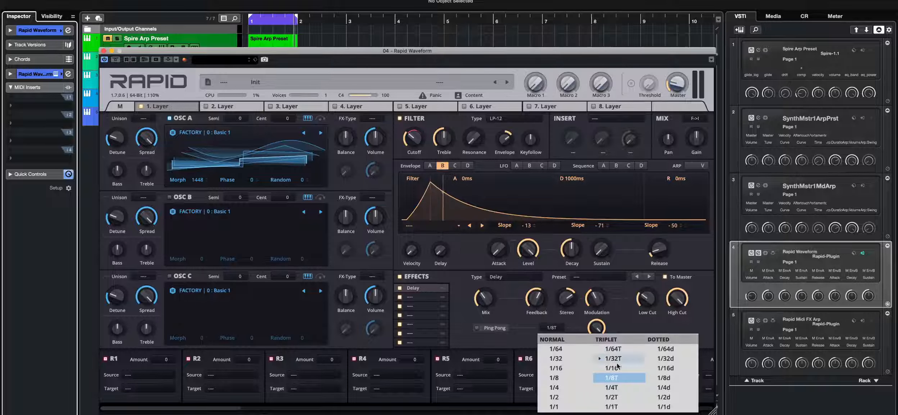
{"action": "left_click", "coordinate": [613, 388]}
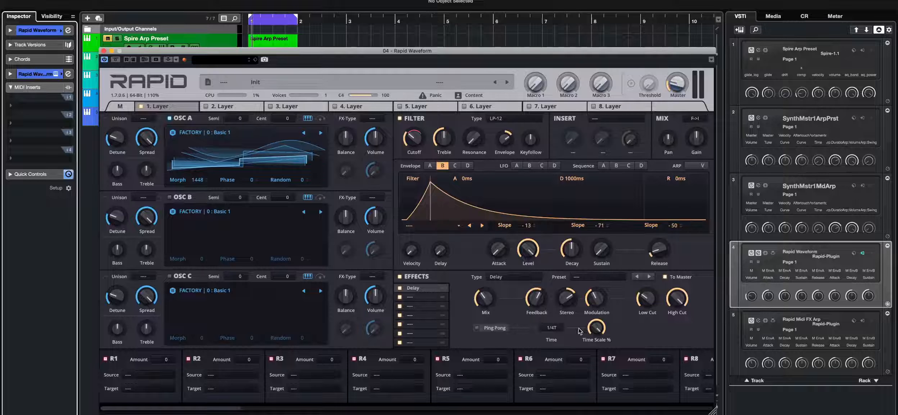
{"action": "left_click", "coordinate": [552, 327]}
{"action": "left_click", "coordinate": [671, 387]}
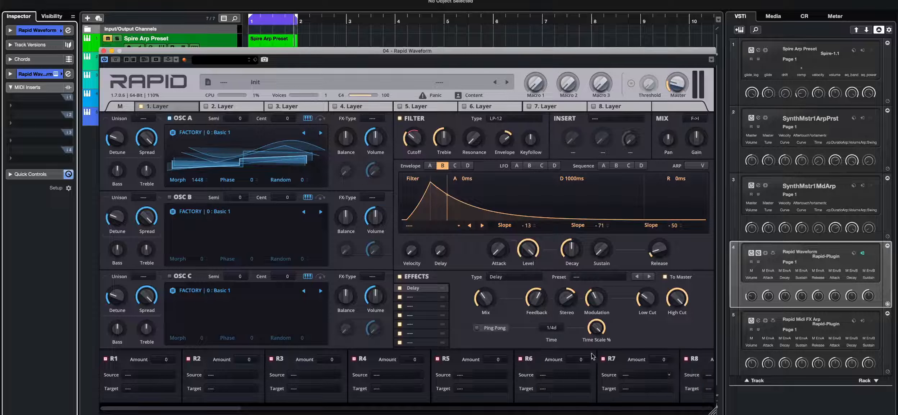
{"action": "left_click", "coordinate": [560, 328]}
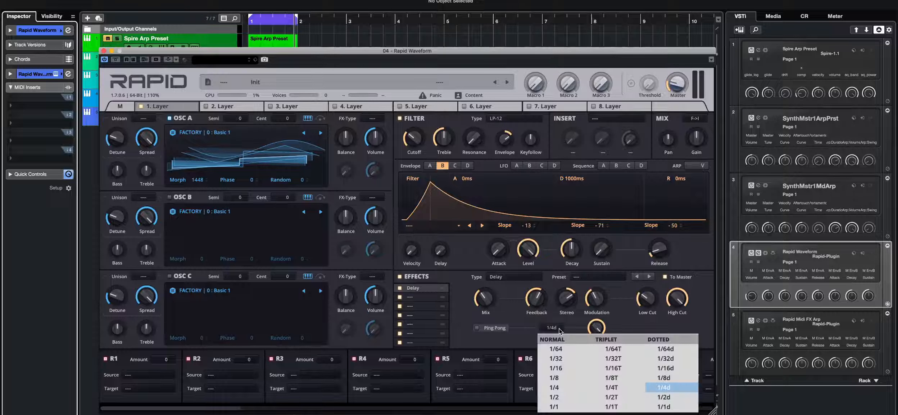
{"action": "left_click", "coordinate": [565, 377]}
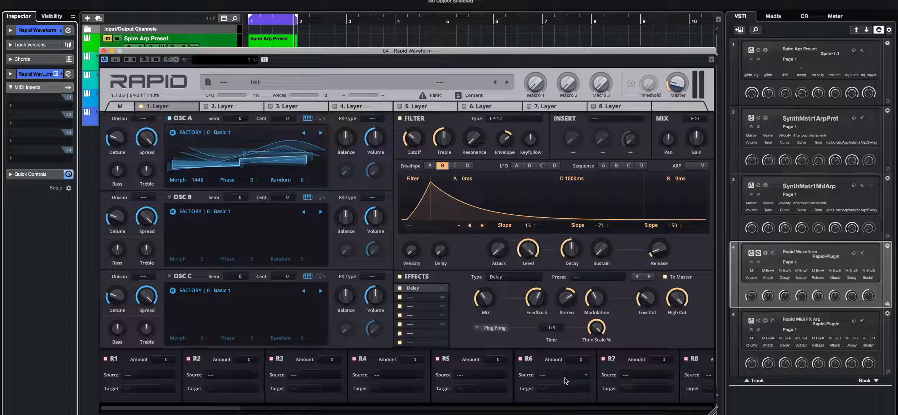
- Change the effect type to Dual Delay
{"action": "left_click", "coordinate": [501, 276]}
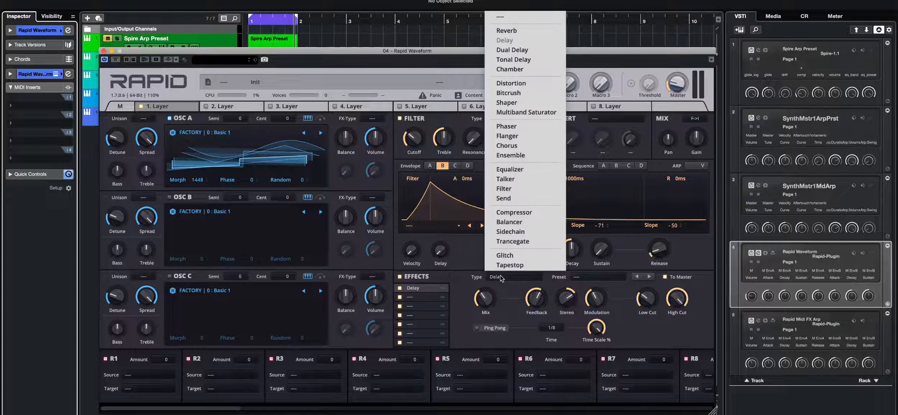
{"action": "left_click", "coordinate": [538, 50]}
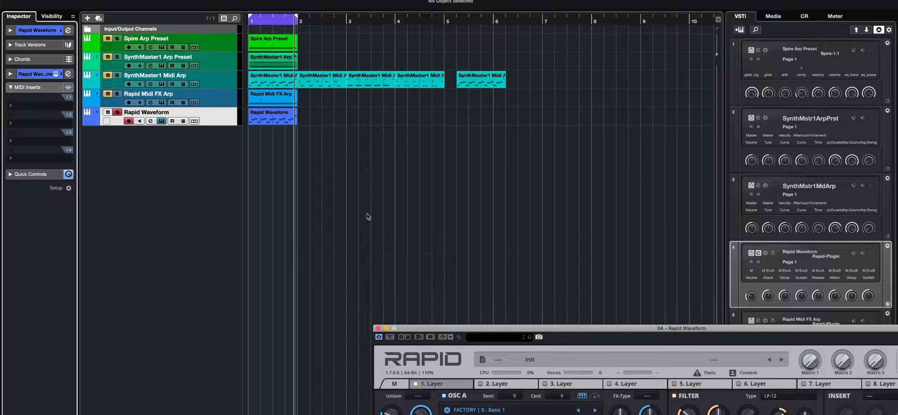
- Open the Rapid Waveform part in the Key Editor, delete two F3 and two G3 arpeggio notes, and play it
{"action": "double_click", "coordinate": [262, 118]}
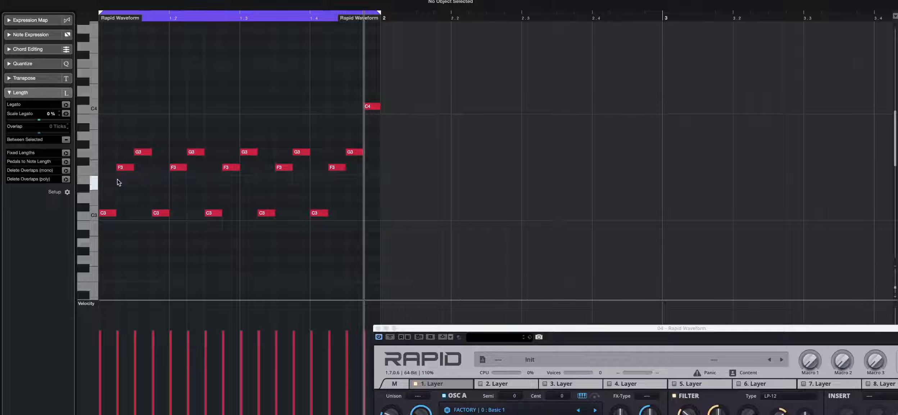
{"action": "left_click", "coordinate": [126, 167]}
{"action": "key", "text": "Delete"}
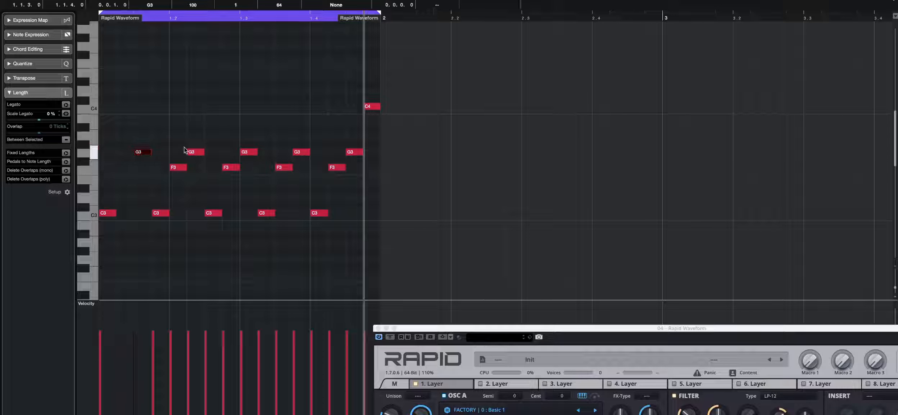
{"action": "left_click", "coordinate": [197, 144]}
{"action": "left_click", "coordinate": [197, 152]}
{"action": "key", "text": "Delete"}
{"action": "left_click", "coordinate": [282, 167]}
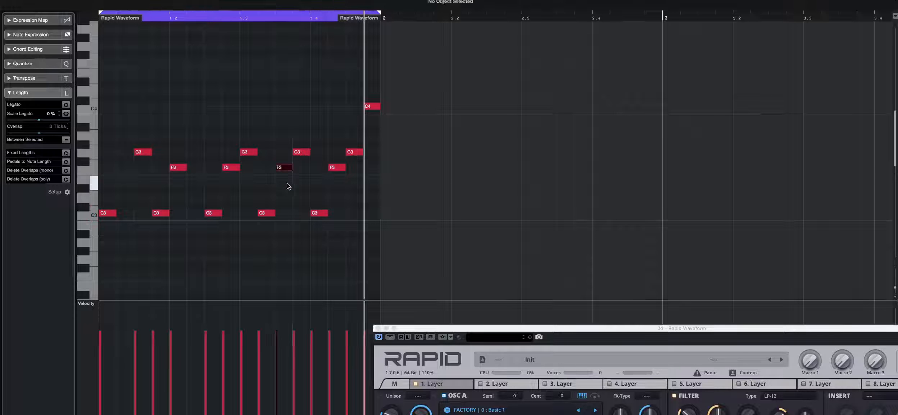
{"action": "key", "text": "Delete"}
{"action": "left_click", "coordinate": [351, 151]}
{"action": "key", "text": "Delete"}
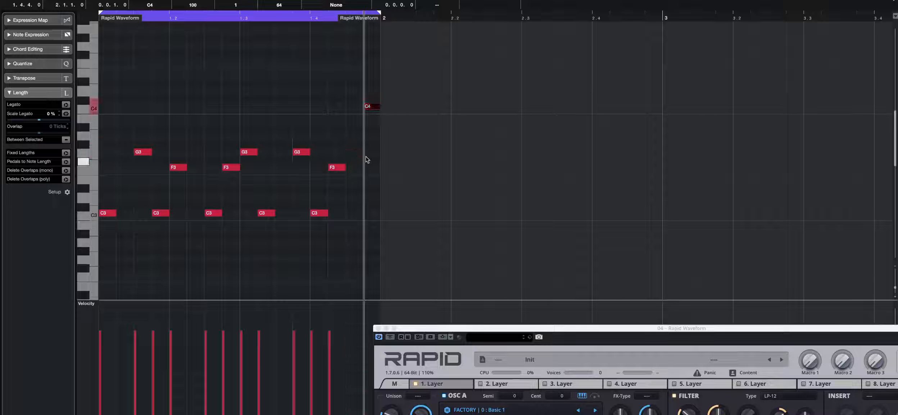
{"action": "key", "text": "space"}
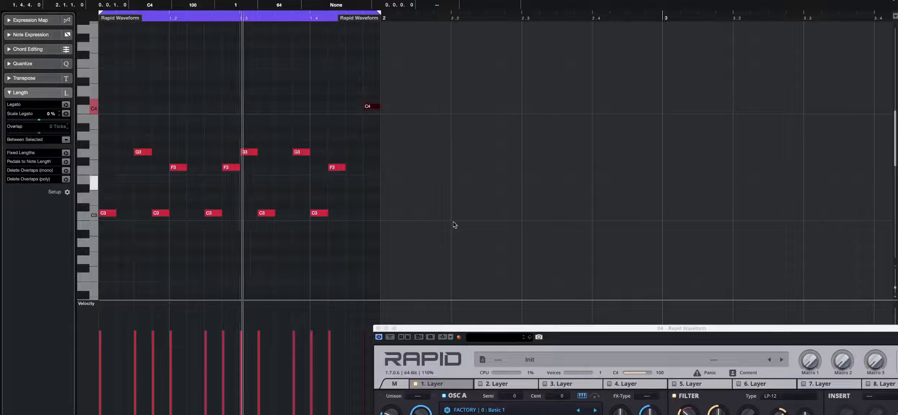
- Set the Dual Delay's left time to 1/8 and right time to 1/4d
{"action": "left_click_drag", "start_coordinate": [537, 330], "coordinate": [277, 15]}
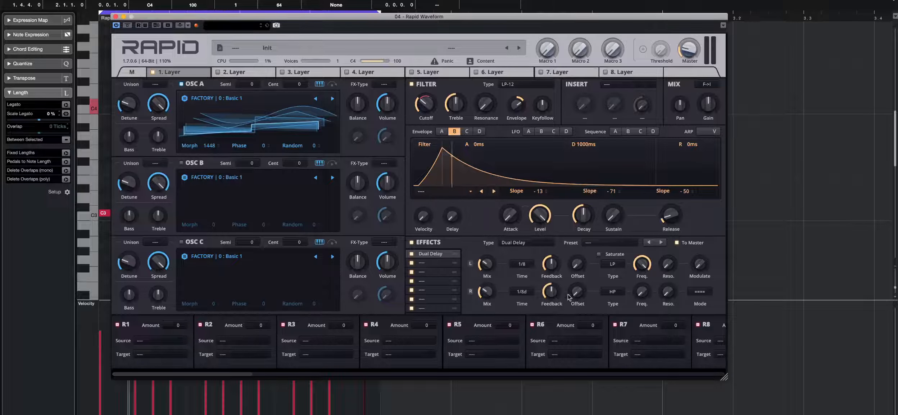
{"action": "left_click", "coordinate": [529, 265]}
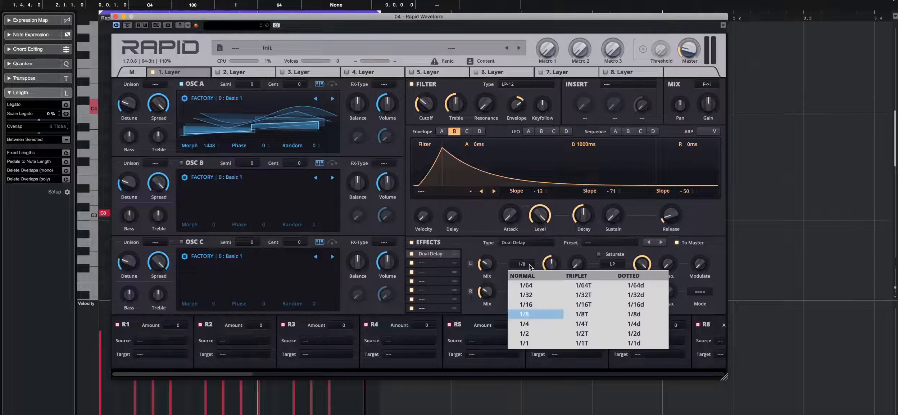
{"action": "left_click", "coordinate": [529, 315]}
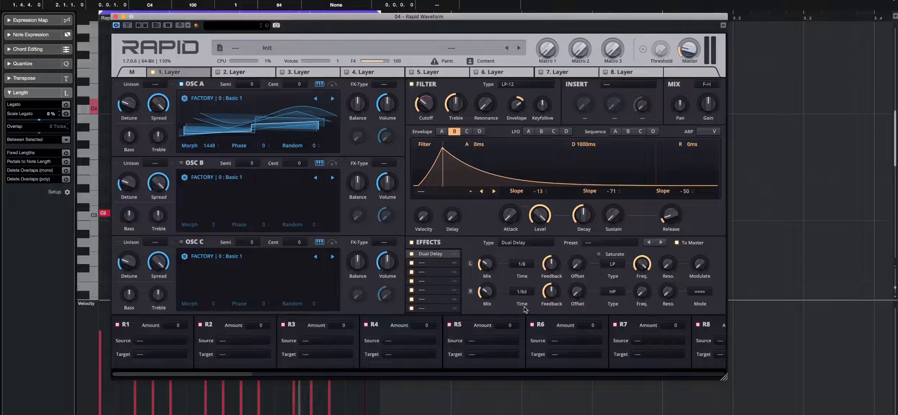
{"action": "left_click", "coordinate": [522, 291]}
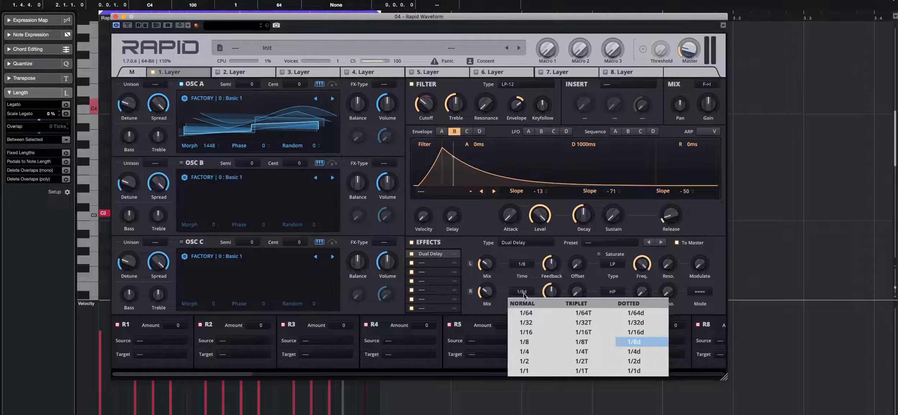
{"action": "left_click", "coordinate": [645, 350]}
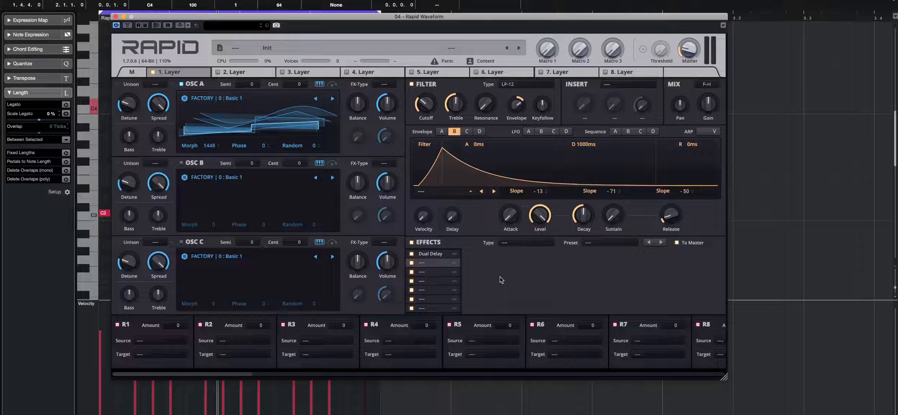
{"action": "left_click", "coordinate": [524, 243]}
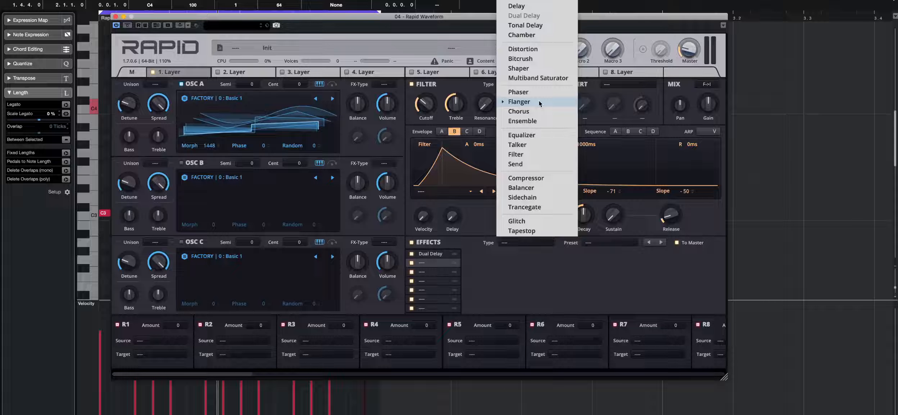
{"action": "left_click", "coordinate": [498, 266]}
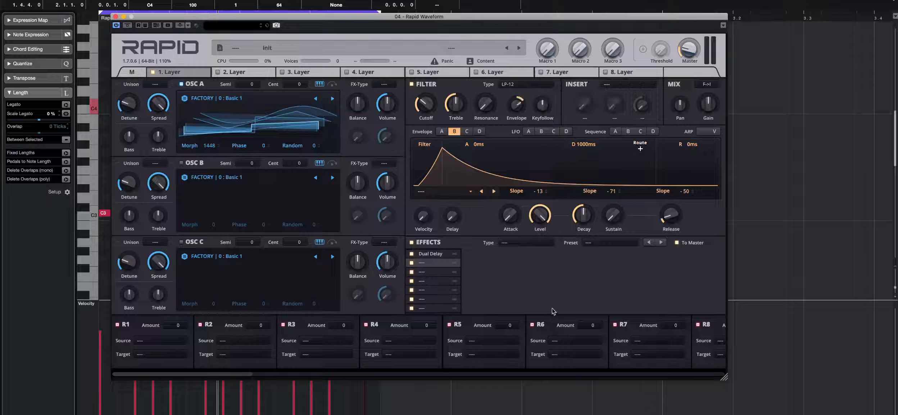
{"action": "left_click", "coordinate": [526, 242]}
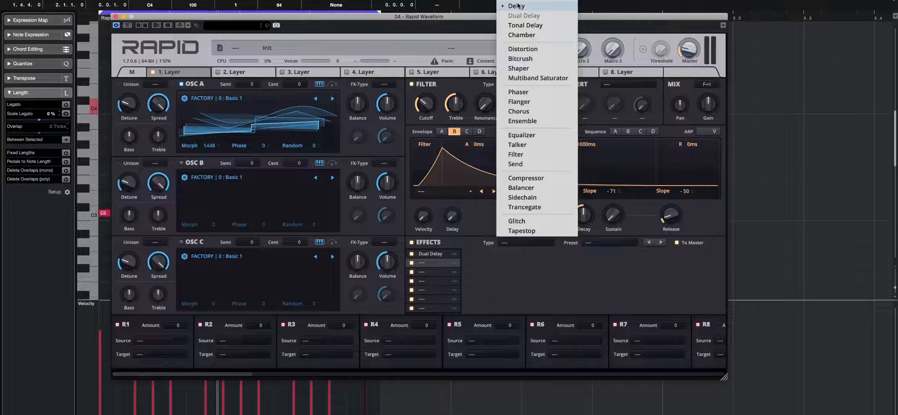
{"action": "left_click", "coordinate": [564, 248]}
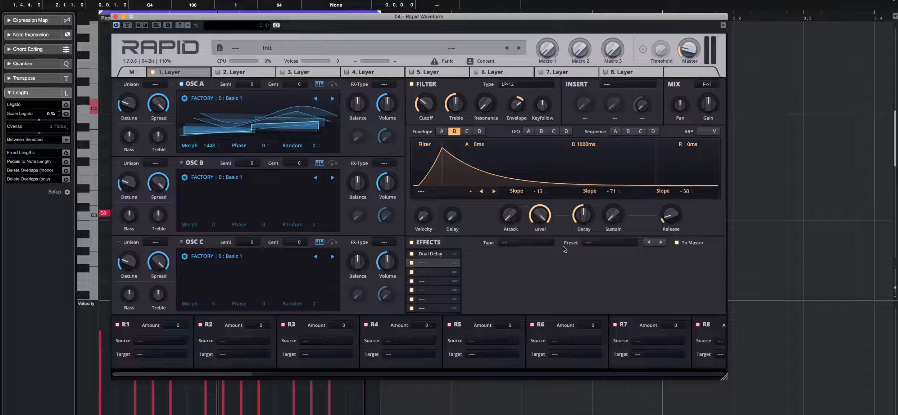